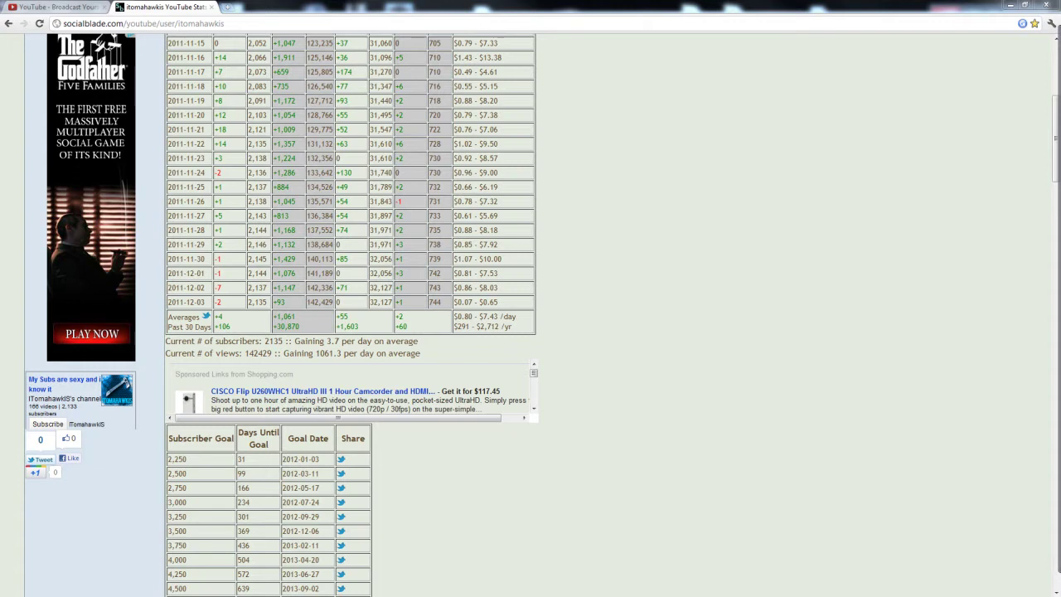
left_click(92, 7)
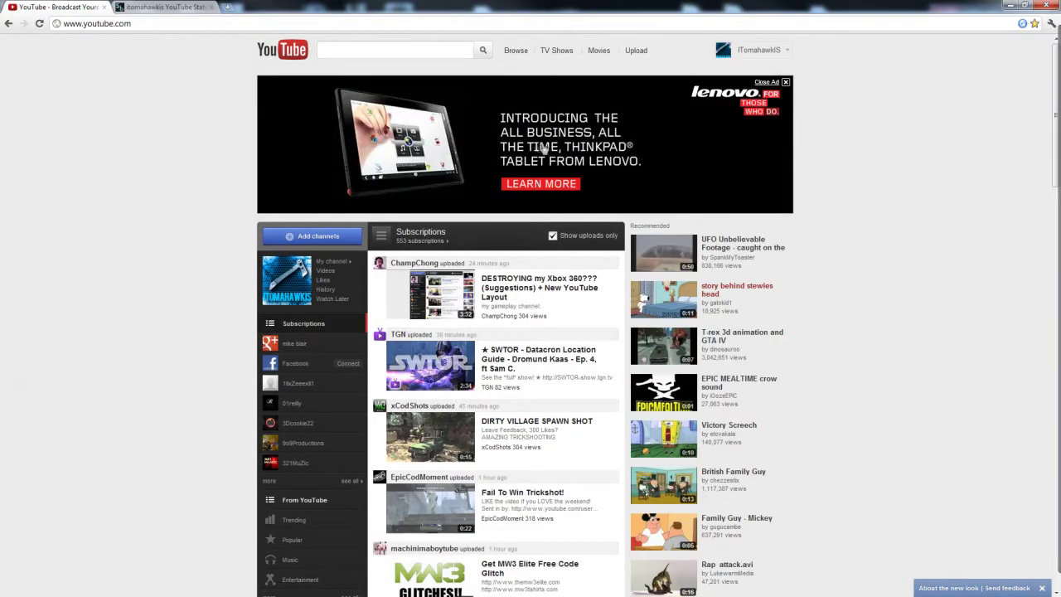
left_click(200, 25)
left_click(168, 25)
type("/homr")
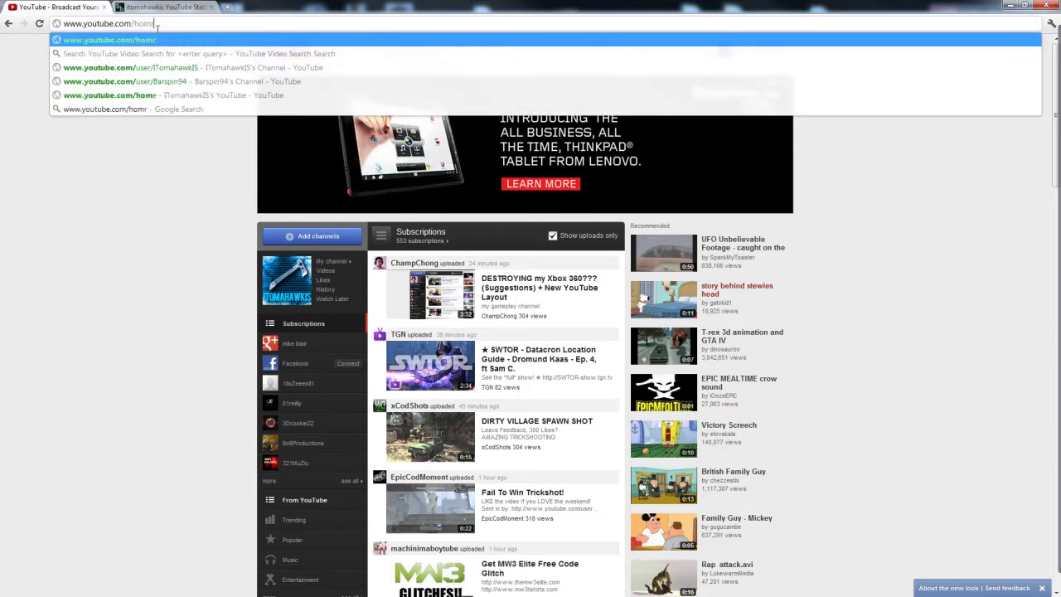
key("Return")
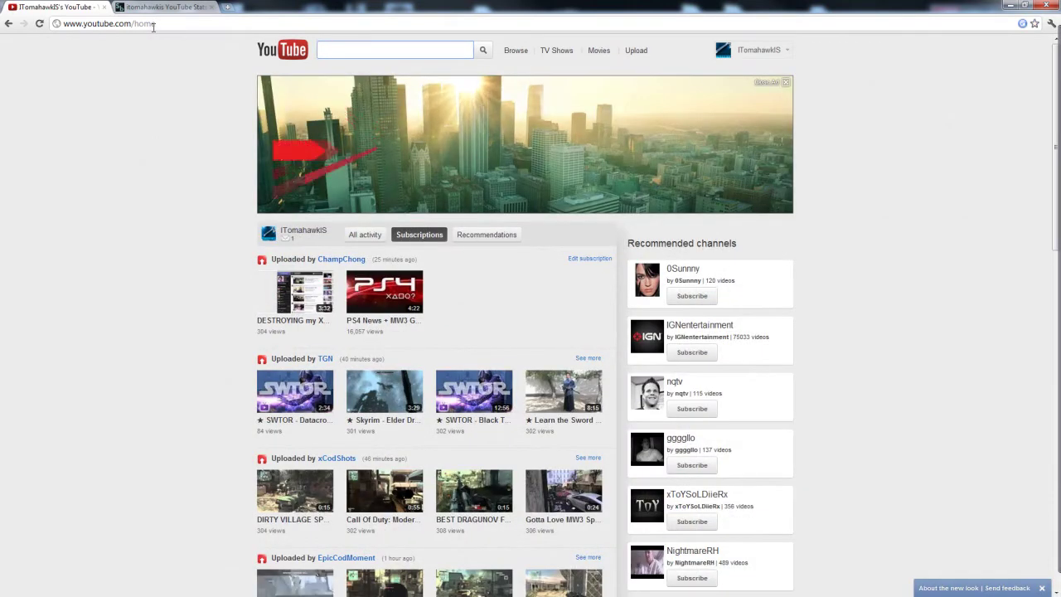
- Switch to After Effects, import 4 feed first blood.wmv into the project and create a composition from the clip
left_click(1009, 5)
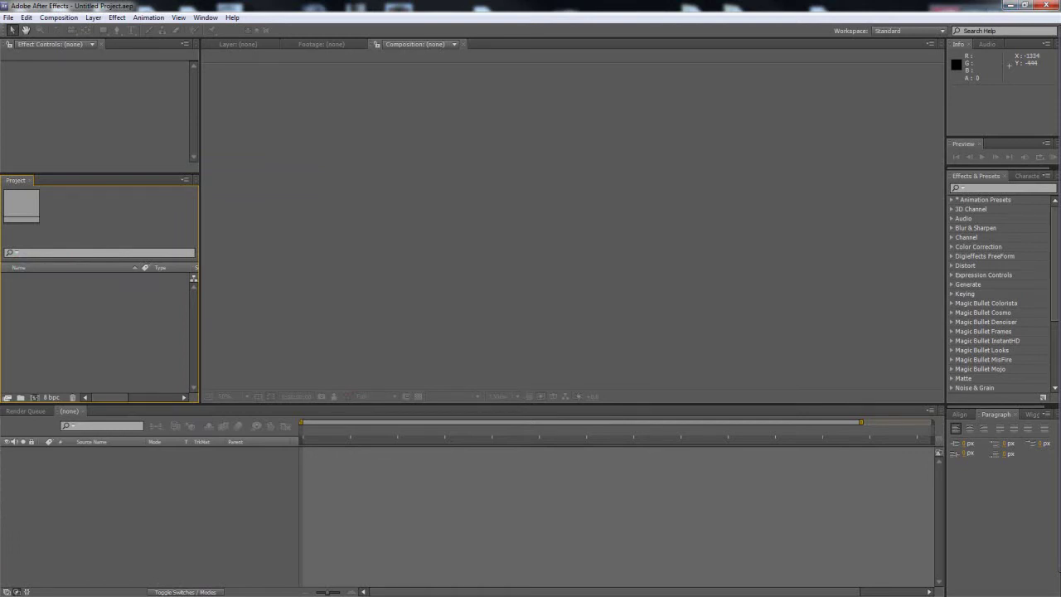
left_click_drag(0, 336, 65, 340)
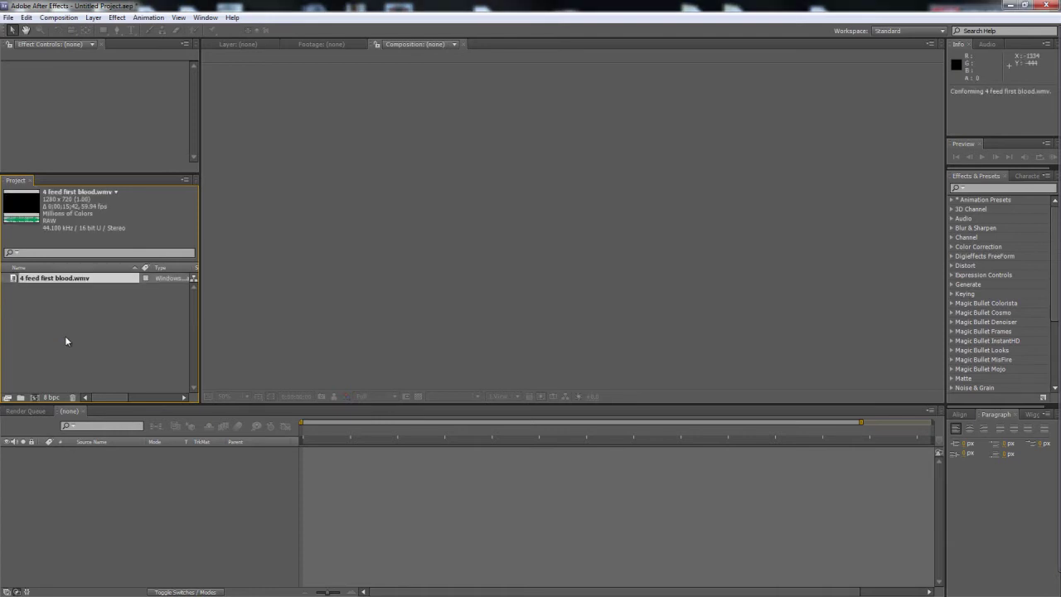
left_click(956, 351)
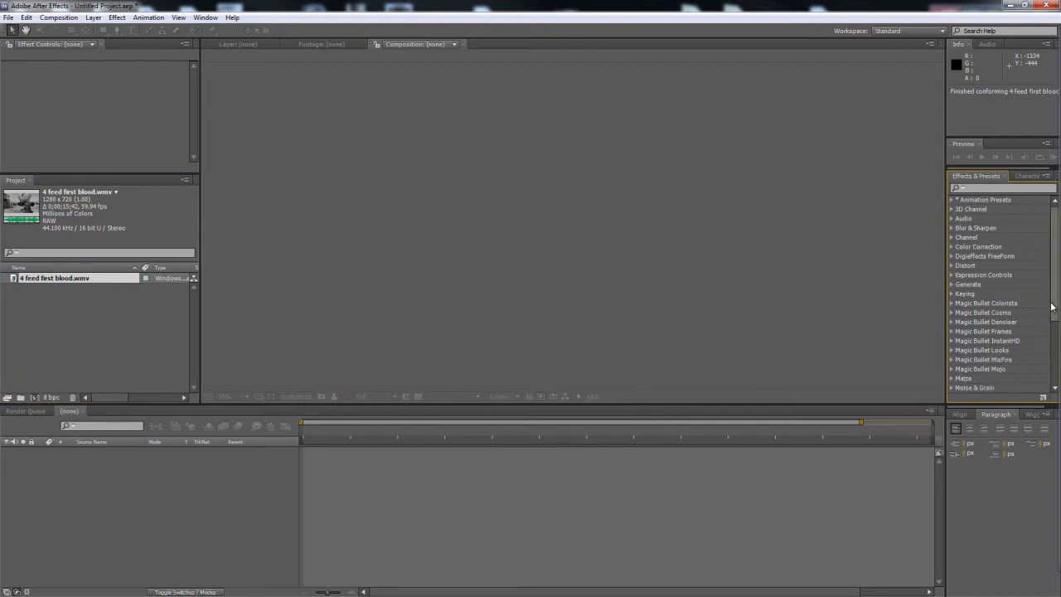
scroll(1036, 348, "down", 4)
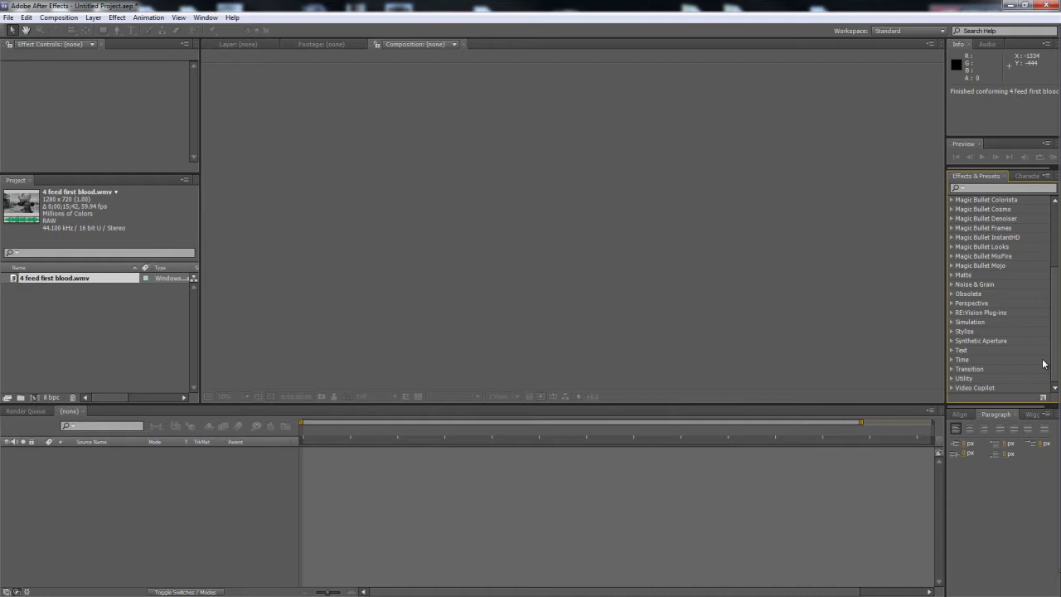
scroll(1042, 363, "up", 1)
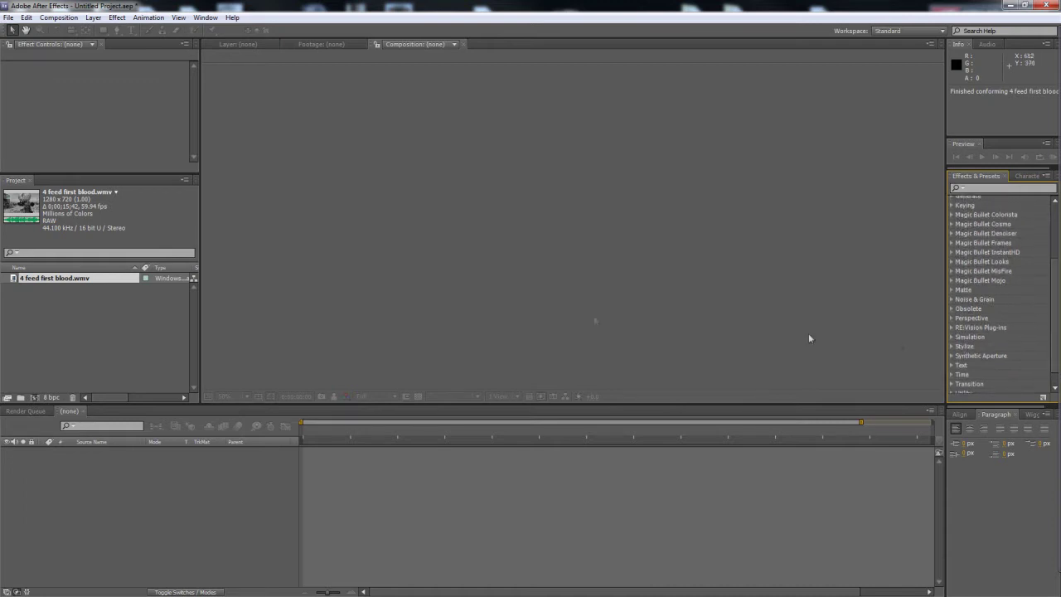
left_click_drag(42, 279, 518, 242)
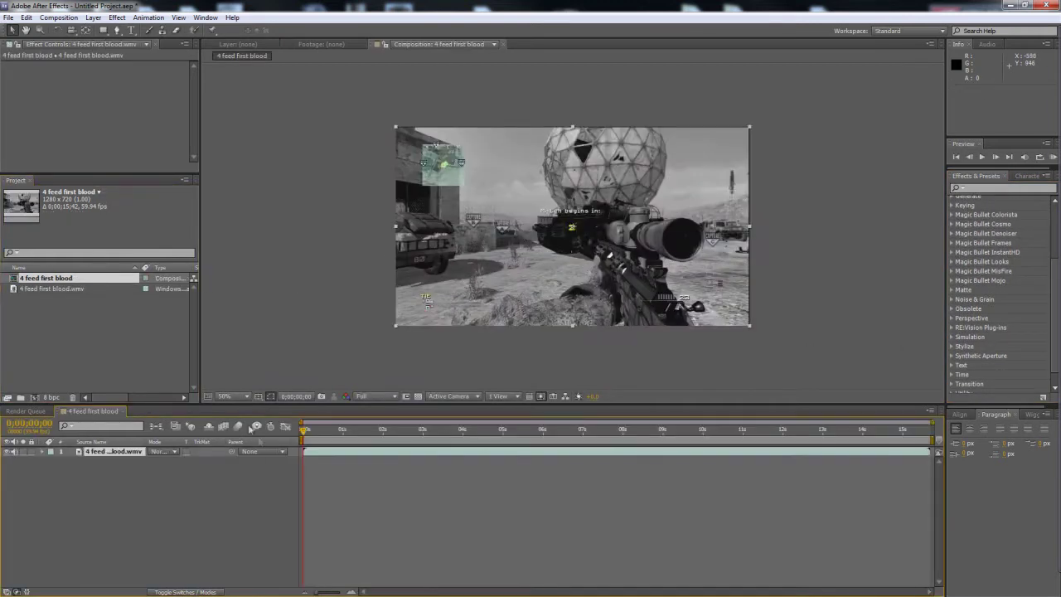
- Move the current time in the composition to 0;00;01;44
key("period")
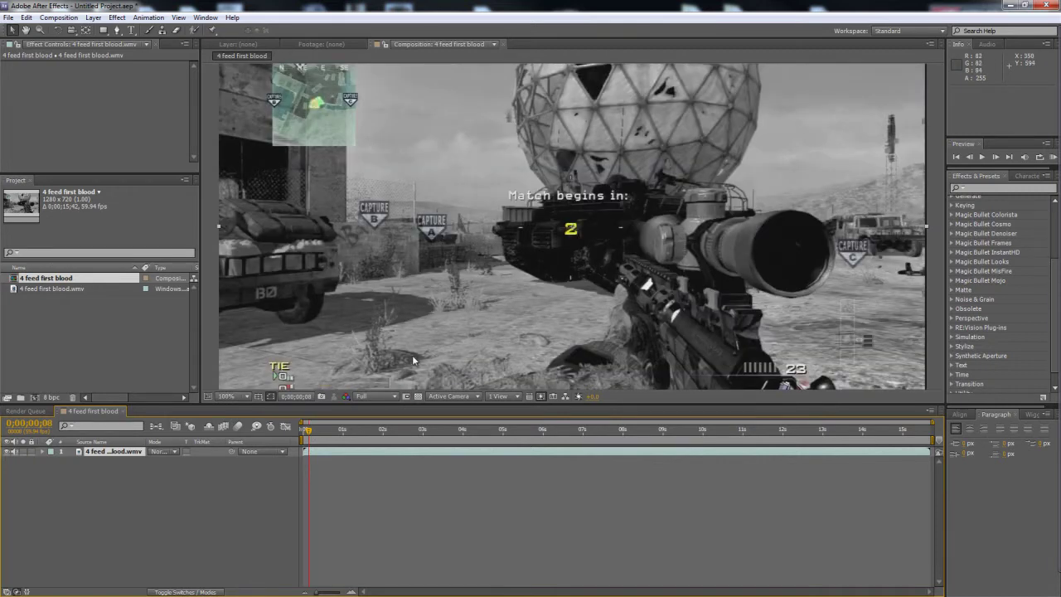
left_click_drag(308, 431, 375, 432)
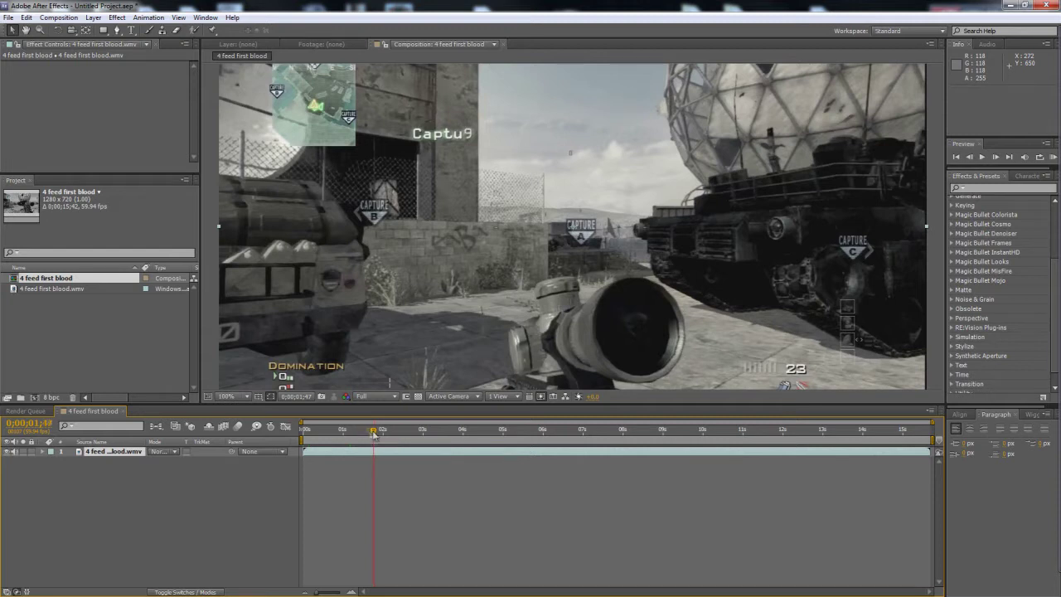
left_click(371, 431)
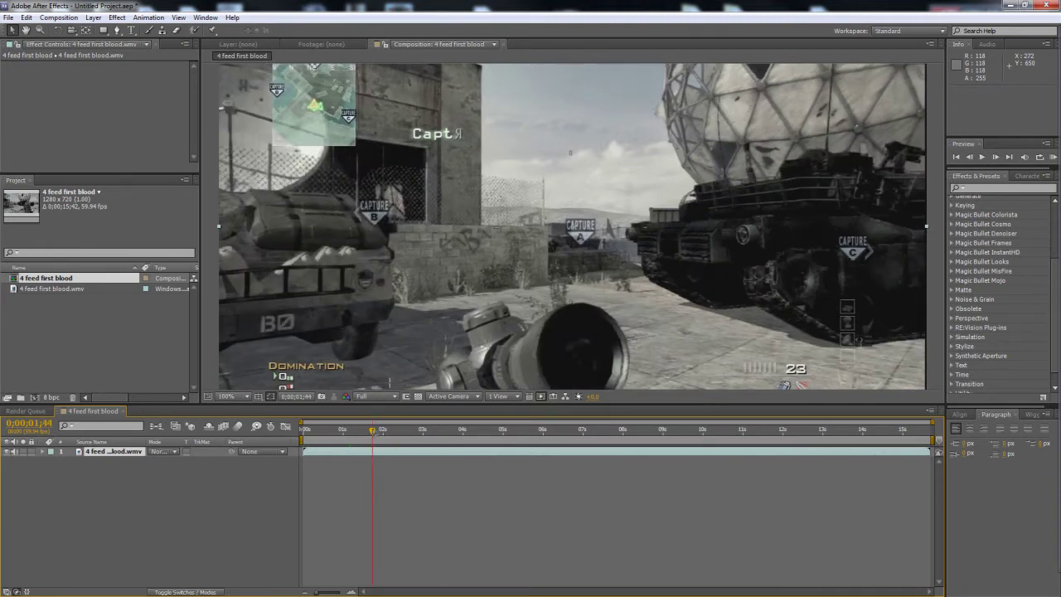
scroll(452, 294, "down", 2)
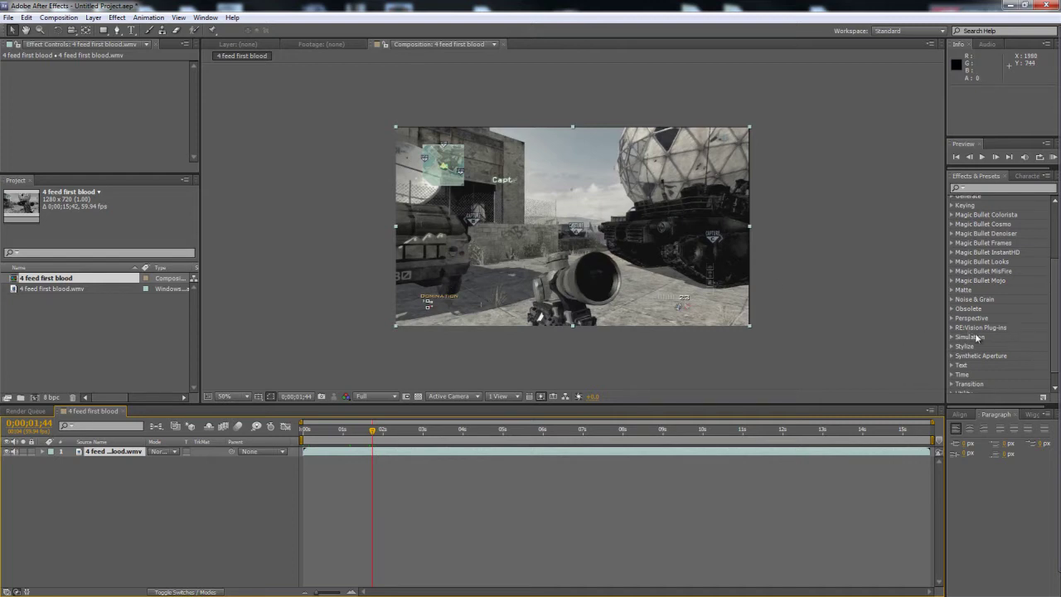
- Apply the Magic Bullet Looks effect to the gameplay clip and open its look editor
scroll(976, 337, "down", 1)
scroll(962, 348, "up", 3)
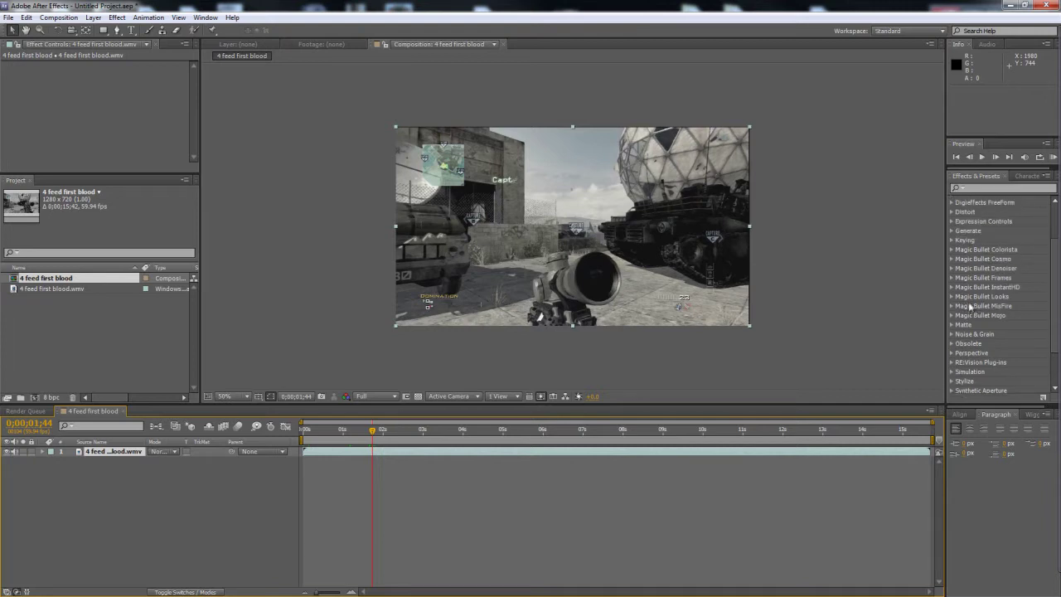
left_click(951, 296)
left_click_drag(982, 306, 567, 228)
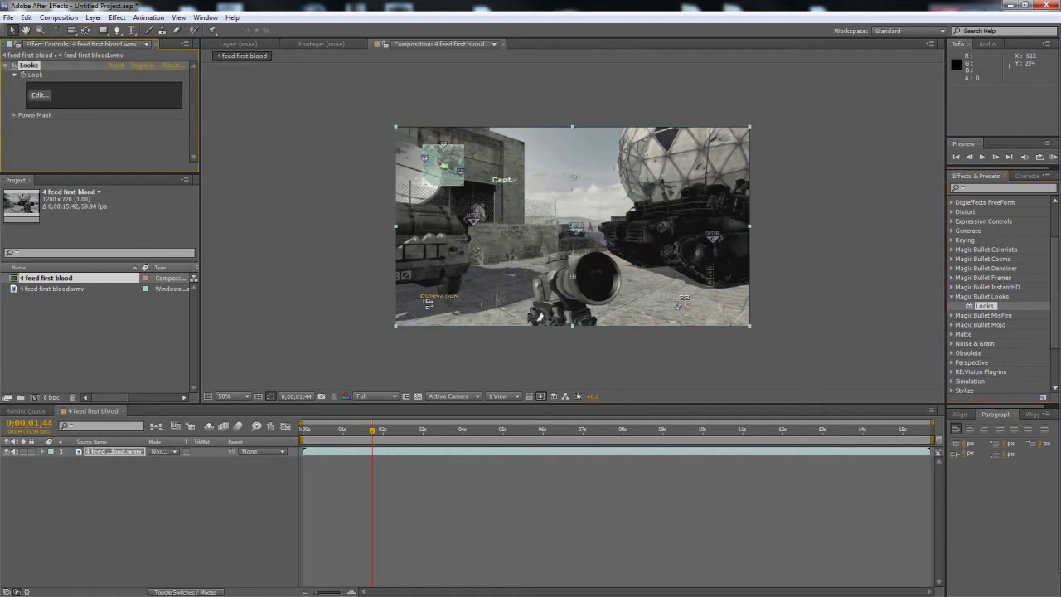
left_click(39, 96)
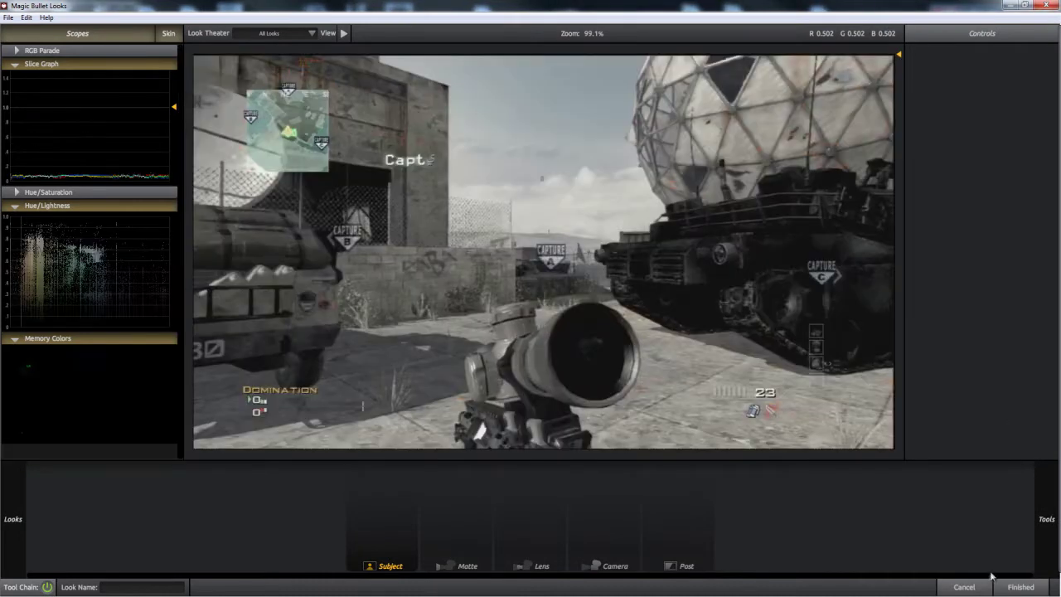
- Try the Epic, Buffalo and SultryTron preset looks on the clip
mouse_move(23, 518)
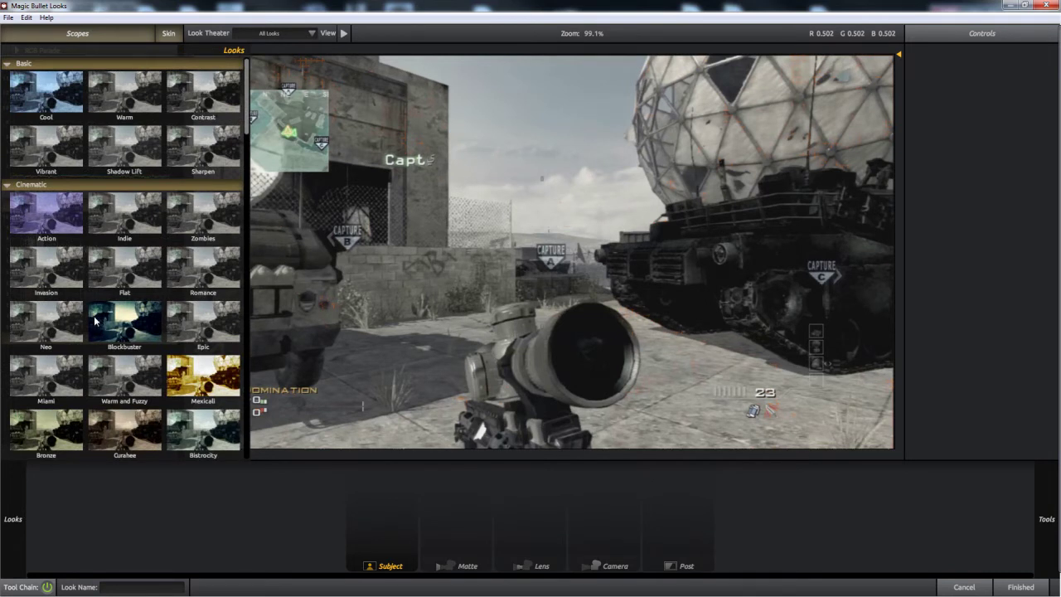
left_click(211, 330)
scroll(173, 331, "down", 1)
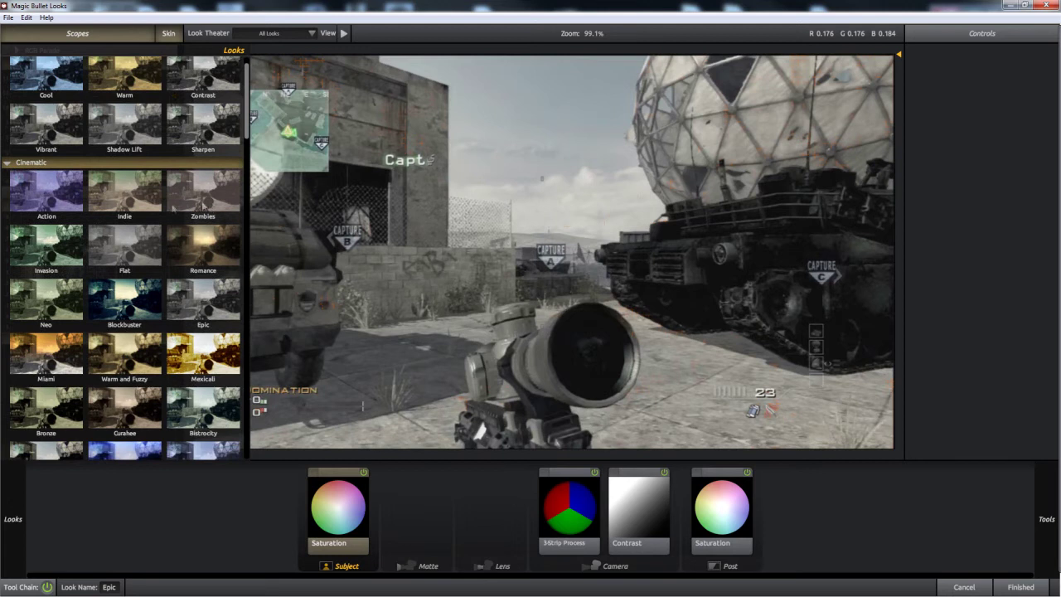
scroll(59, 261, "down", 1)
scroll(65, 368, "down", 3)
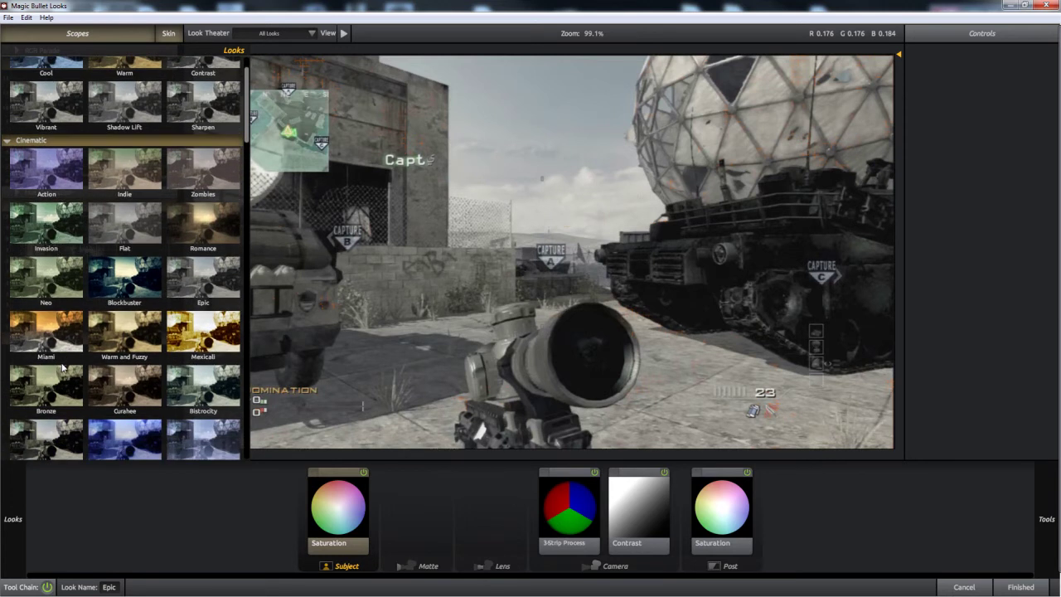
left_click(56, 398)
scroll(91, 382, "down", 15)
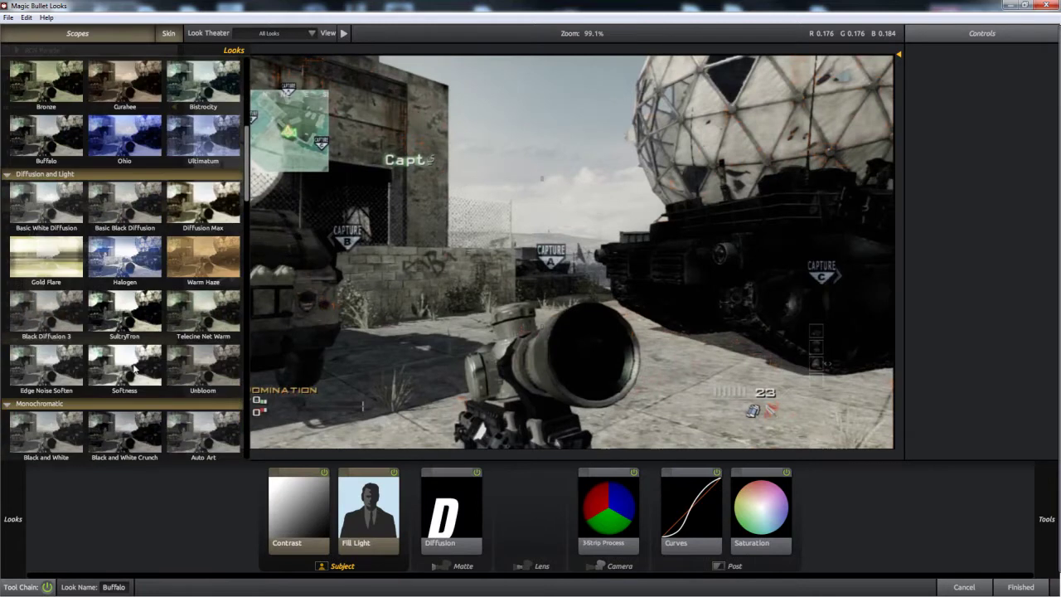
left_click(129, 323)
scroll(128, 325, "down", 3)
scroll(129, 327, "down", 2)
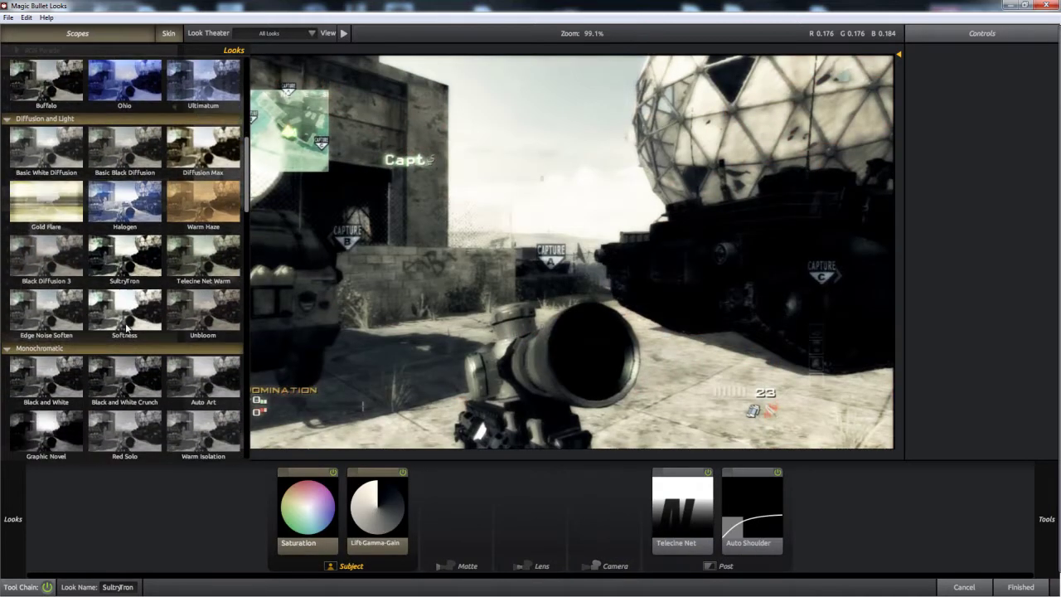
- Browse down the preset library and try the Blue Bleach look from Classic Music Videos
scroll(126, 330, "down", 12)
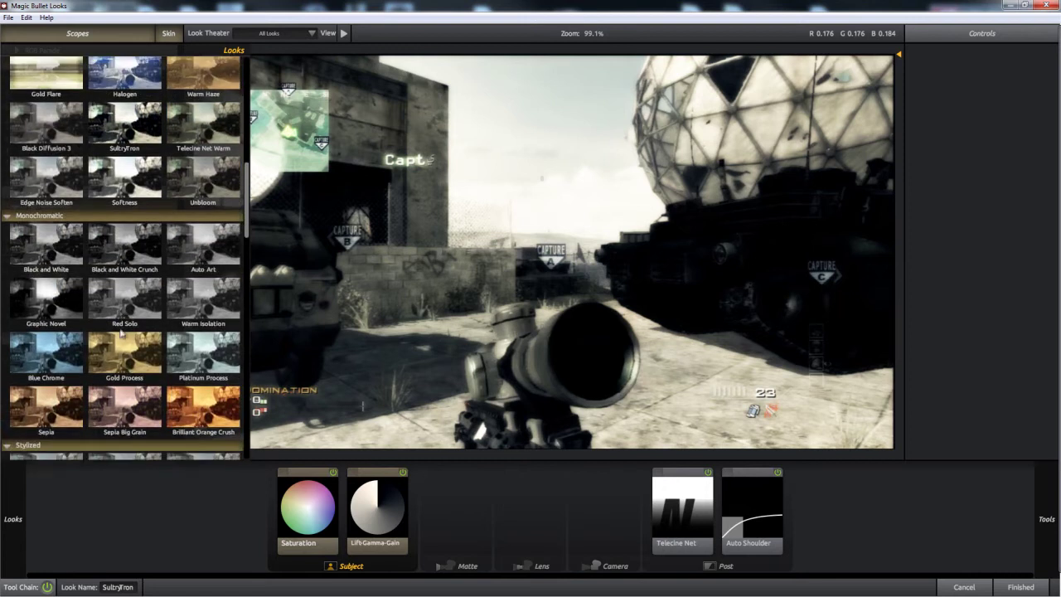
scroll(128, 365, "down", 20)
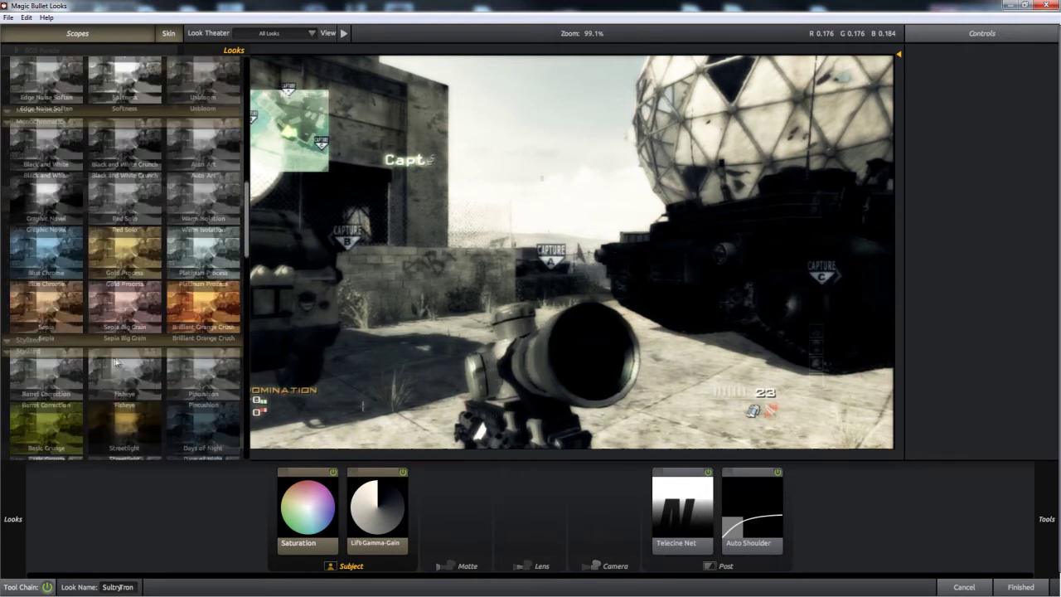
scroll(97, 361, "down", 15)
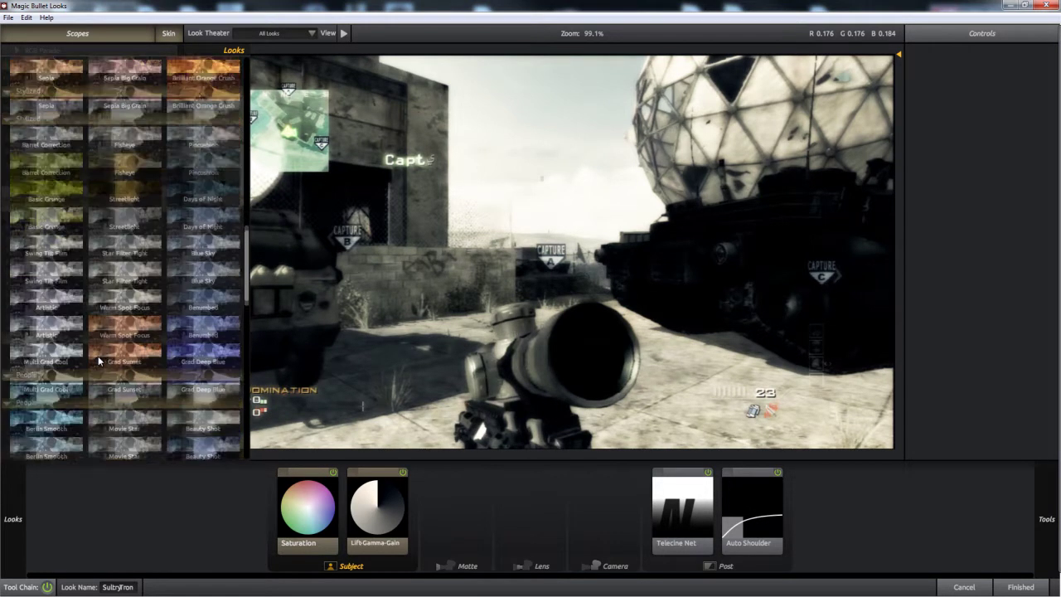
scroll(98, 361, "down", 10)
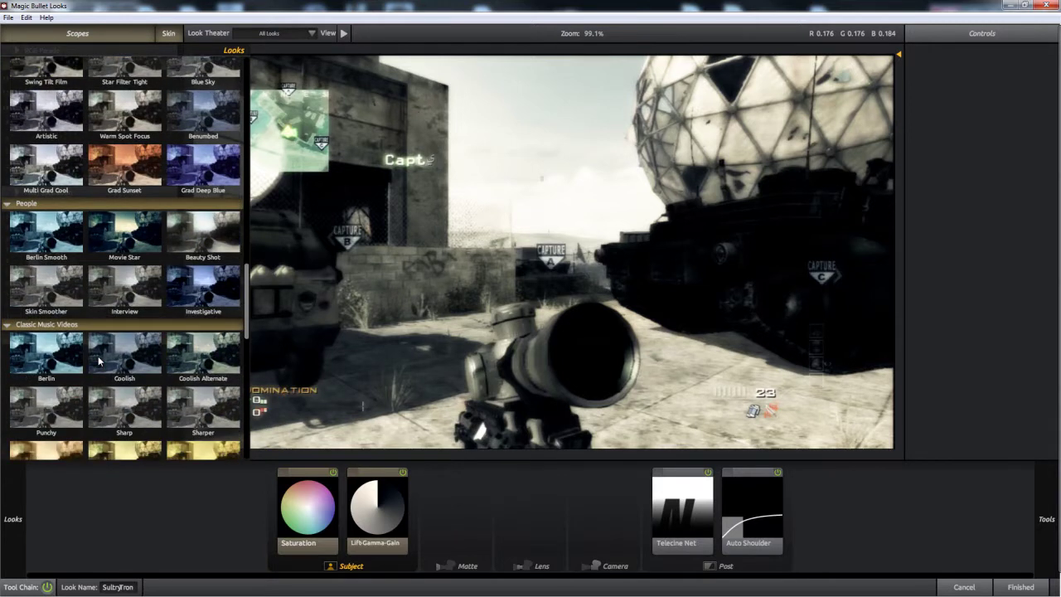
scroll(98, 360, "down", 12)
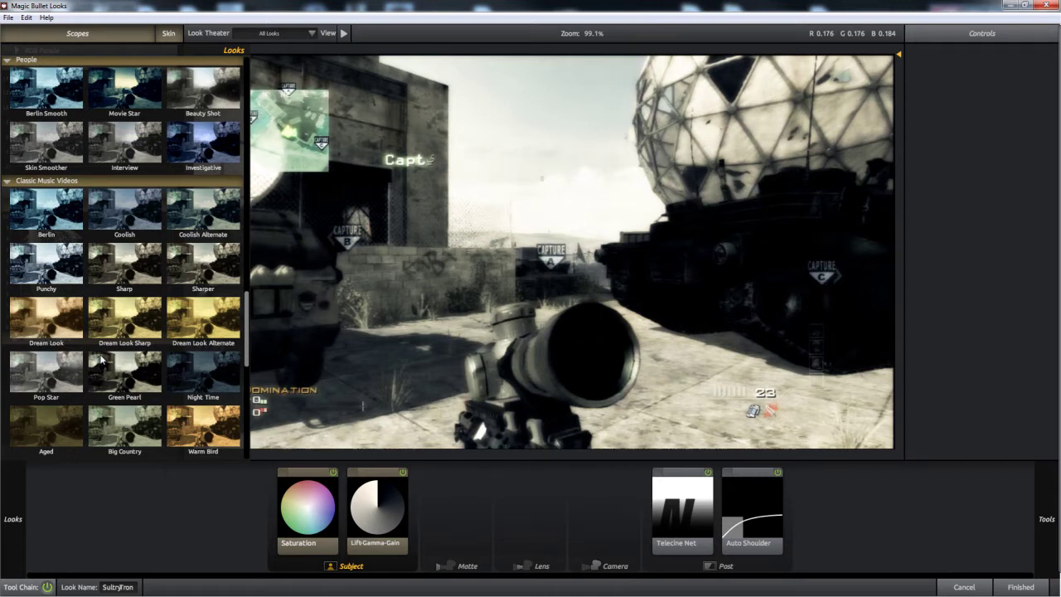
scroll(102, 358, "down", 12)
left_click(203, 340)
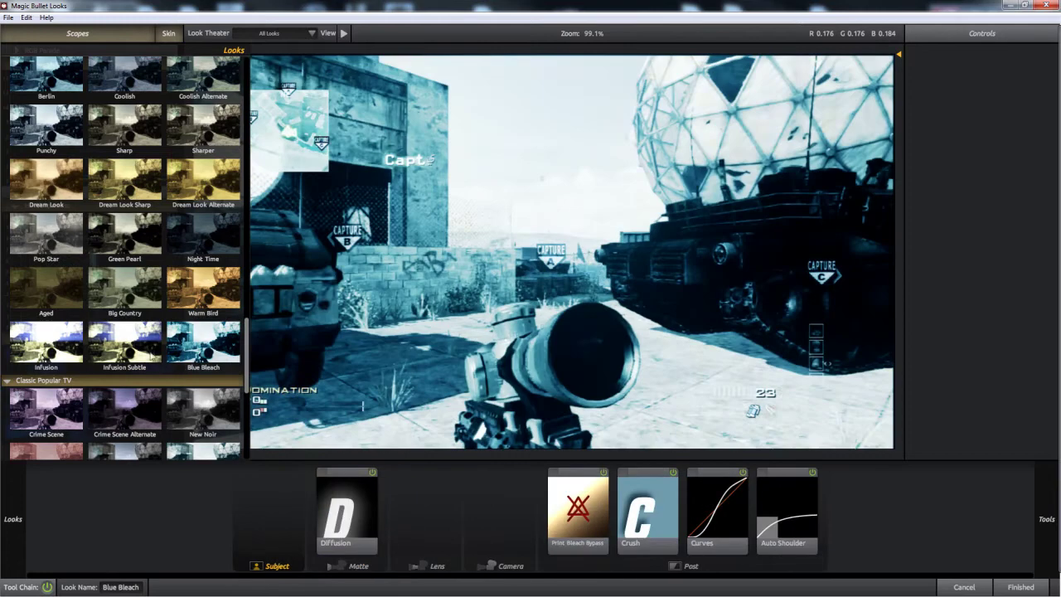
- Try several looks from the Classic Popular TV section onward, ending with the Cinematic look Curahee
left_click(138, 353)
scroll(139, 354, "down", 3)
left_click(133, 386)
scroll(132, 386, "down", 3)
left_click(197, 398)
scroll(195, 394, "down", 4)
left_click(144, 399)
scroll(144, 399, "down", 10)
left_click_drag(245, 427, 246, 145)
left_click(139, 228)
- Try the Basic look Vibrant and the Cinematic looks Indie, Miami, Epic and Buffalo on the clip
scroll(74, 337, "up", 15)
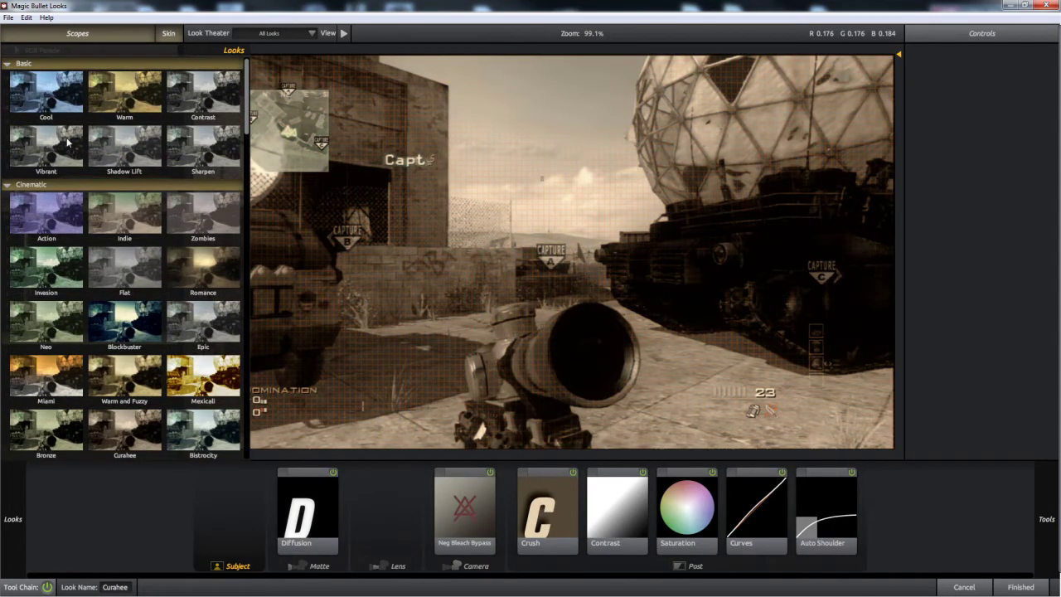
left_click(68, 142)
left_click(131, 206)
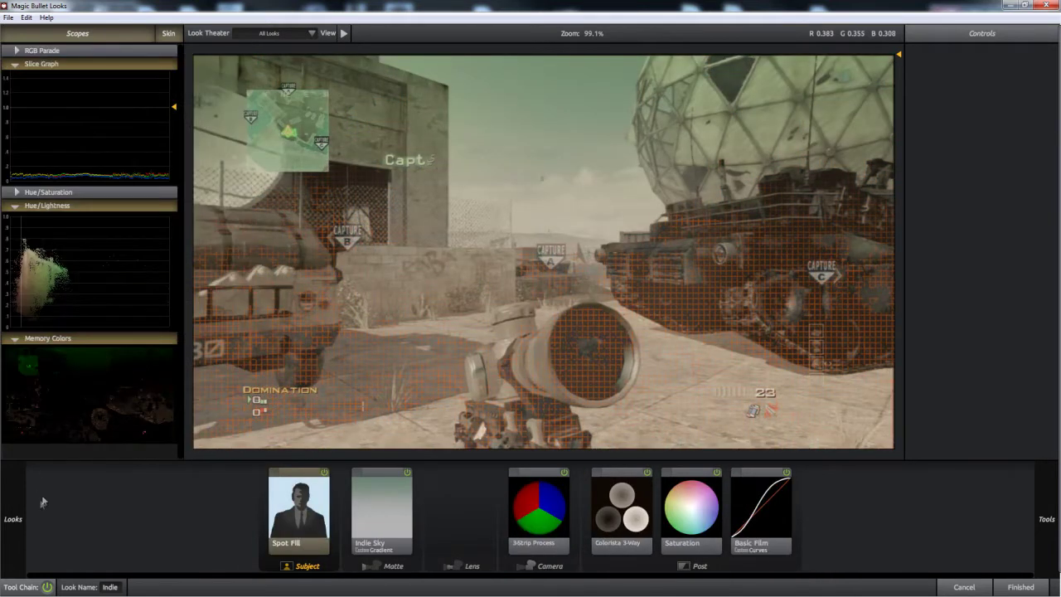
mouse_move(42, 492)
left_click(51, 378)
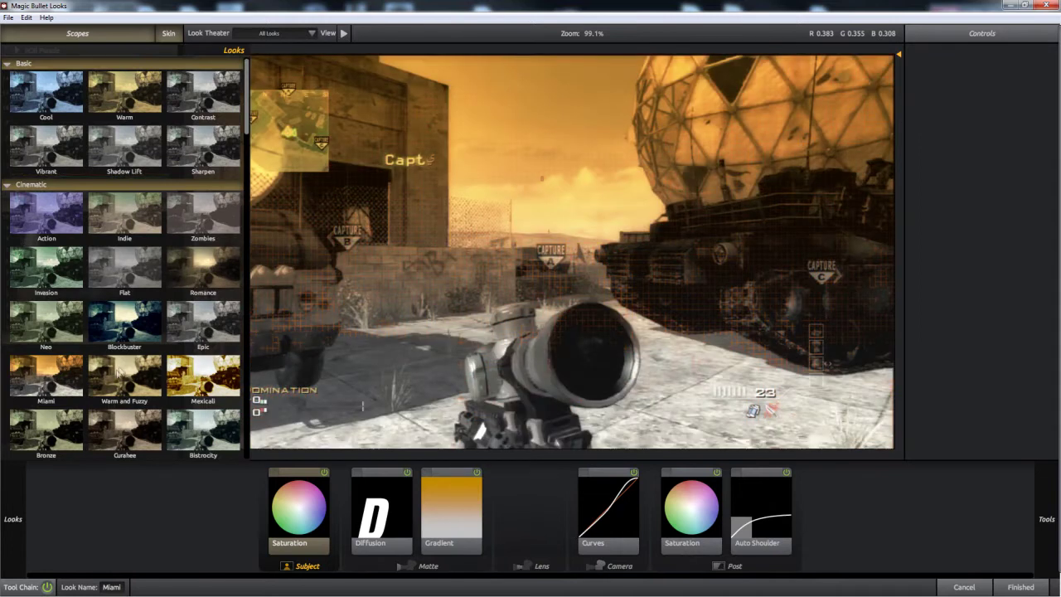
left_click(190, 332)
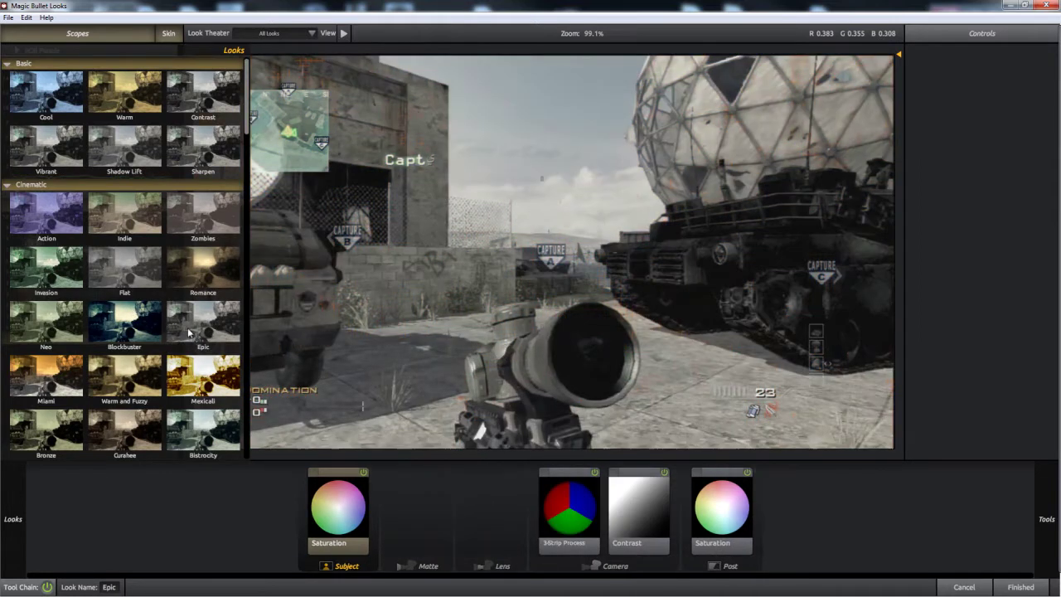
scroll(190, 332, "down", 3)
left_click(52, 418)
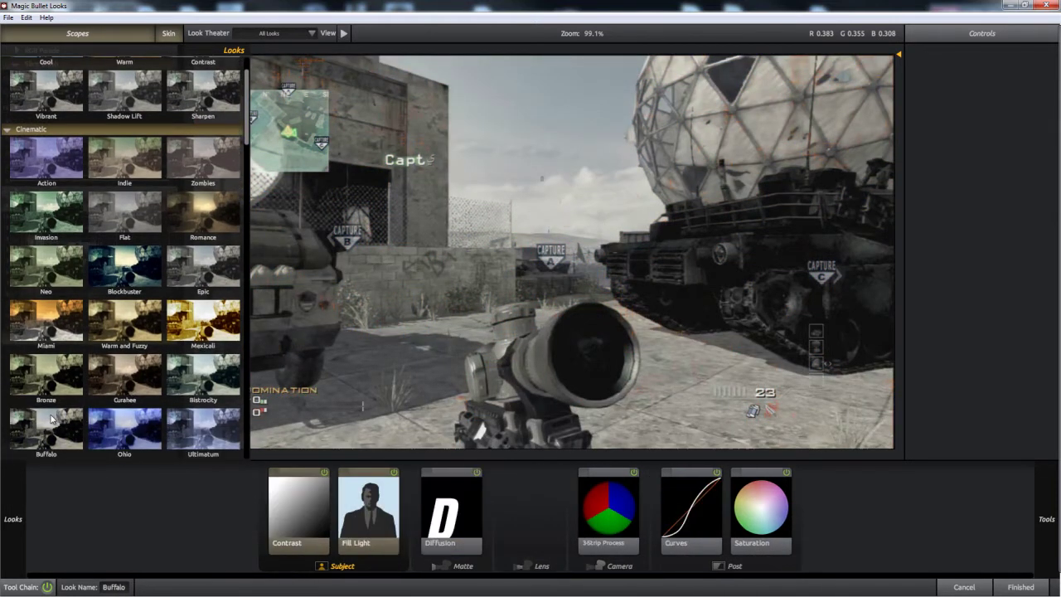
- Apply the Skin Smoother look from the People category to the clip
scroll(64, 408, "down", 2)
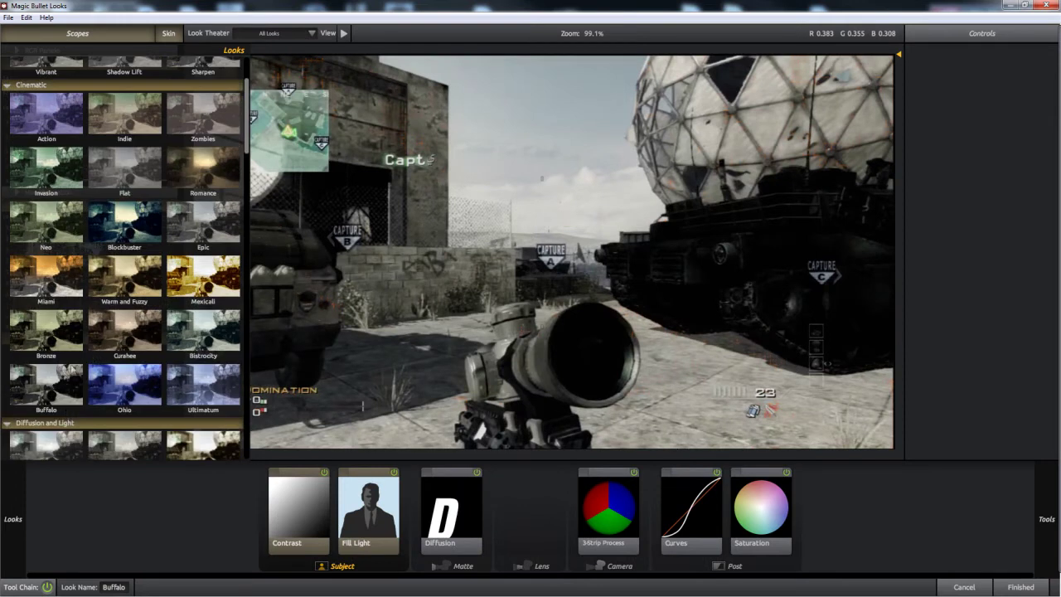
scroll(57, 384, "down", 6)
scroll(57, 384, "down", 15)
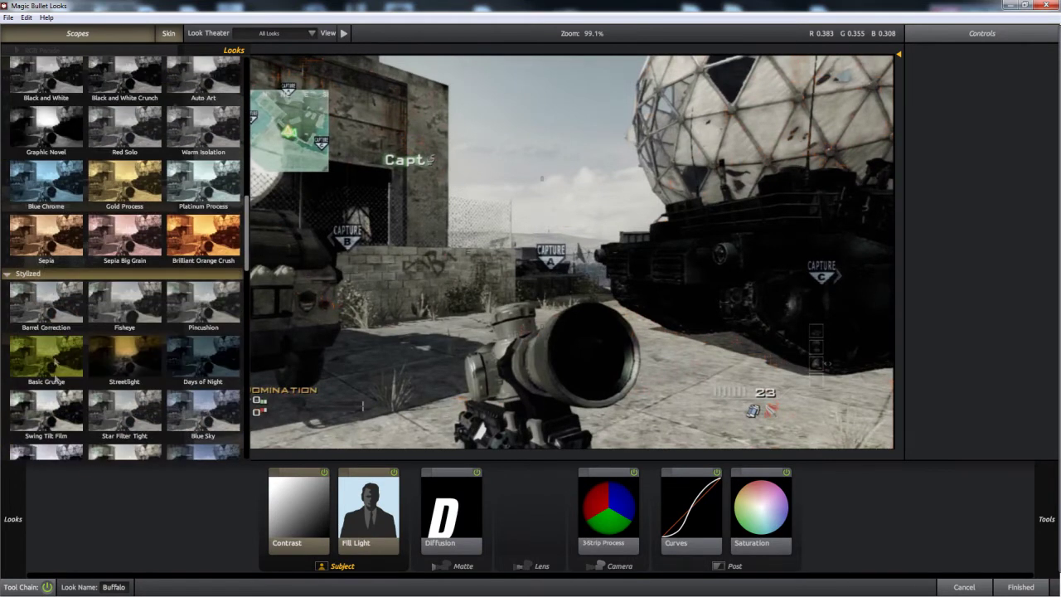
left_click(50, 302)
scroll(107, 313, "down", 3)
scroll(108, 313, "down", 9)
left_click(52, 375)
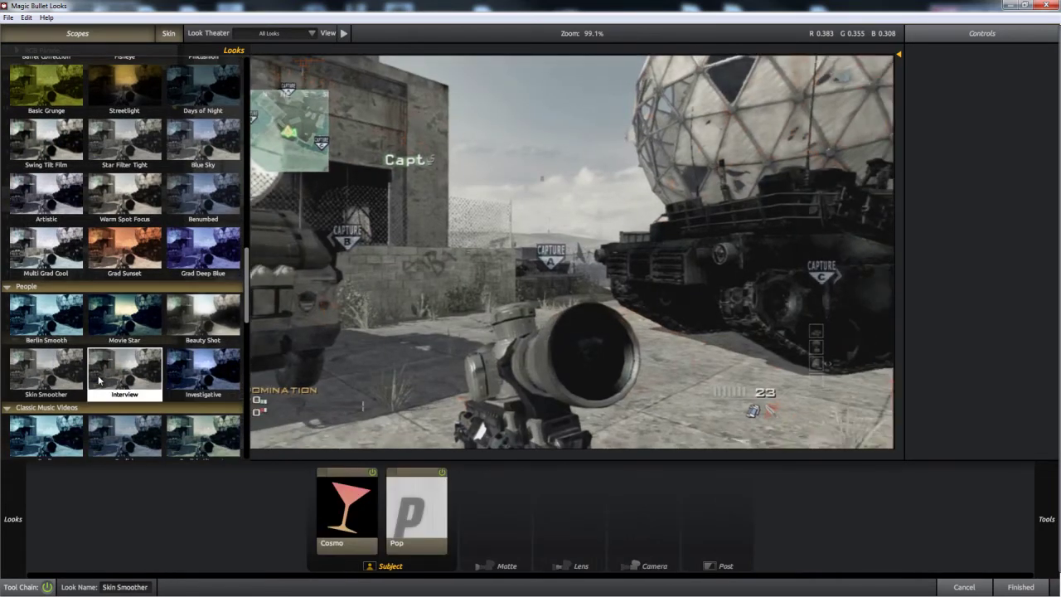
- Try the People look Interview and the Basic looks Sharpen and Shadow Lift on the clip
left_click(98, 380)
scroll(98, 380, "down", 15)
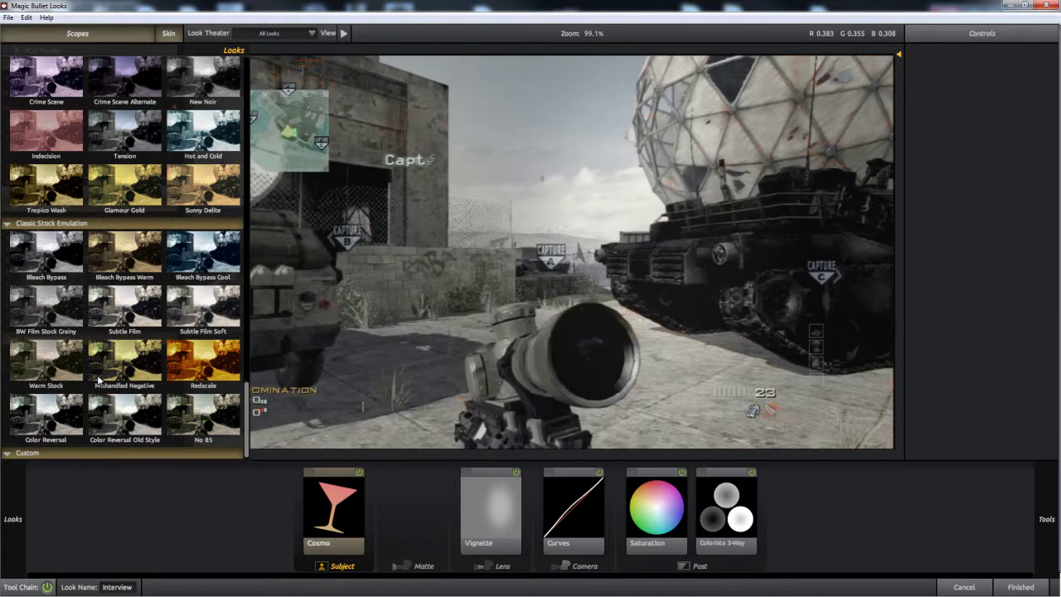
scroll(98, 380, "up", 20)
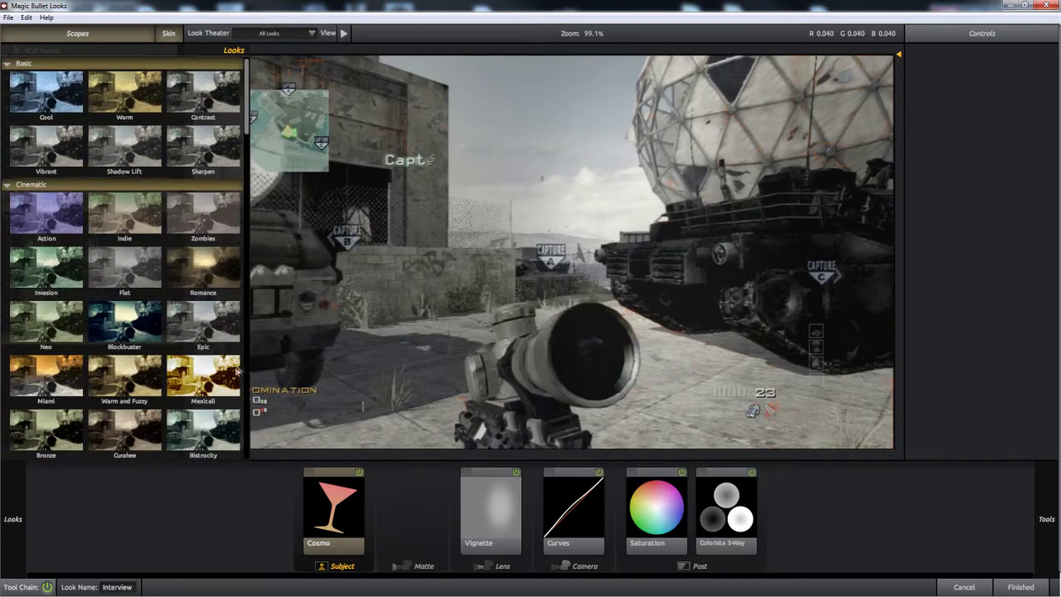
left_click(203, 154)
left_click(141, 155)
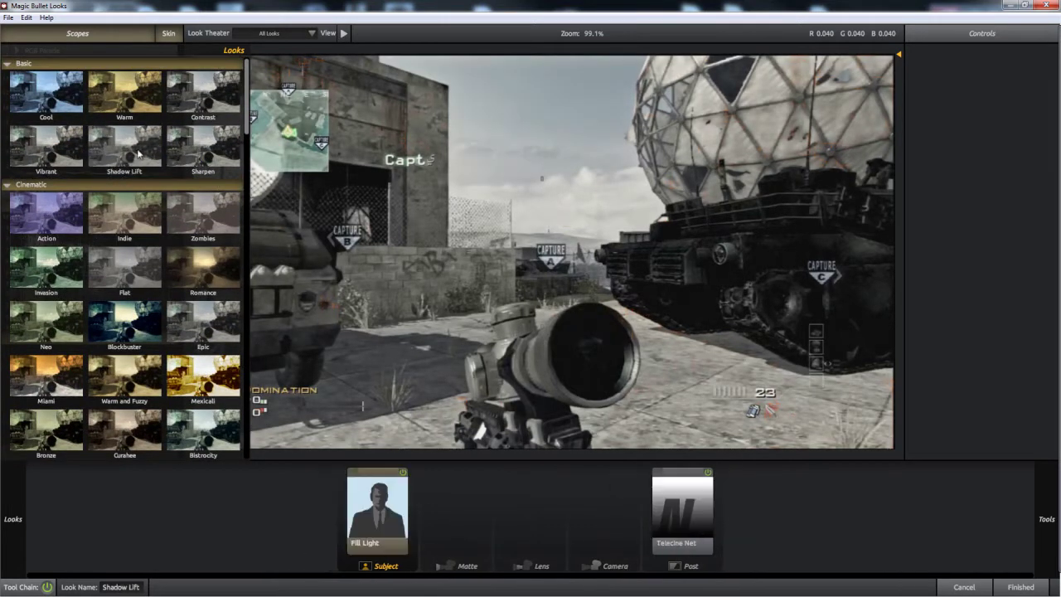
- Choose the Cinematic look Romance and apply it to the clip in After Effects
left_click(203, 266)
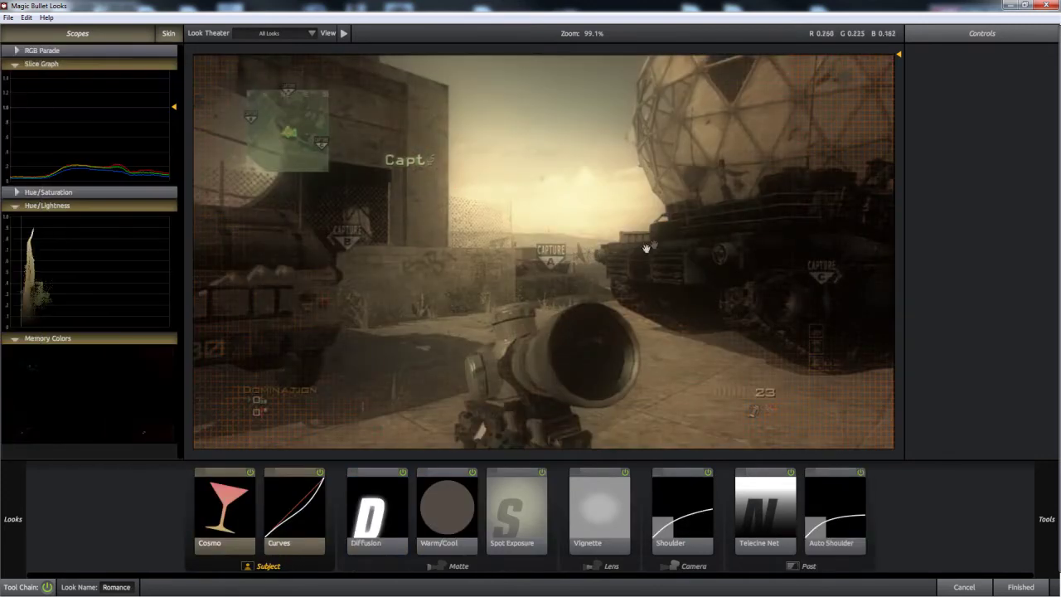
left_click(1020, 587)
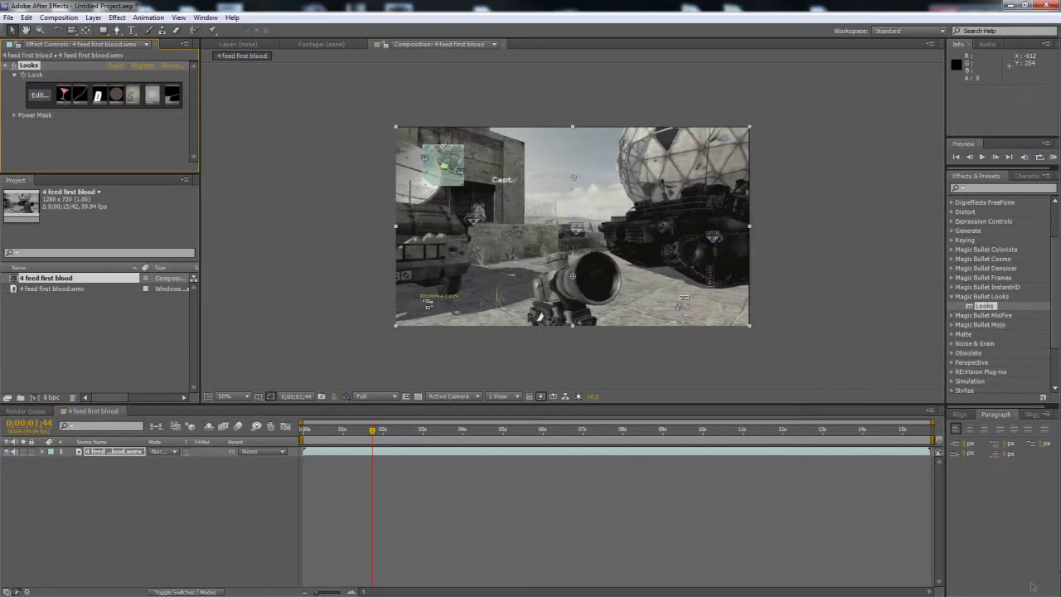
- Duplicate the graded 4 feed first blood.wmv layer by copying and pasting it in the composition
left_click(130, 451)
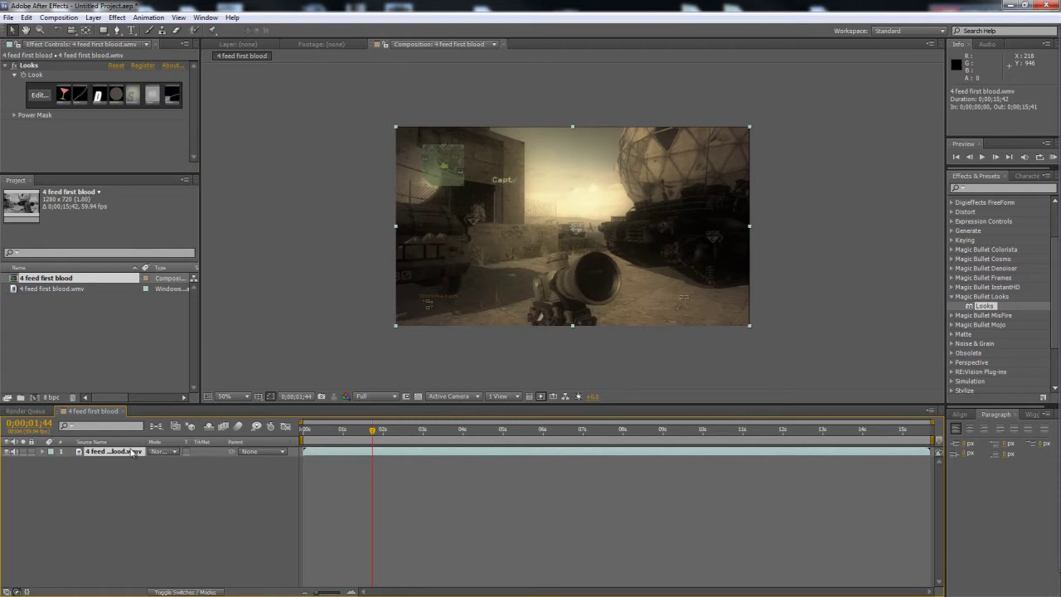
key("ctrl+c")
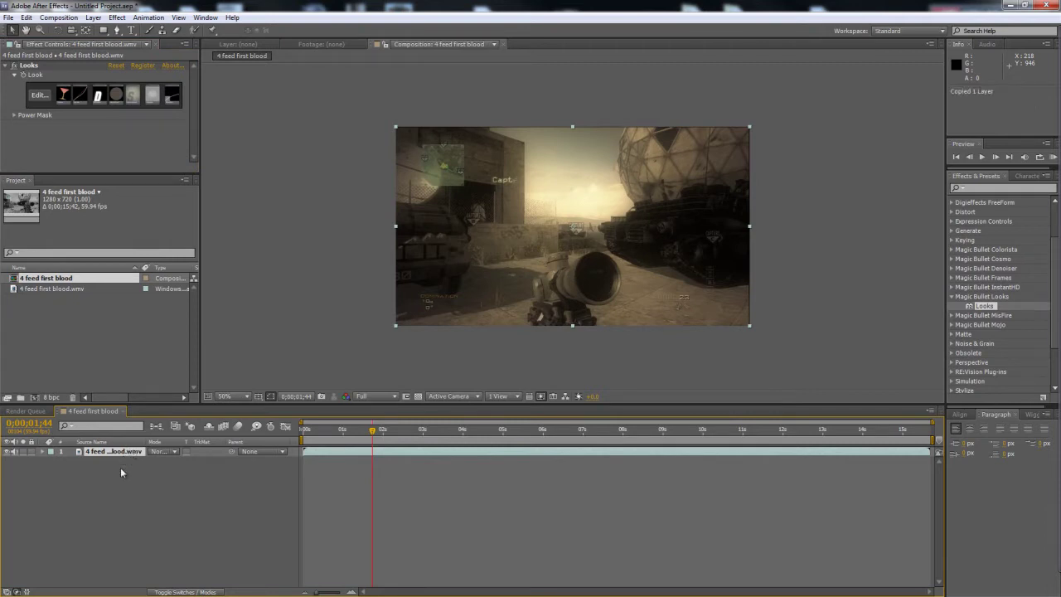
key("ctrl+v")
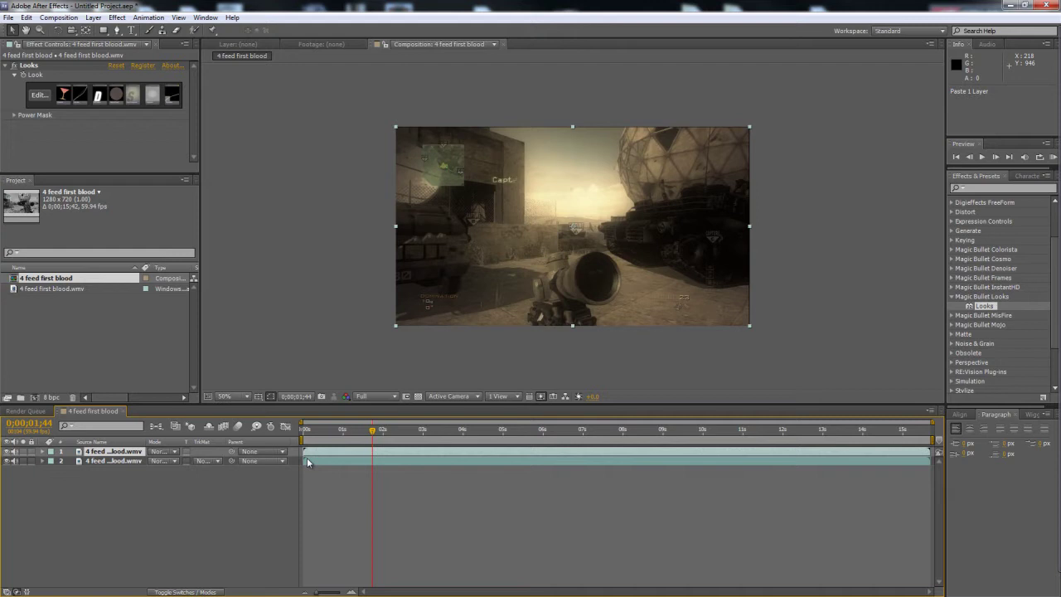
- Try trimming the ends of both clip layers, bringing the upper copy's start to 0;00;07;18
left_click(104, 461)
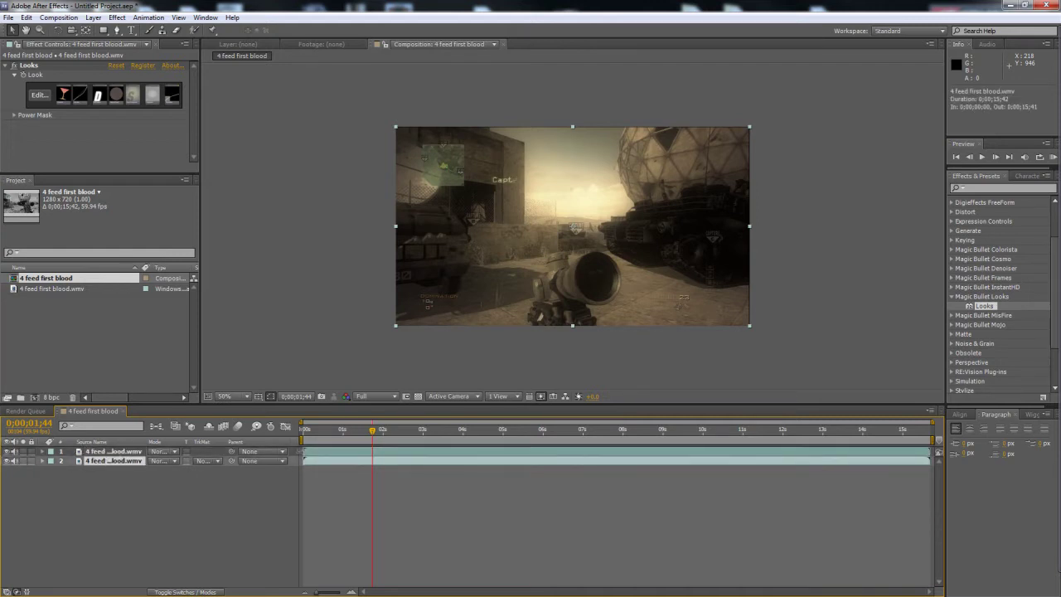
mouse_move(304, 451)
left_mouse_down()
mouse_move(673, 450)
mouse_move(313, 449)
left_mouse_up()
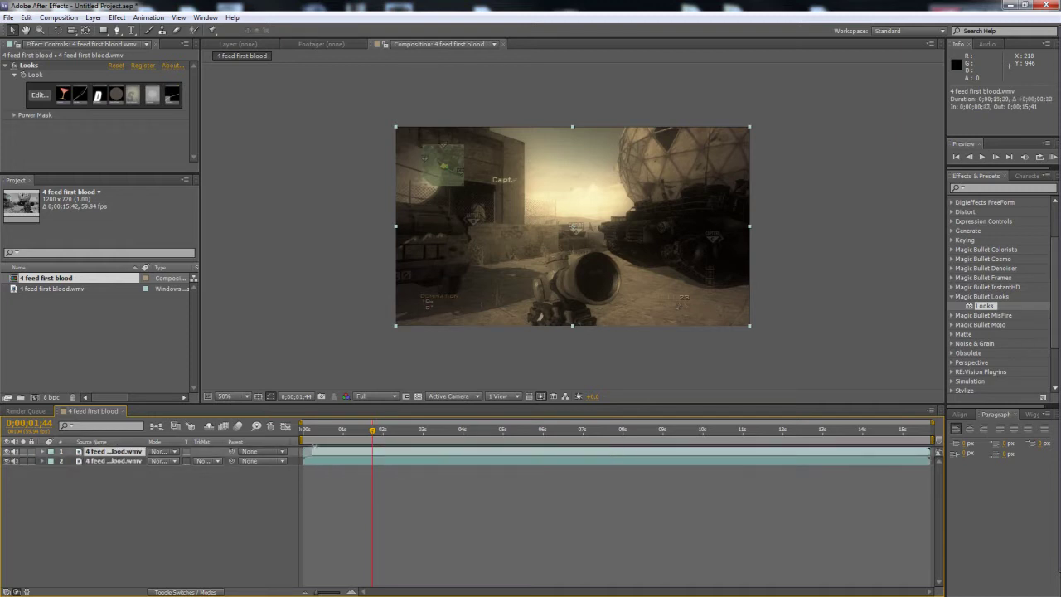
mouse_move(929, 451)
left_mouse_down()
mouse_move(470, 451)
mouse_move(935, 471)
left_mouse_up()
left_click_drag(304, 460, 309, 461)
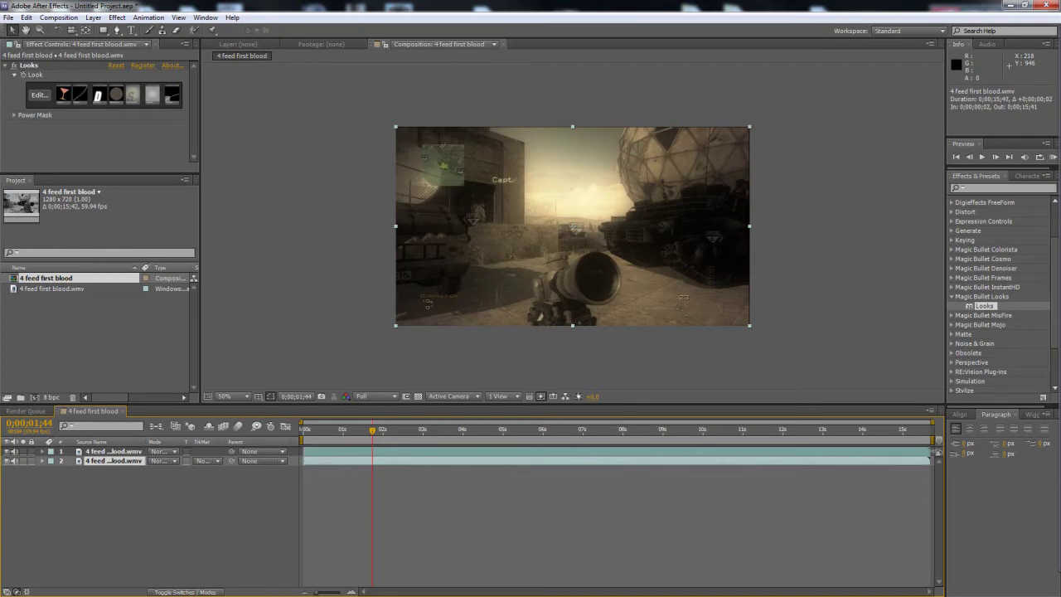
left_click_drag(304, 451, 595, 451)
- Scrub through the footage between about 7 and 10 seconds to locate the frame where the scoped shot is fired
left_click_drag(376, 433, 602, 432)
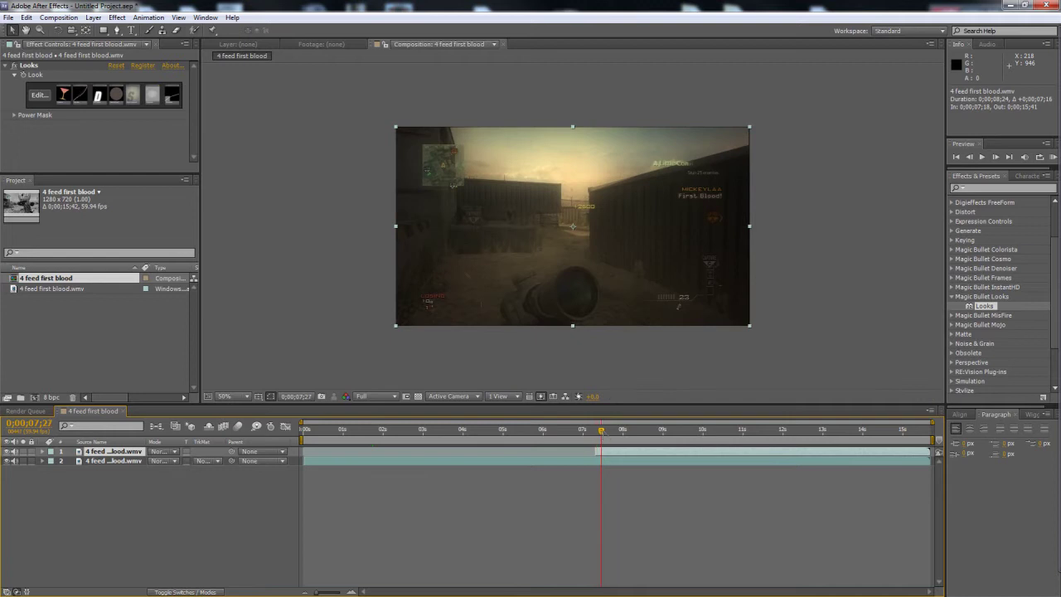
left_click_drag(602, 432, 685, 432)
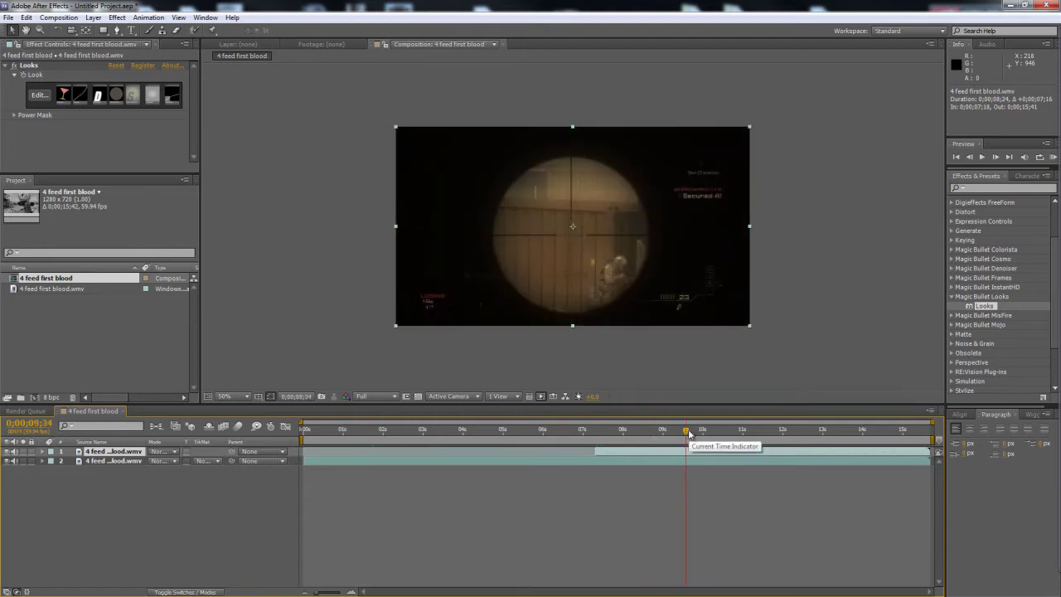
left_click_drag(688, 432, 694, 432)
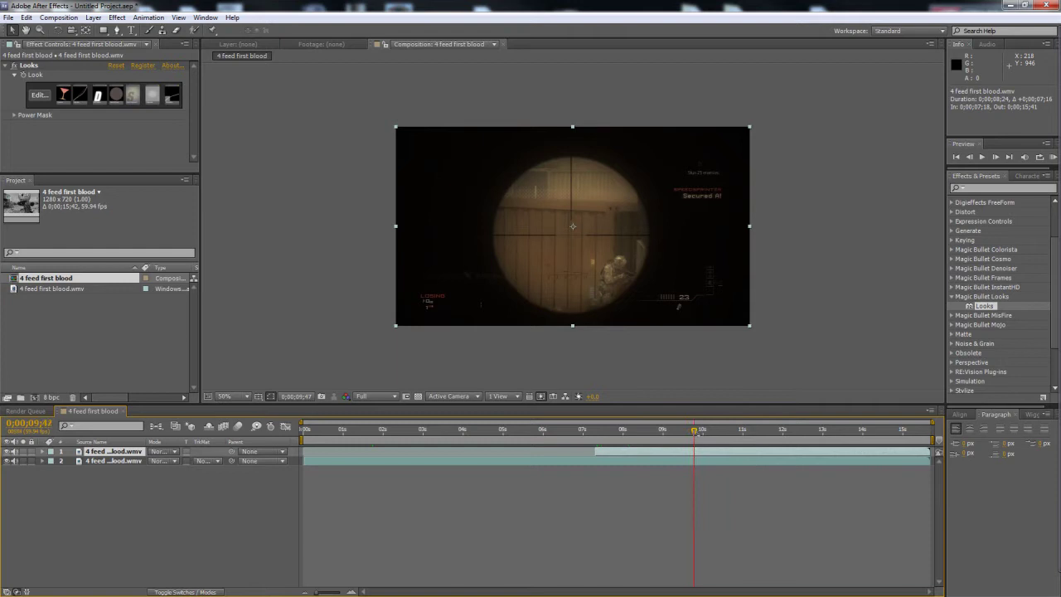
left_click_drag(709, 434, 700, 431)
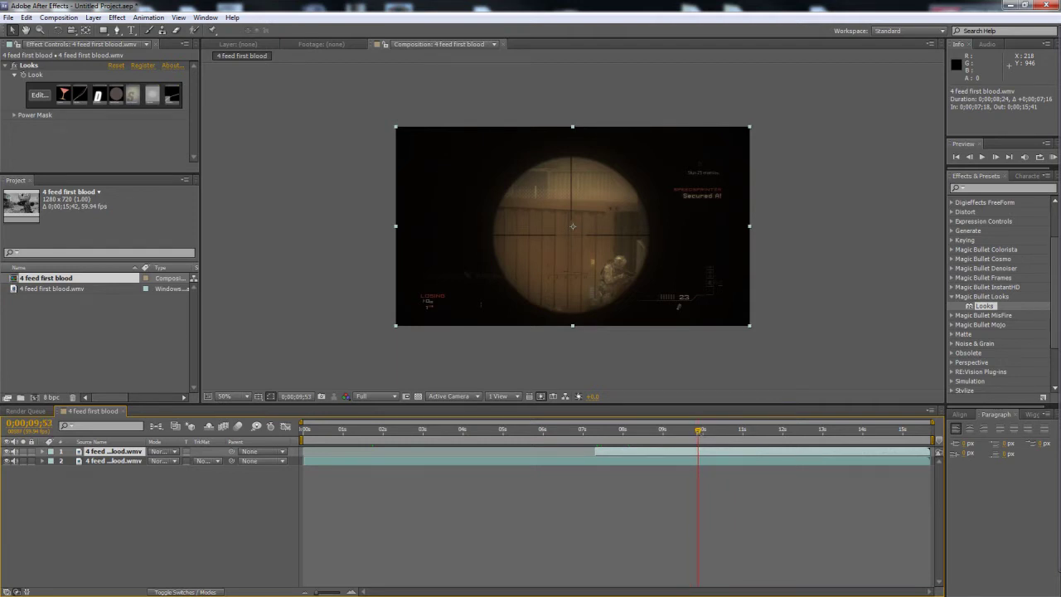
left_click_drag(698, 431, 705, 431)
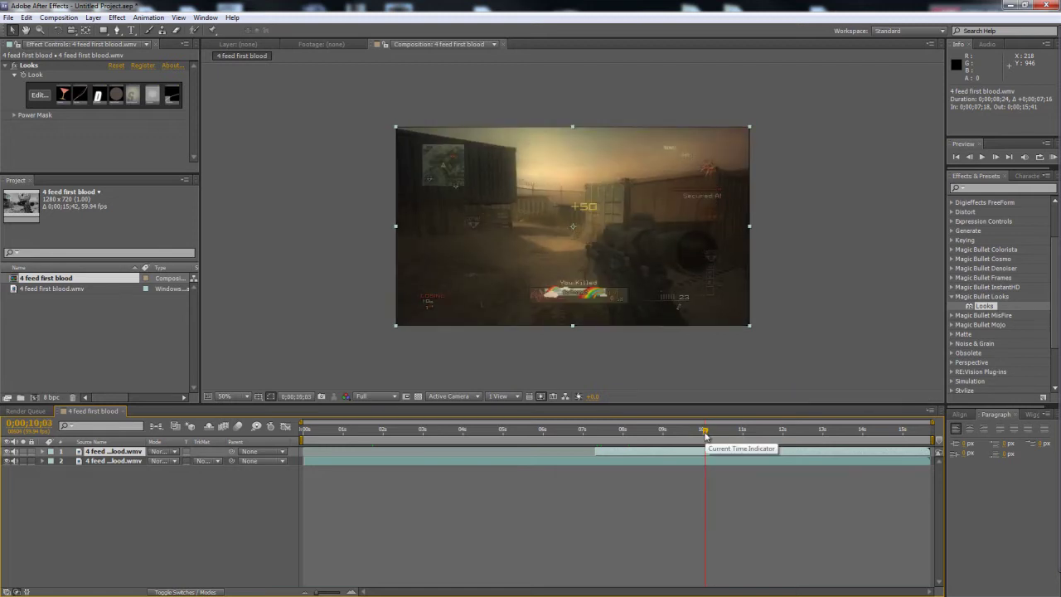
left_click_drag(303, 422, 551, 431)
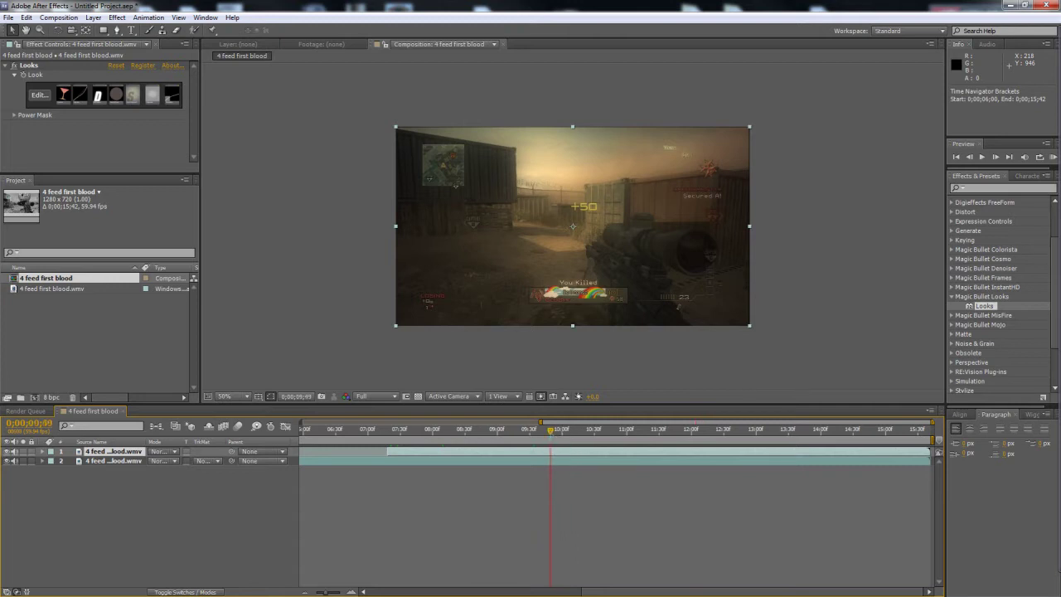
left_click_drag(550, 429, 536, 430)
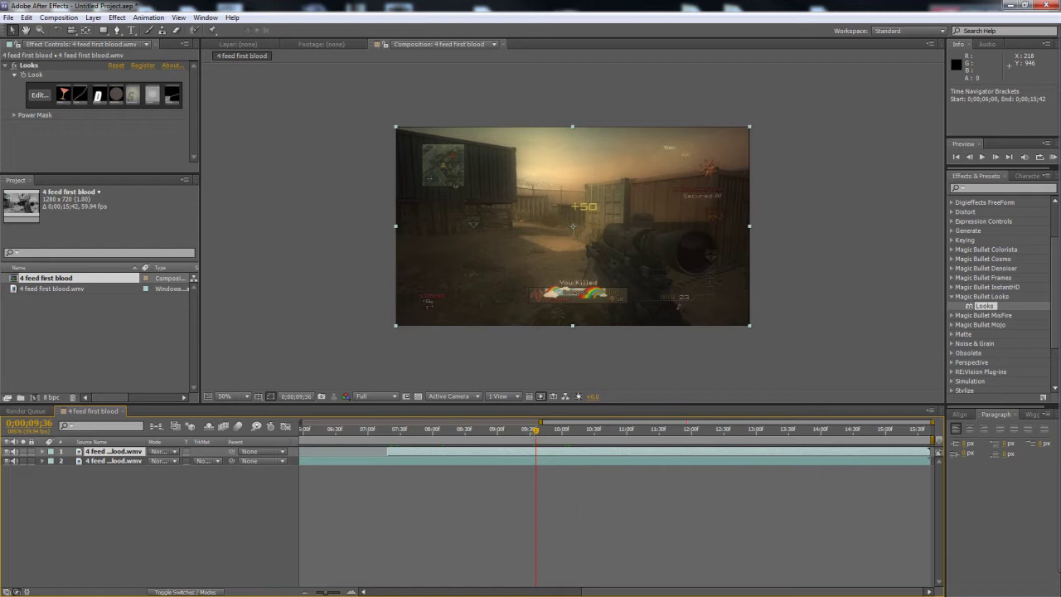
left_click_drag(538, 434, 539, 433)
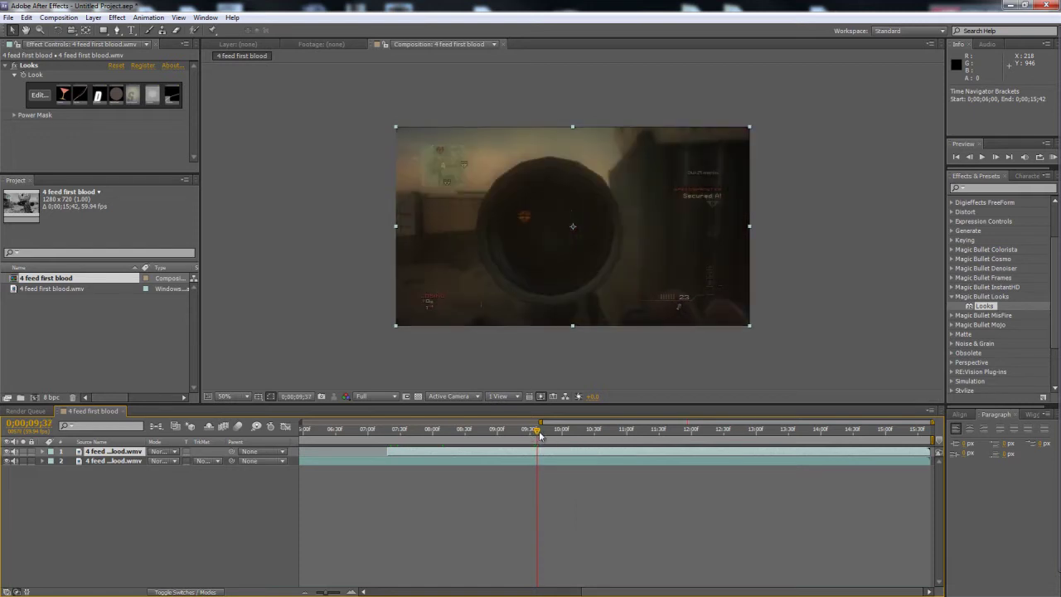
left_click_drag(540, 432, 539, 433)
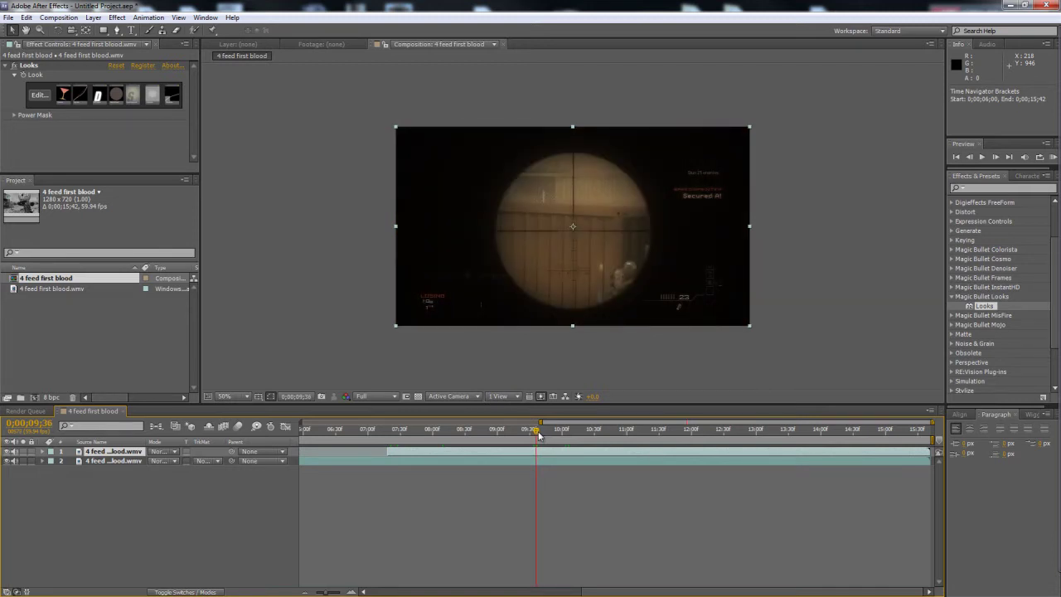
left_click_drag(538, 433, 239, 426)
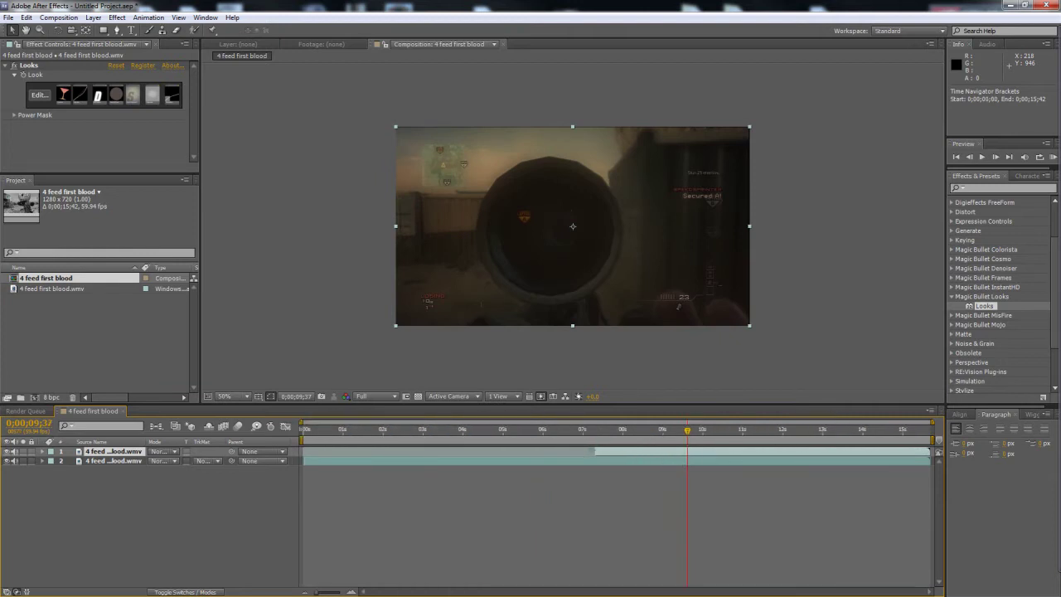
- Trim the upper clip layer's start to 0;00;09;22 and place the current time at 0;00;09;38
left_click_drag(600, 451, 685, 451)
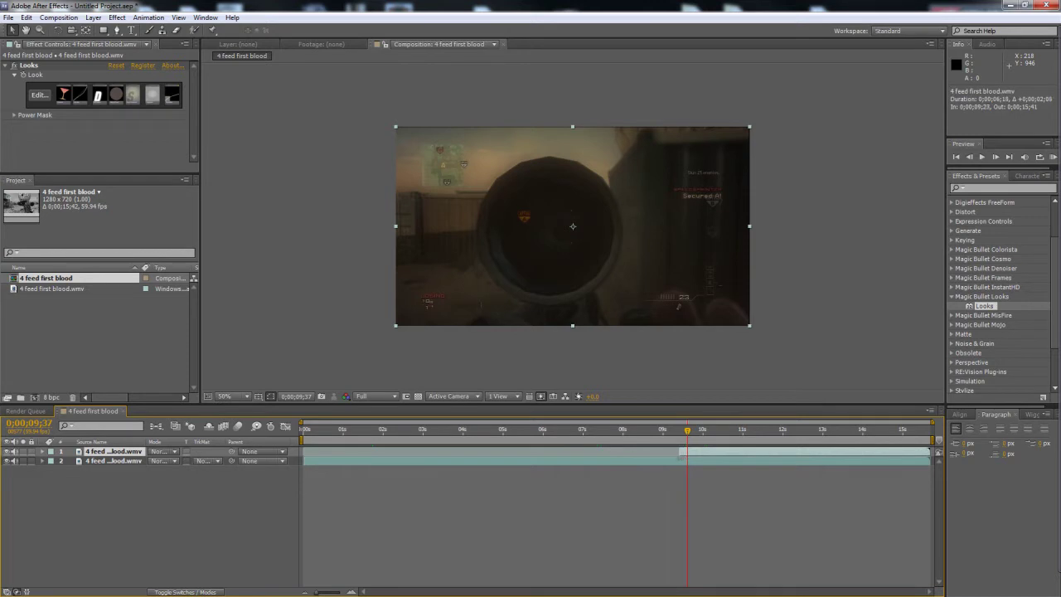
left_click_drag(687, 431, 681, 431)
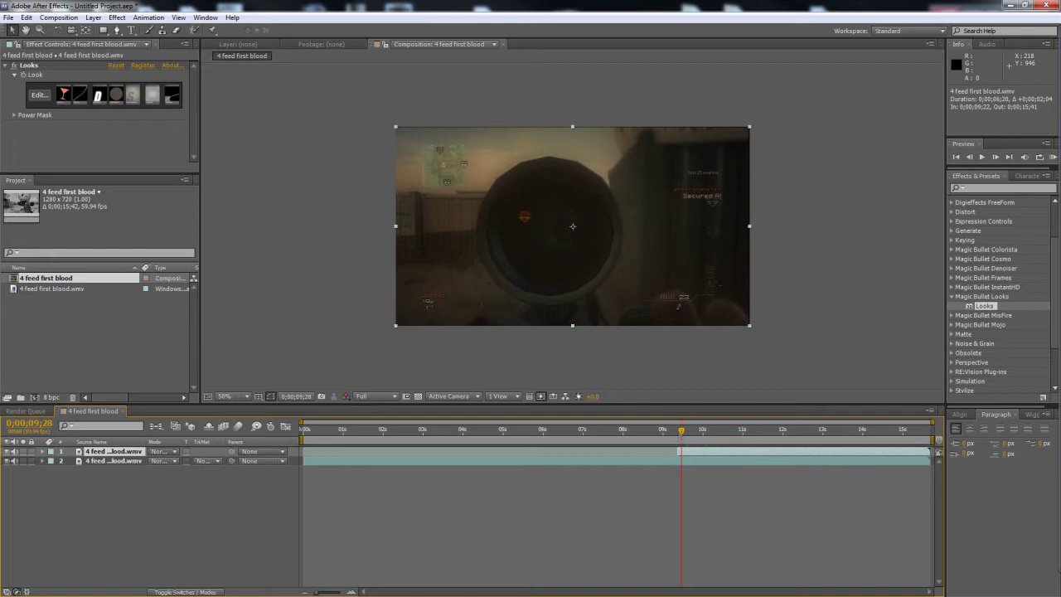
left_click_drag(681, 431, 687, 431)
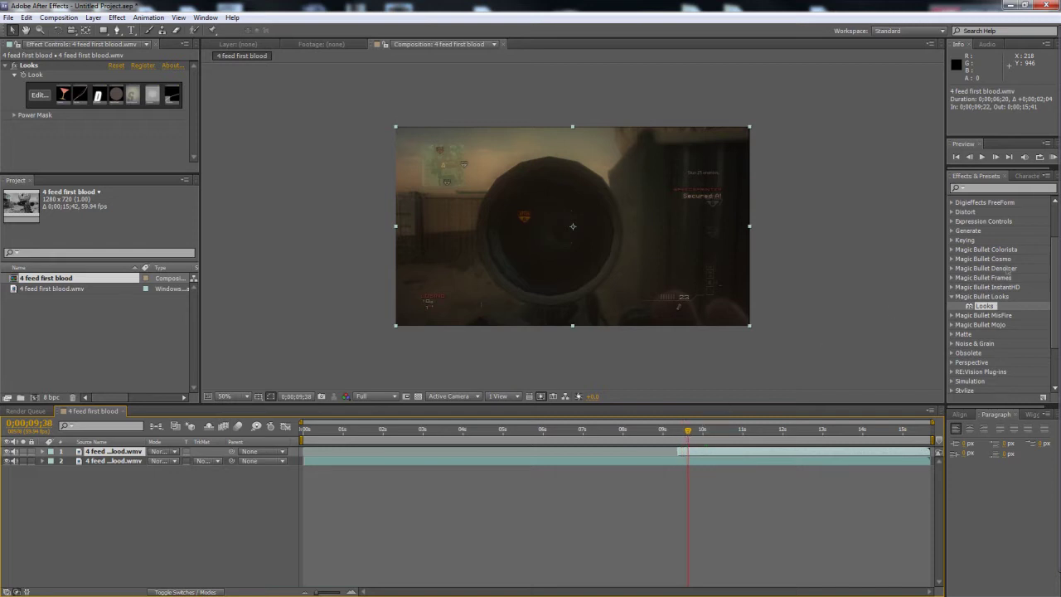
- Find the CC Lens effect, apply it to the upper clip layer and reduce its Size to 0
left_click(996, 188)
type("cc le")
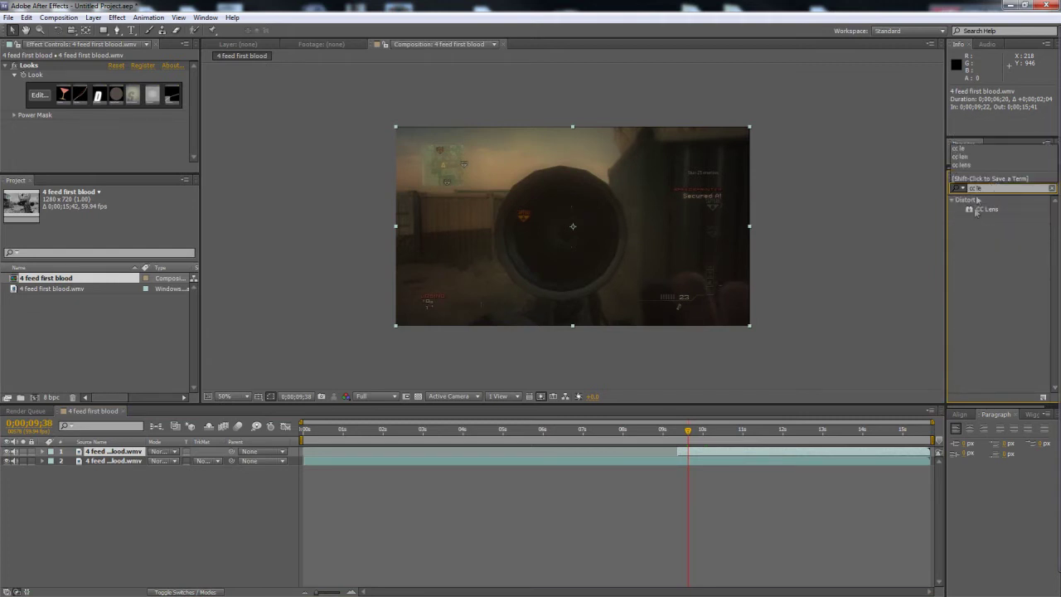
left_click_drag(981, 214, 719, 450)
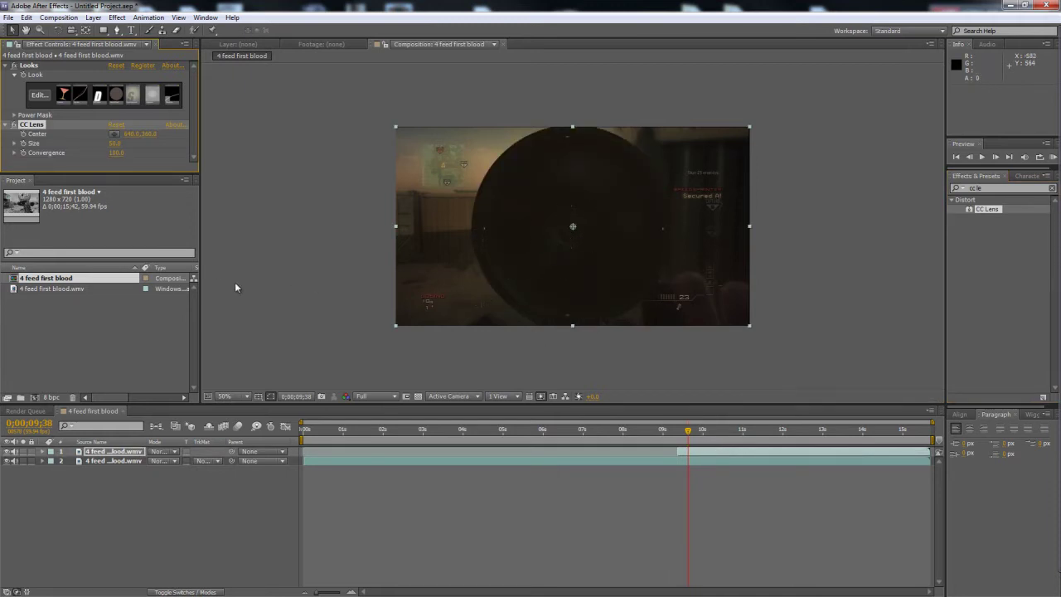
left_click_drag(115, 144, 76, 144)
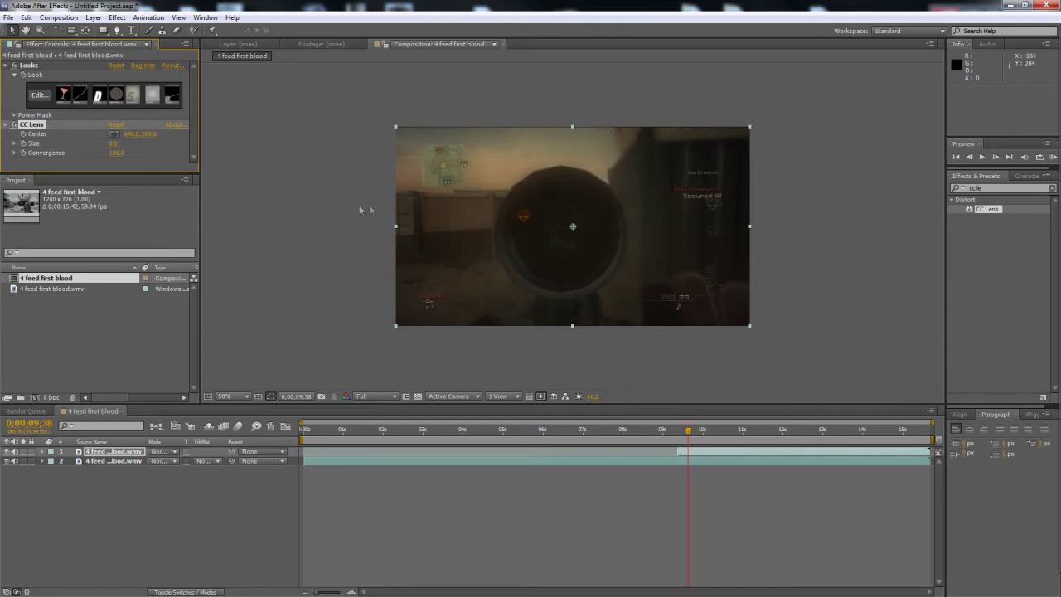
- Trim the upper layer's start to 0;00;09;25 and set a CC Lens Size keyframe at 0;00;09;26
left_click(694, 431)
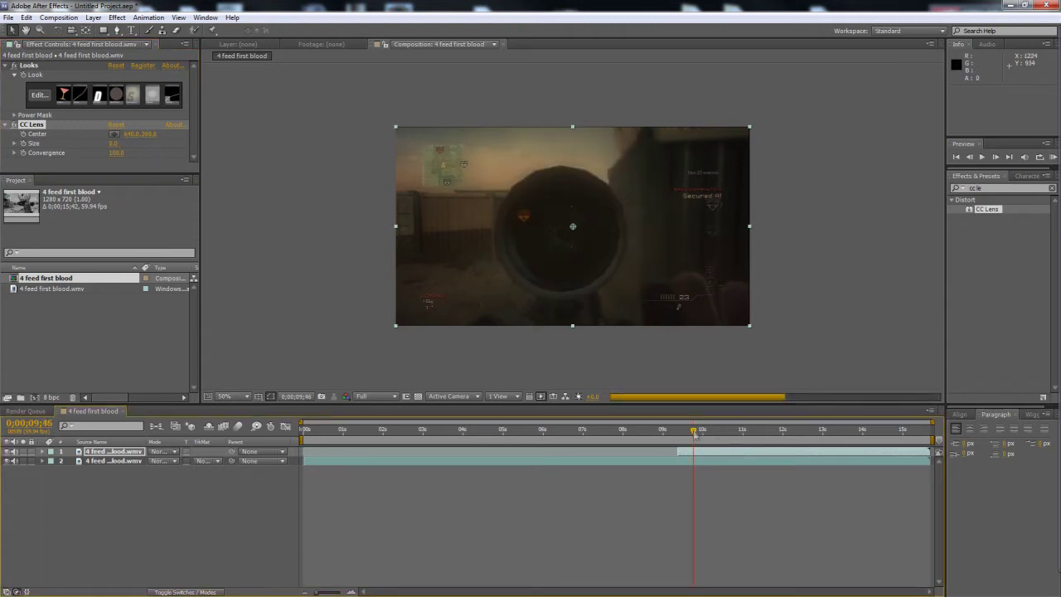
left_click_drag(693, 433, 691, 431)
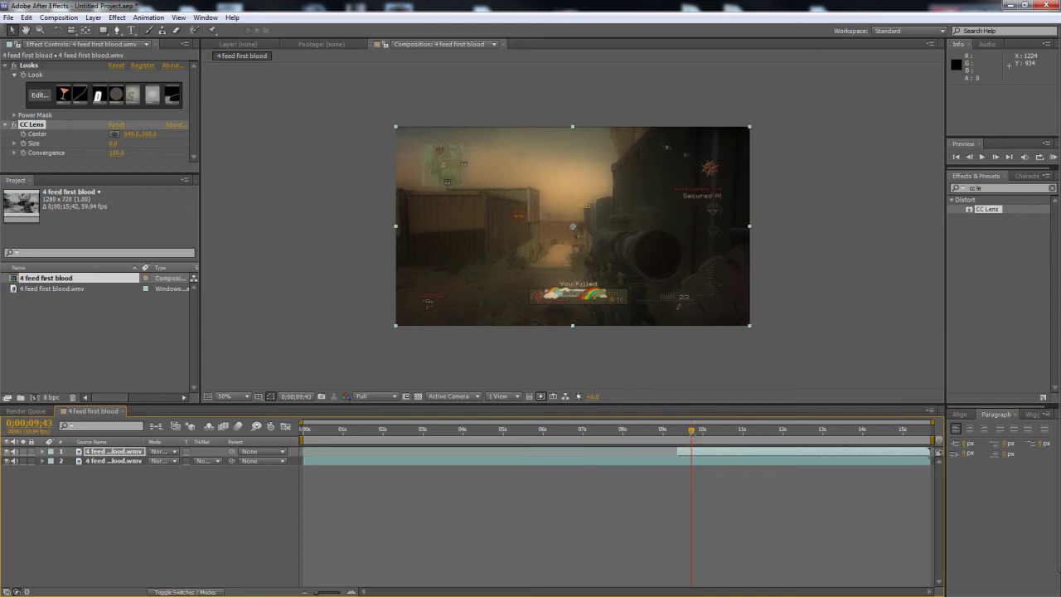
key("Page_Up")
key("Page_Up")
key("Page_Up")
key("Page_Up")
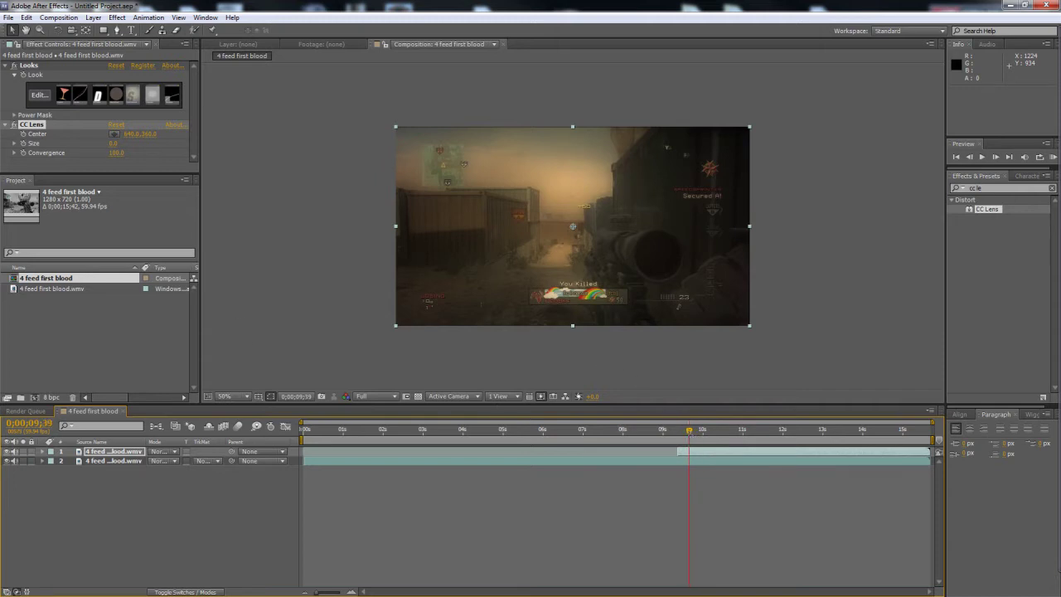
mouse_move(691, 433)
left_mouse_down()
mouse_move(681, 451)
mouse_move(680, 432)
left_mouse_up()
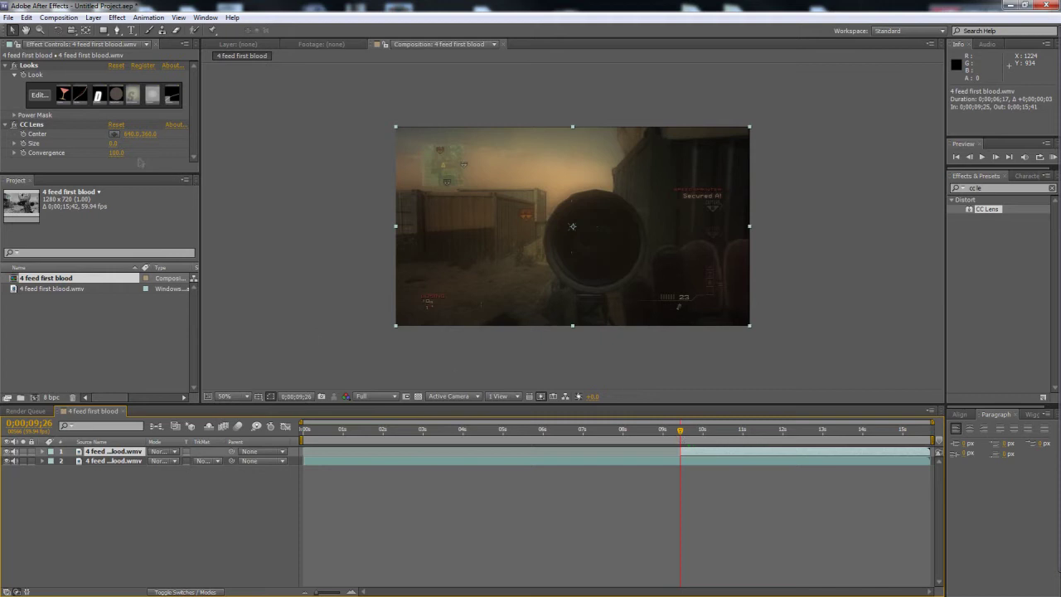
left_click(31, 149)
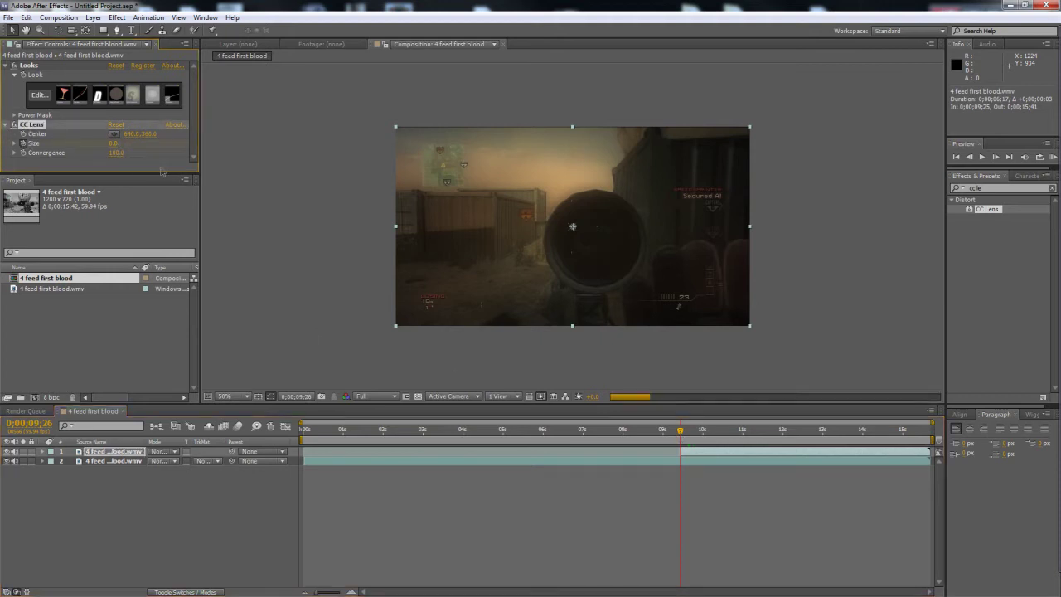
- Reveal the upper layer's CC Lens properties in the timeline and add a Size keyframe of 330 at 0;00;09;48
mouse_move(680, 433)
left_mouse_down()
mouse_move(696, 433)
mouse_move(684, 433)
left_mouse_up()
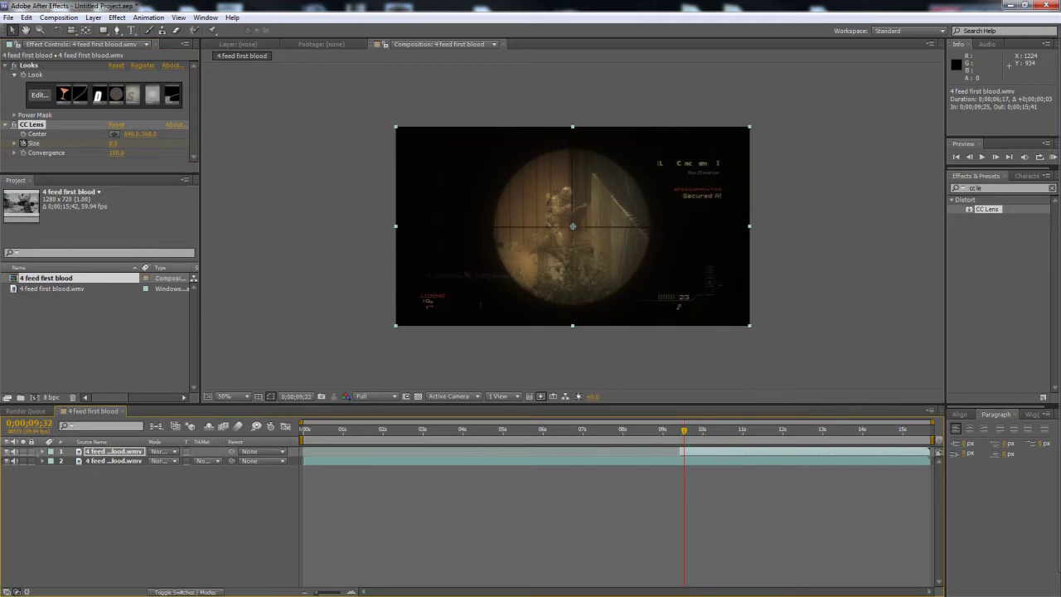
left_click(42, 451)
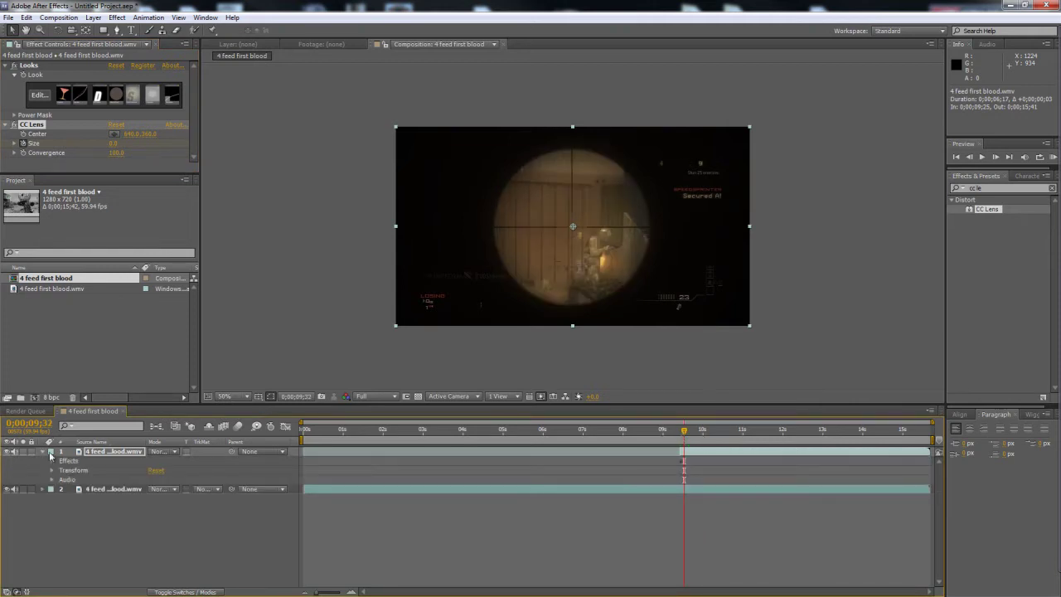
left_click(52, 461)
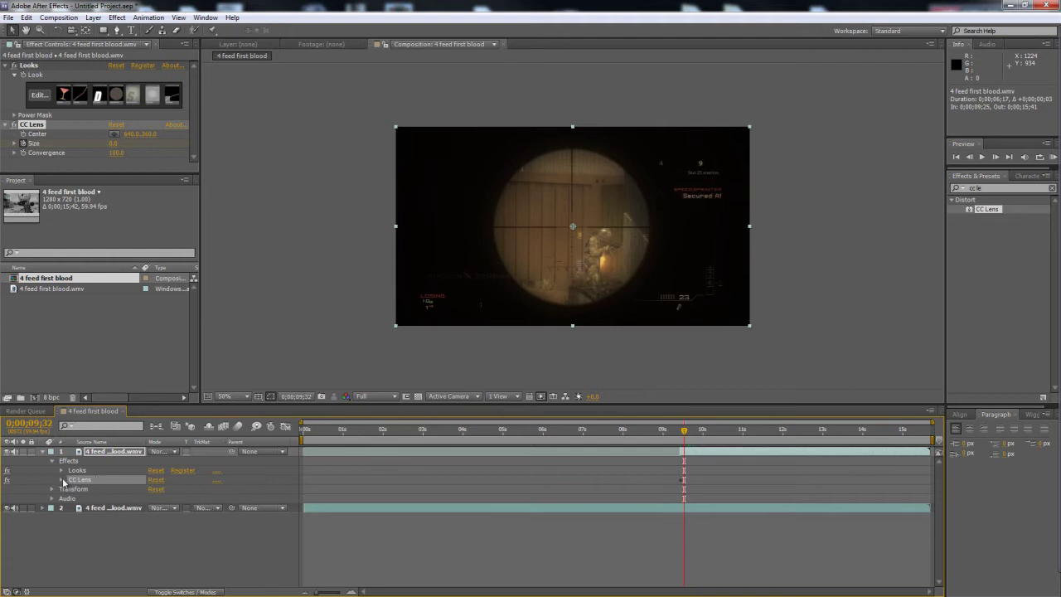
left_click(61, 480)
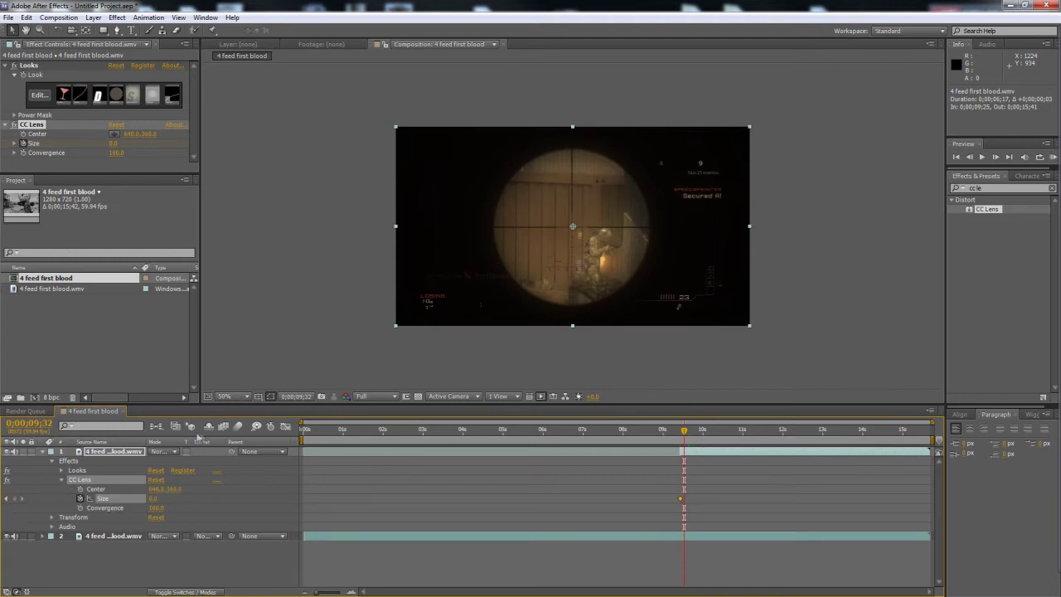
left_click_drag(684, 435, 691, 432)
left_click_drag(690, 433, 694, 433)
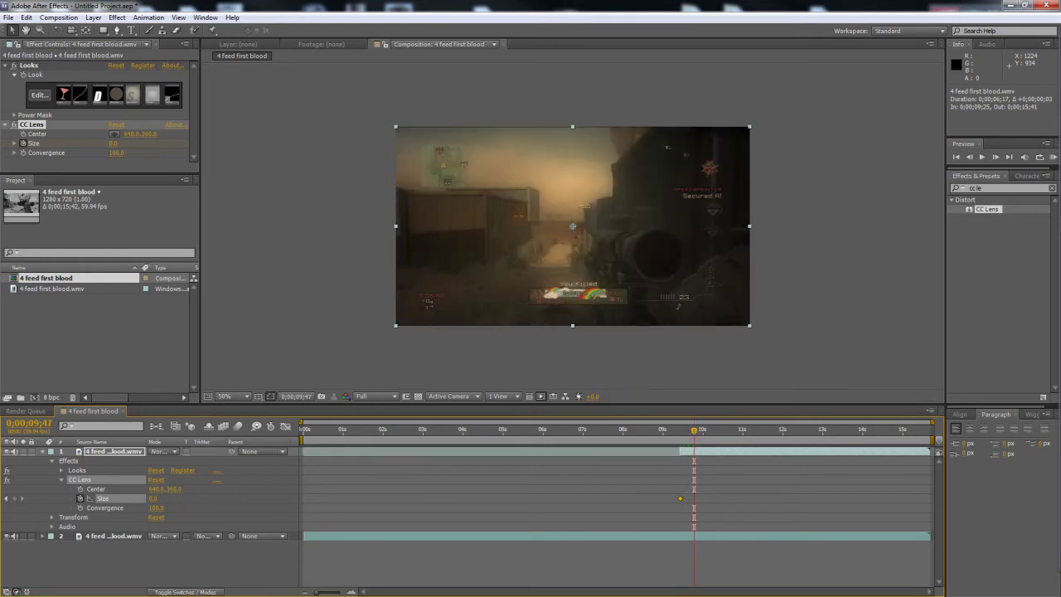
left_click_drag(694, 433, 695, 433)
left_click(152, 498)
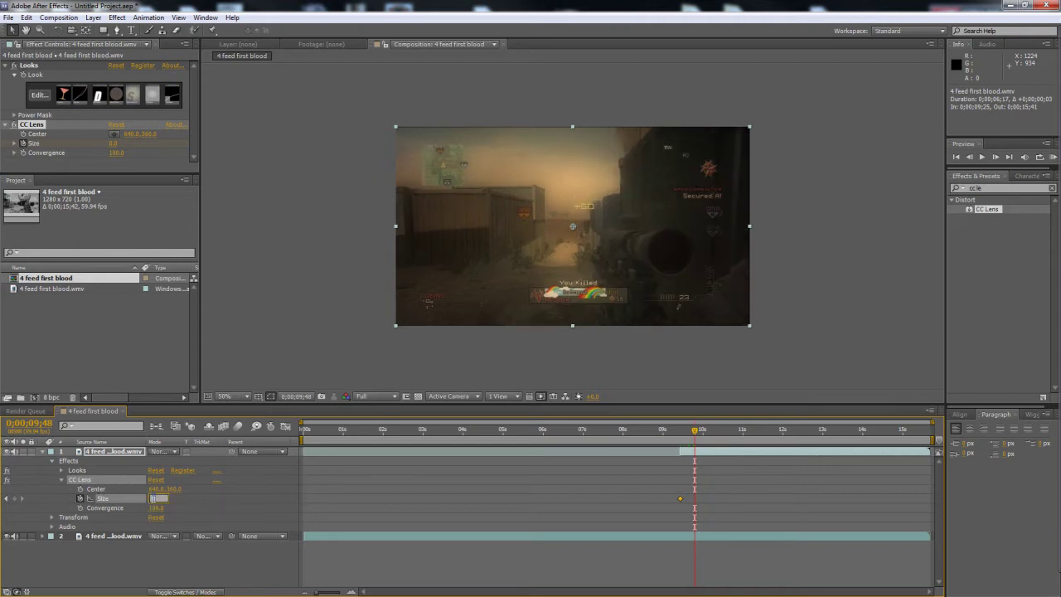
type("500")
key("Return")
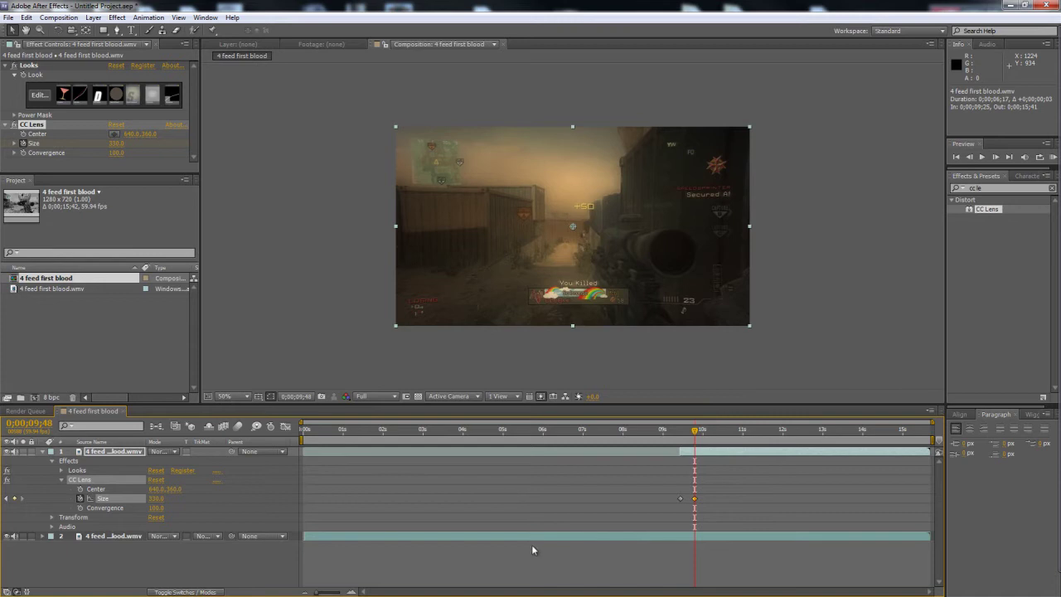
- Scrub back from 0;00;09;48 to 0;00;09;29 to check the animated lens growing over the scoped shot
left_click_drag(694, 431, 691, 434)
left_click(691, 433)
left_click_drag(691, 433, 685, 433)
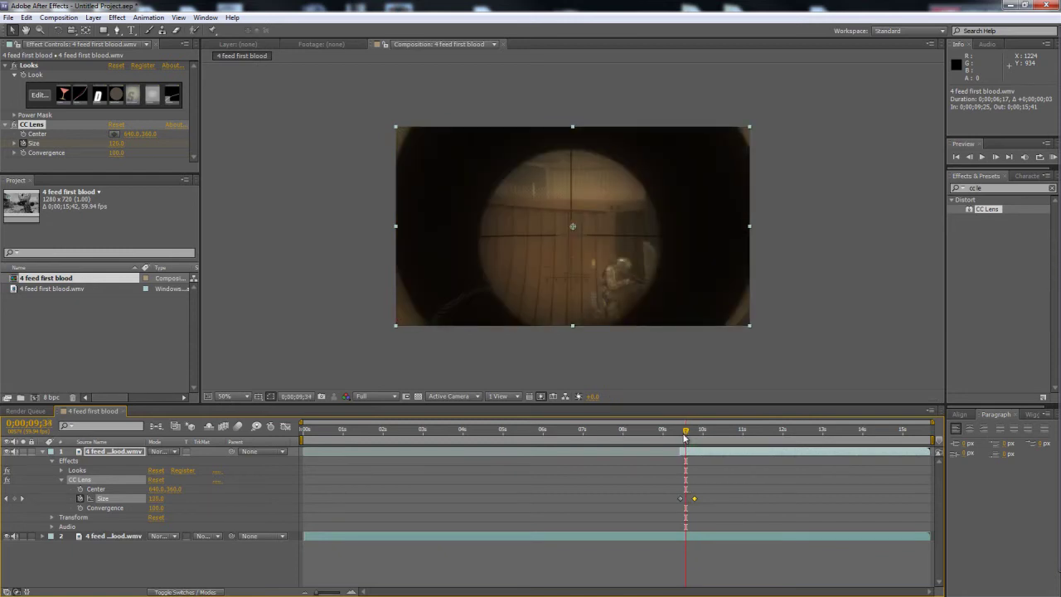
left_click_drag(685, 434, 682, 434)
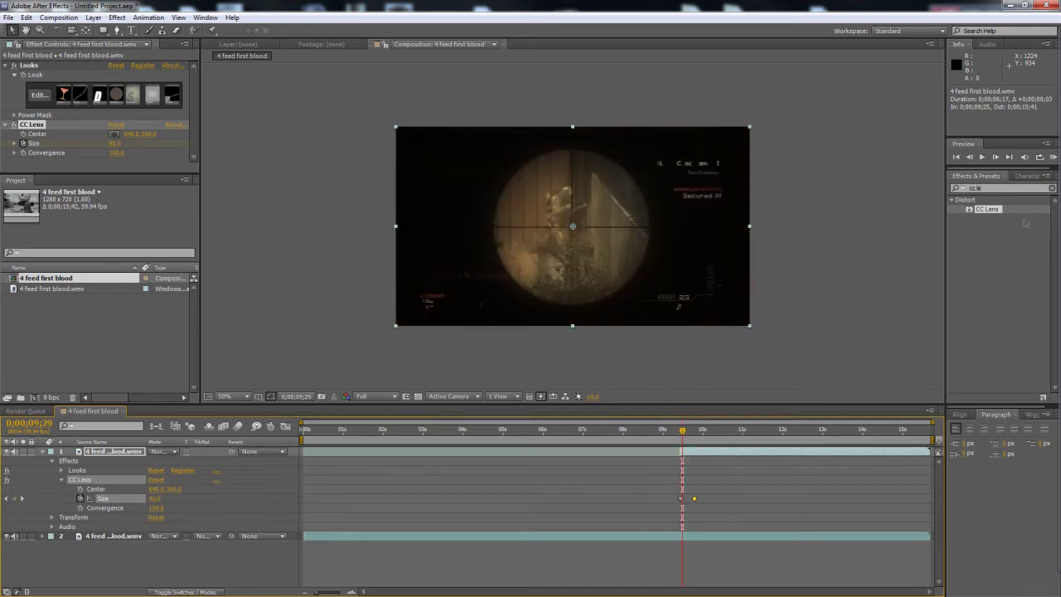
- Move to 0;00;15;41, clear the effects search, and open the upper layer's Looks effect for editing with its preset library shown
key("End")
left_click_drag(993, 191, 950, 193)
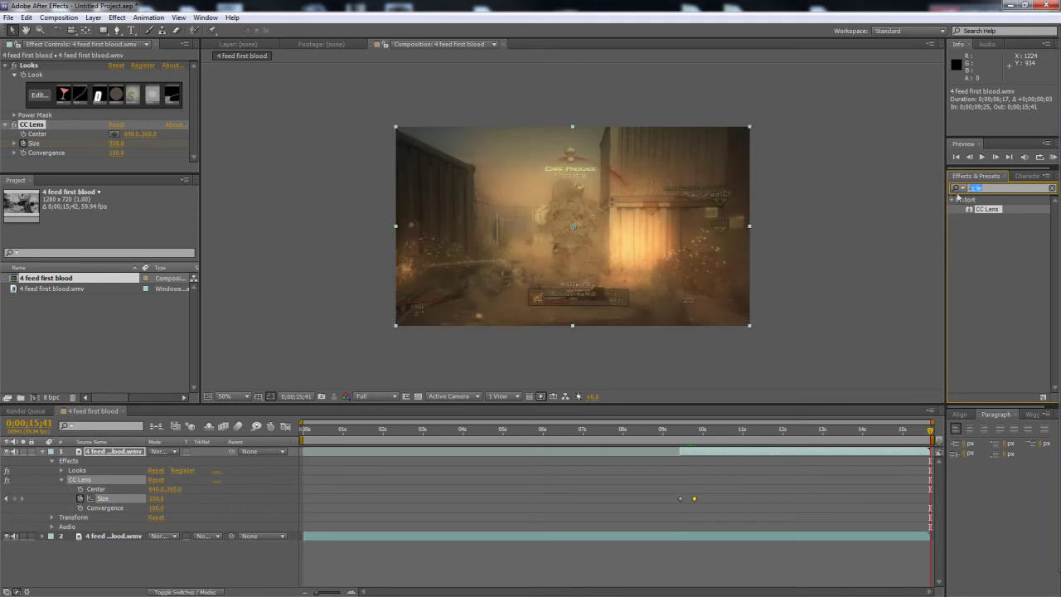
left_click(1052, 188)
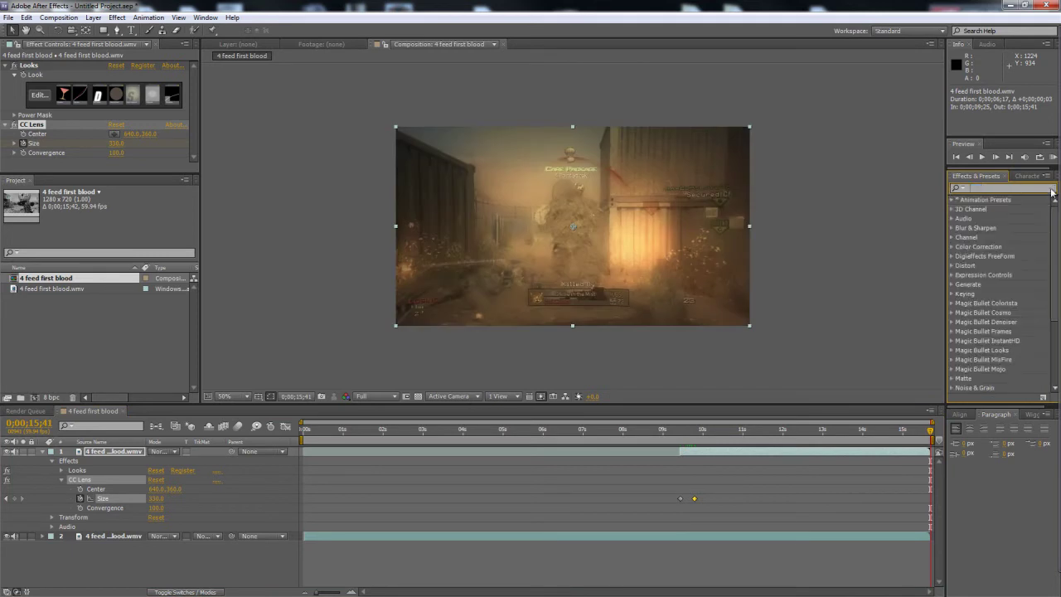
left_click(953, 350)
left_click_drag(961, 360, 968, 361)
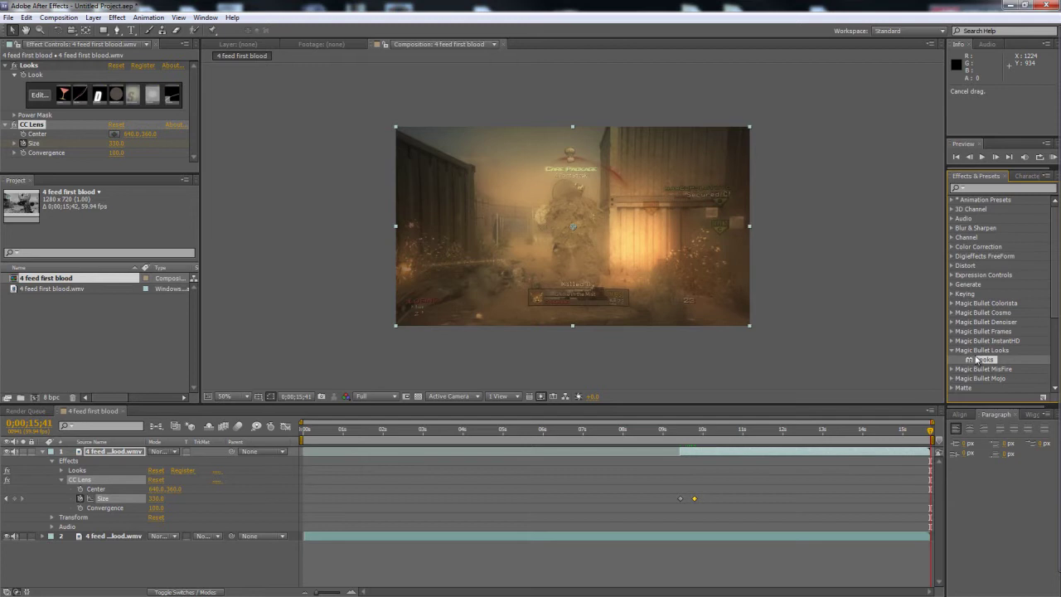
left_click(706, 457)
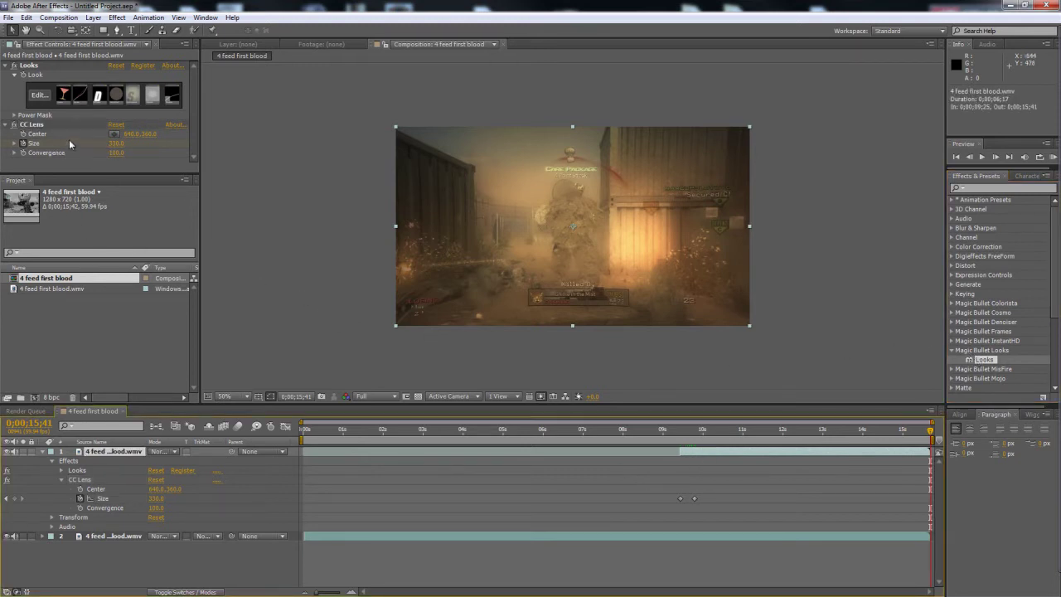
left_click(38, 95)
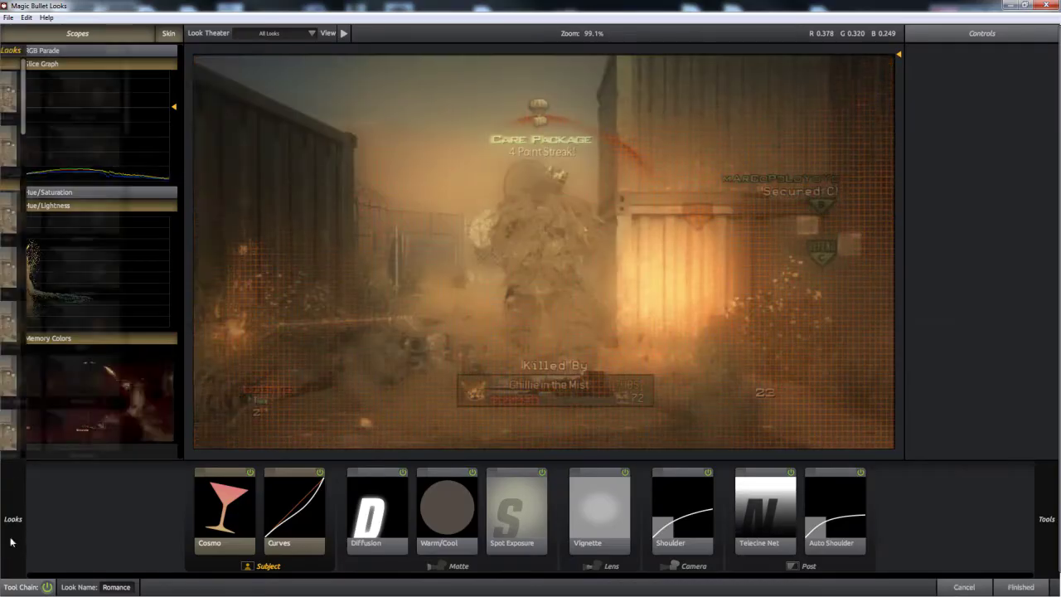
mouse_move(17, 522)
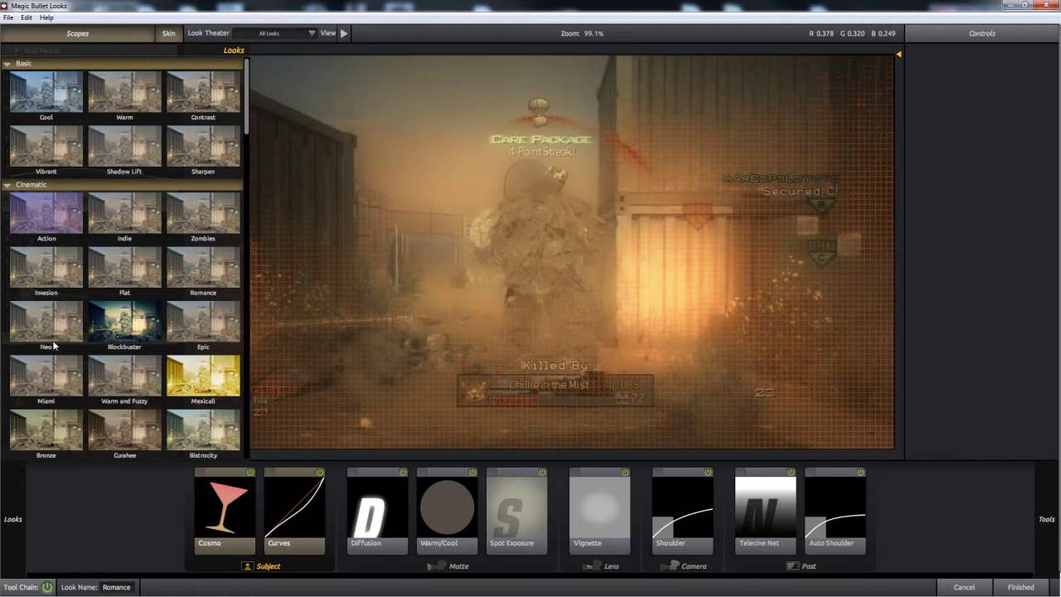
- Try the Buffalo, SultryTron and Unbloom look presets on the upper layer
scroll(52, 340, "down", 3)
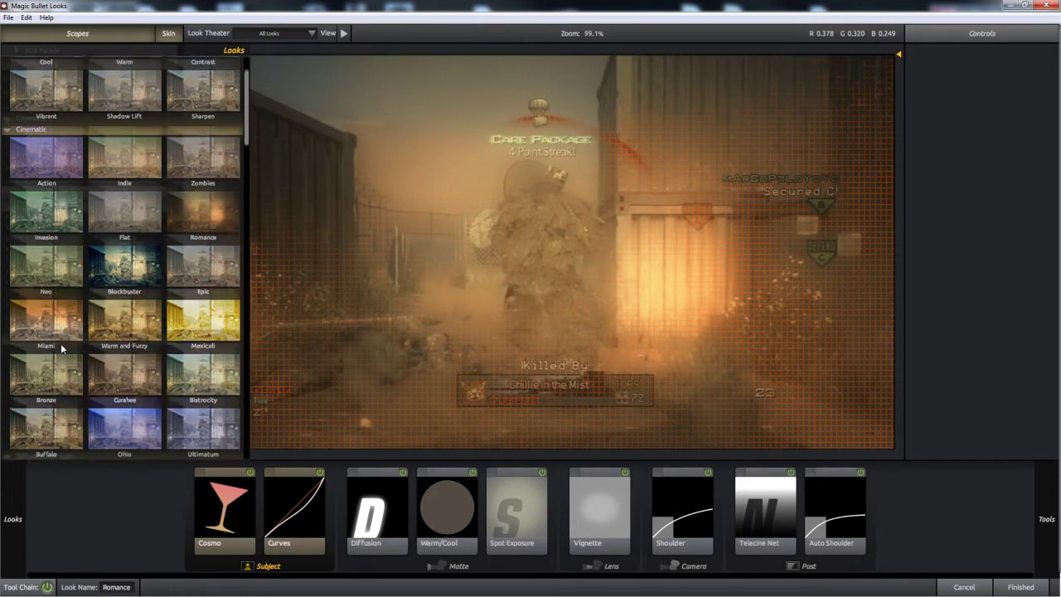
scroll(61, 343, "down", 4)
left_click(36, 267)
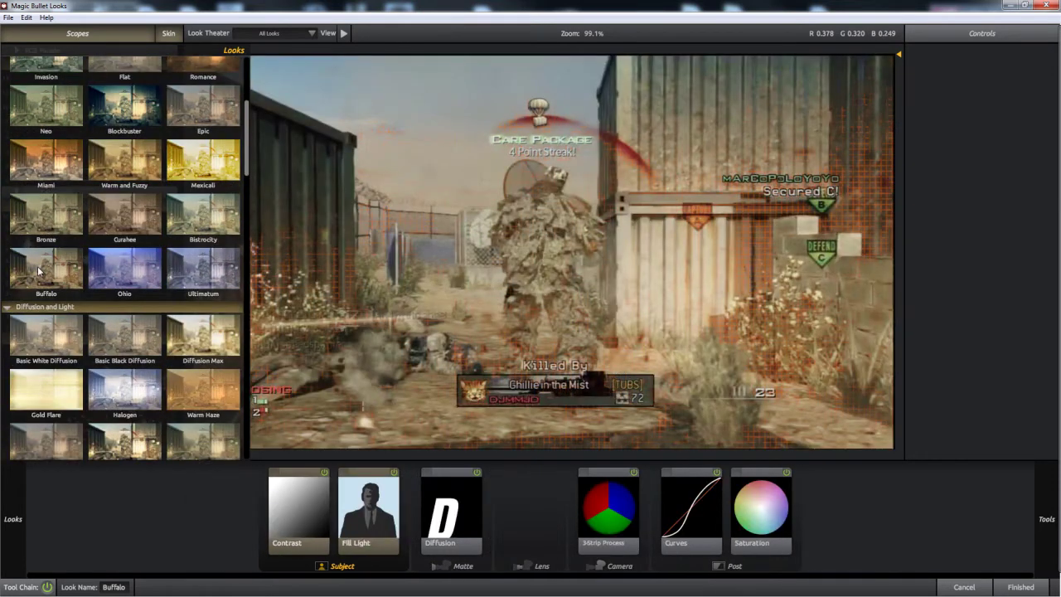
scroll(36, 279, "down", 1)
scroll(36, 279, "down", 3)
left_click(152, 321)
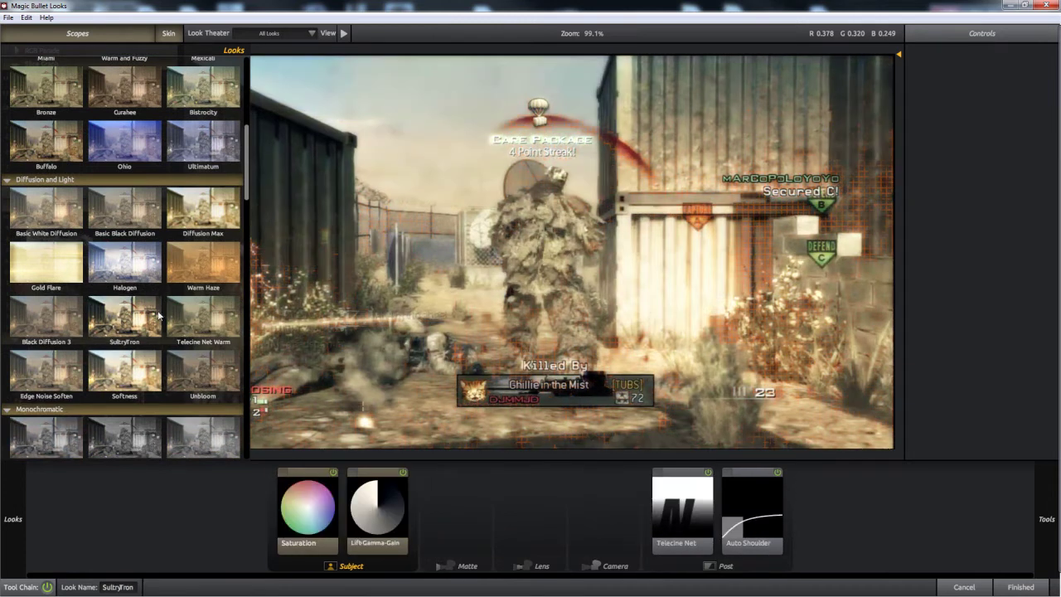
scroll(189, 349, "down", 1)
left_click(189, 350)
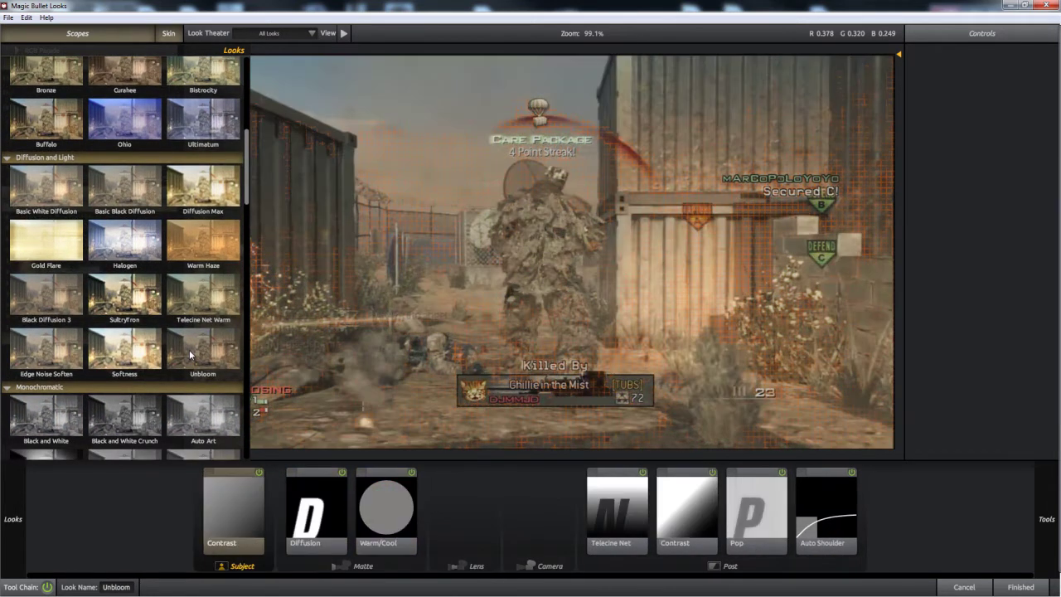
scroll(189, 350, "down", 1)
scroll(179, 348, "down", 3)
scroll(162, 340, "down", 3)
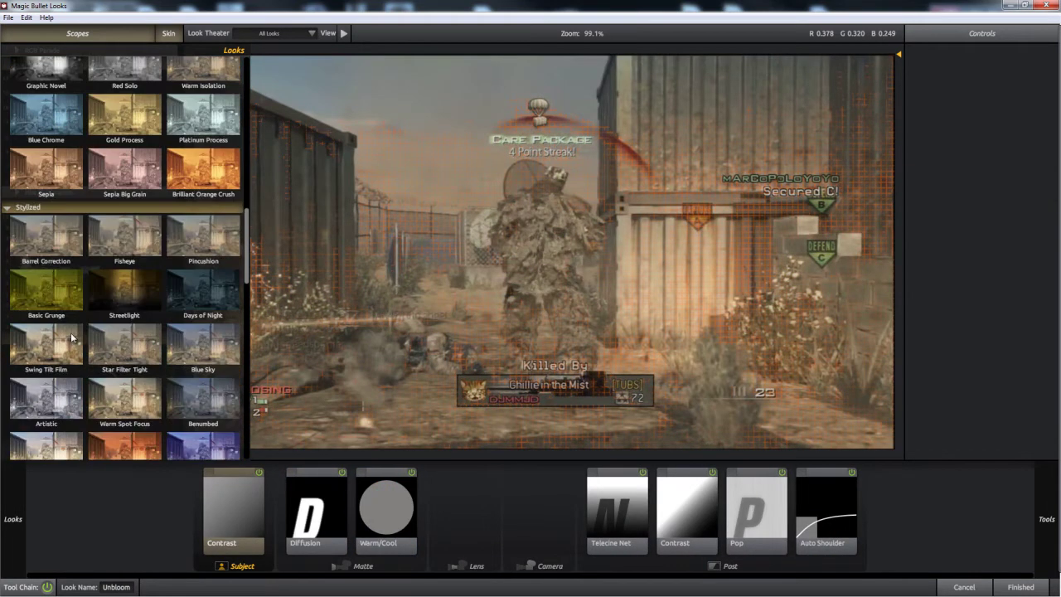
- Apply the Blue Sky look from the Stylized presets to the upper layer and finish editing the look
scroll(219, 326, "down", 1)
left_click(219, 326)
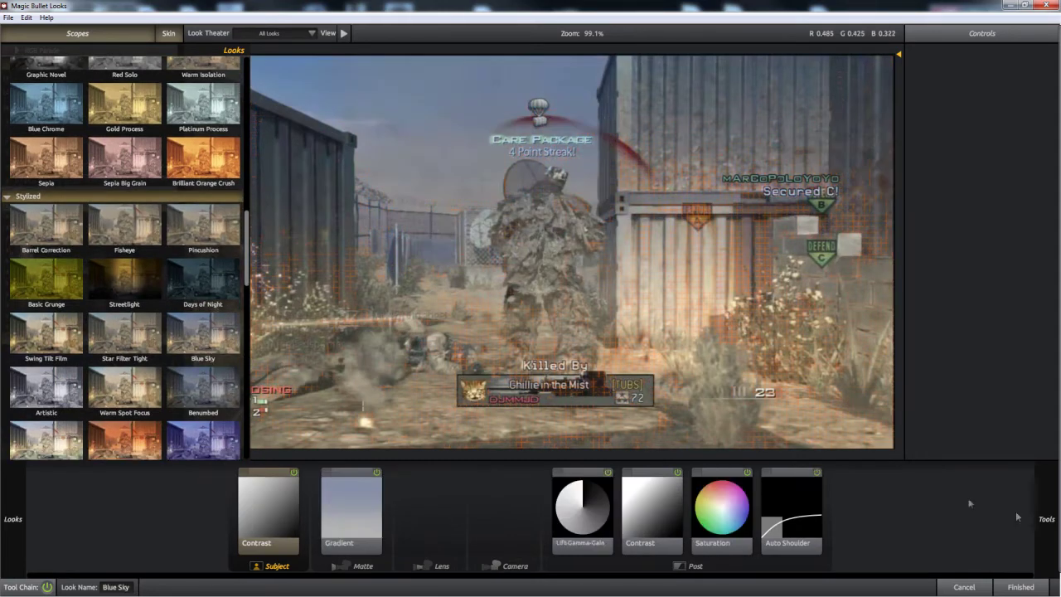
left_click(1020, 587)
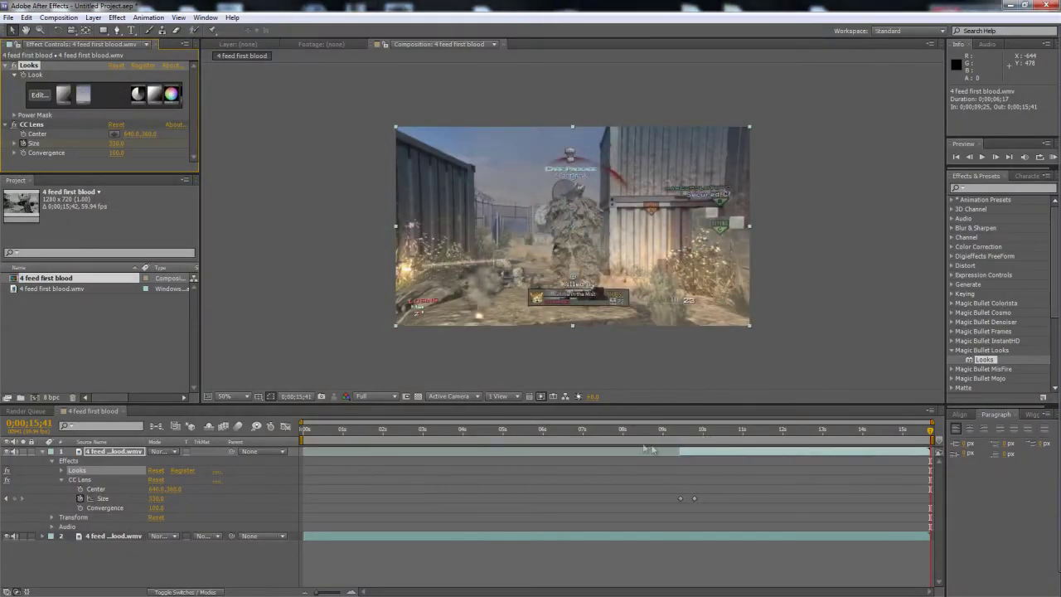
- Scrub between about 0;00;09;24 and 0;00;09;55 to examine the lens transition from the old look to Blue Sky
left_click_drag(929, 433, 683, 435)
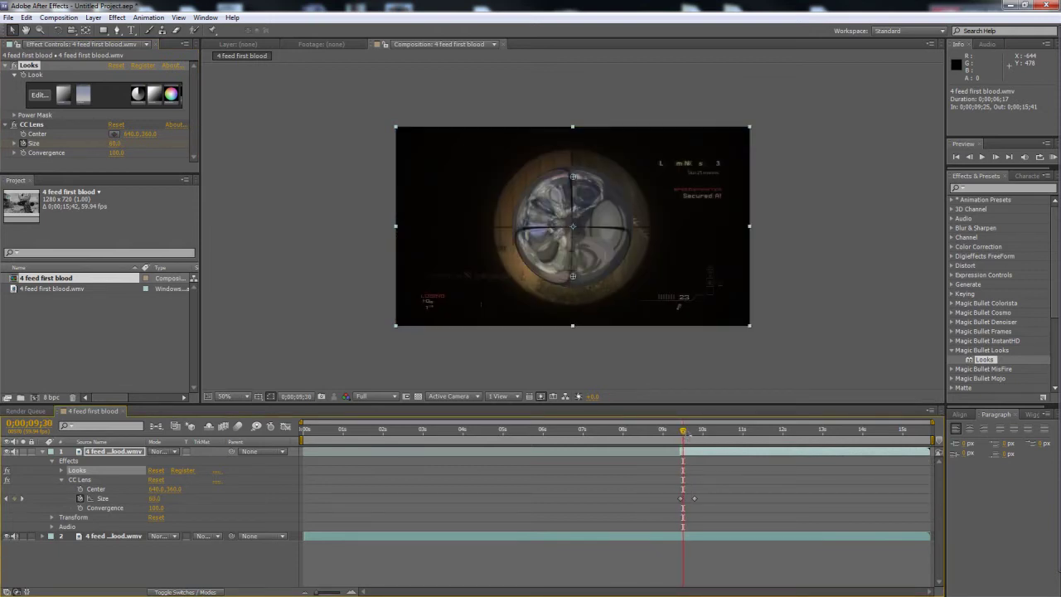
left_click_drag(688, 432, 702, 434)
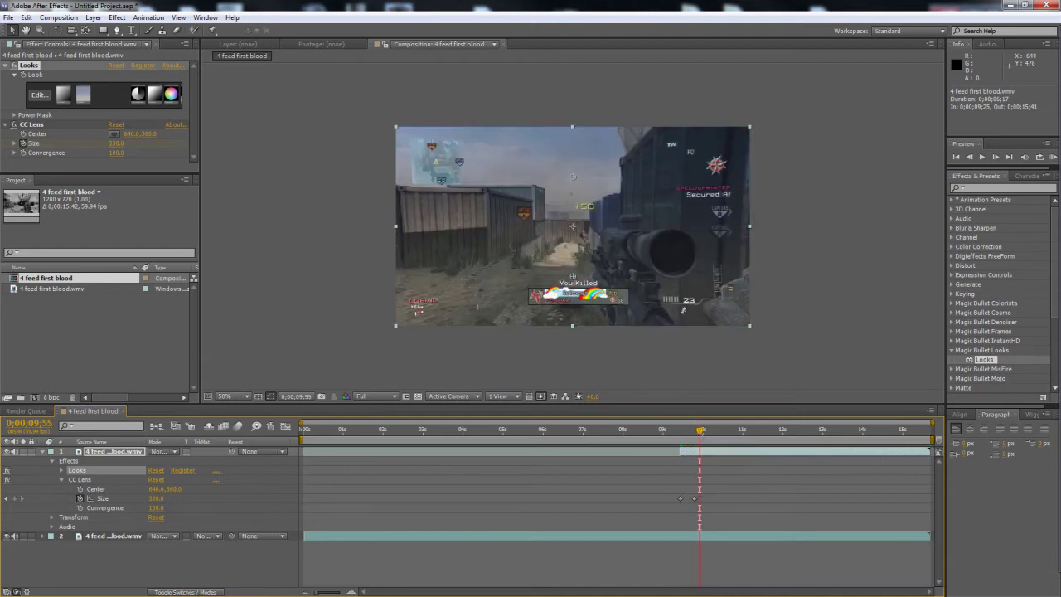
left_click_drag(701, 433, 676, 432)
left_click_drag(676, 432, 681, 432)
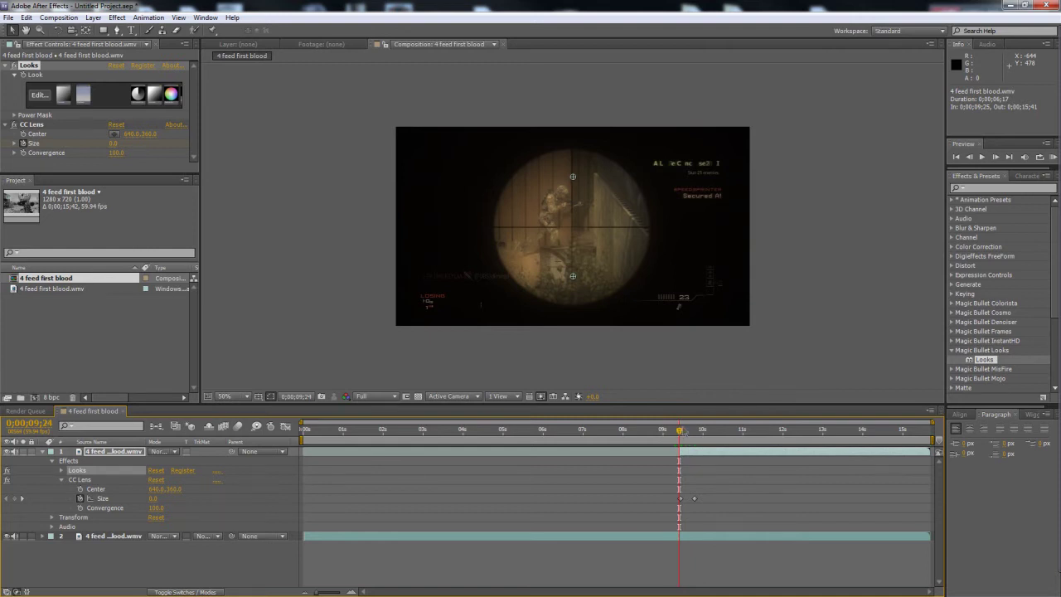
left_click(684, 433)
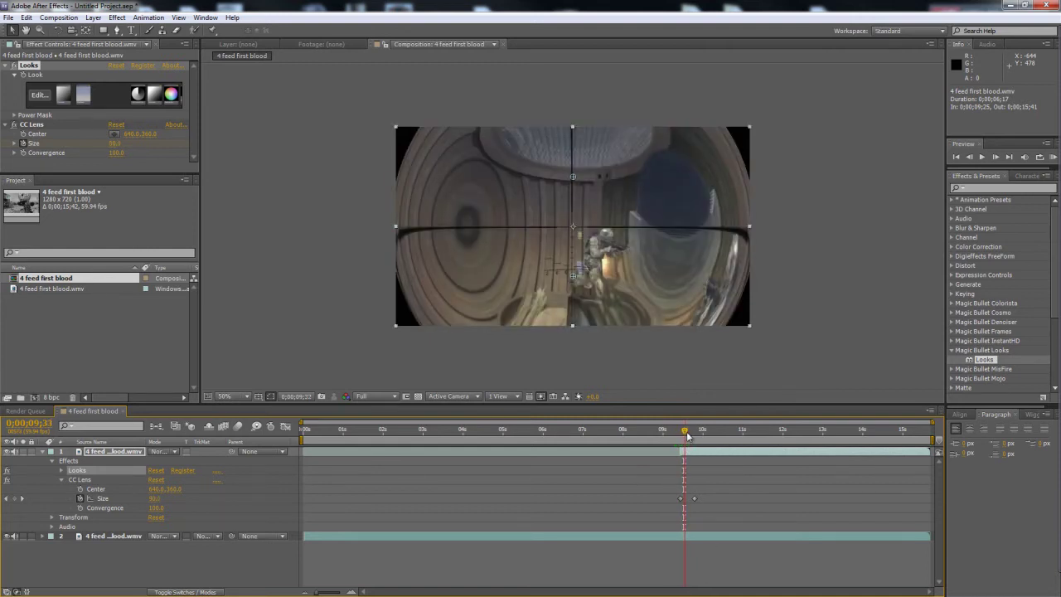
left_click_drag(686, 433, 688, 433)
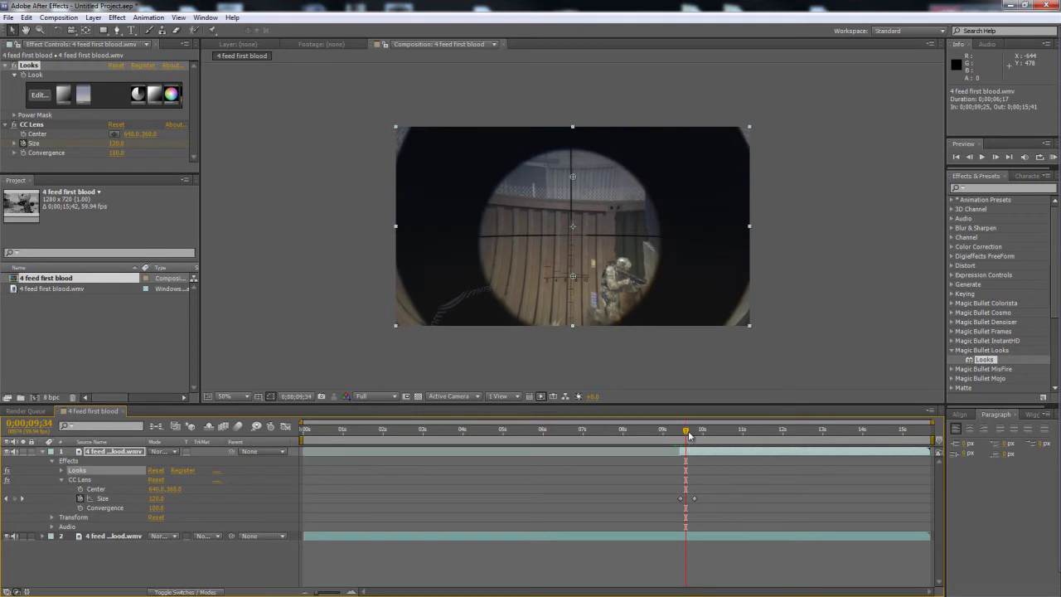
left_click_drag(688, 432, 687, 432)
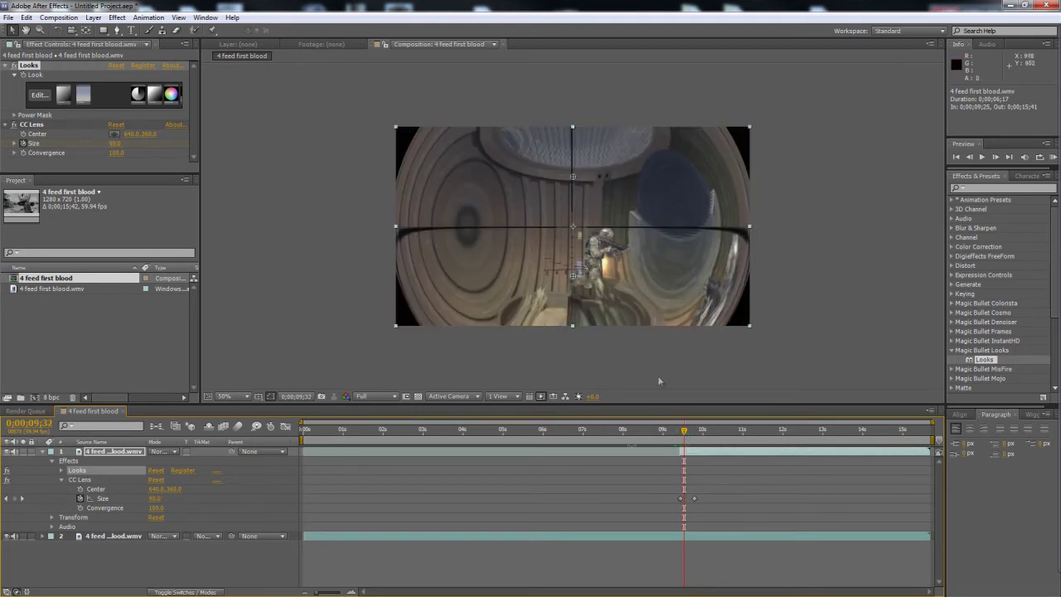
- Review the composition from about 4 seconds to 0;00;10;24, comparing the grading before and after the lens transition
left_click_drag(688, 433, 494, 446)
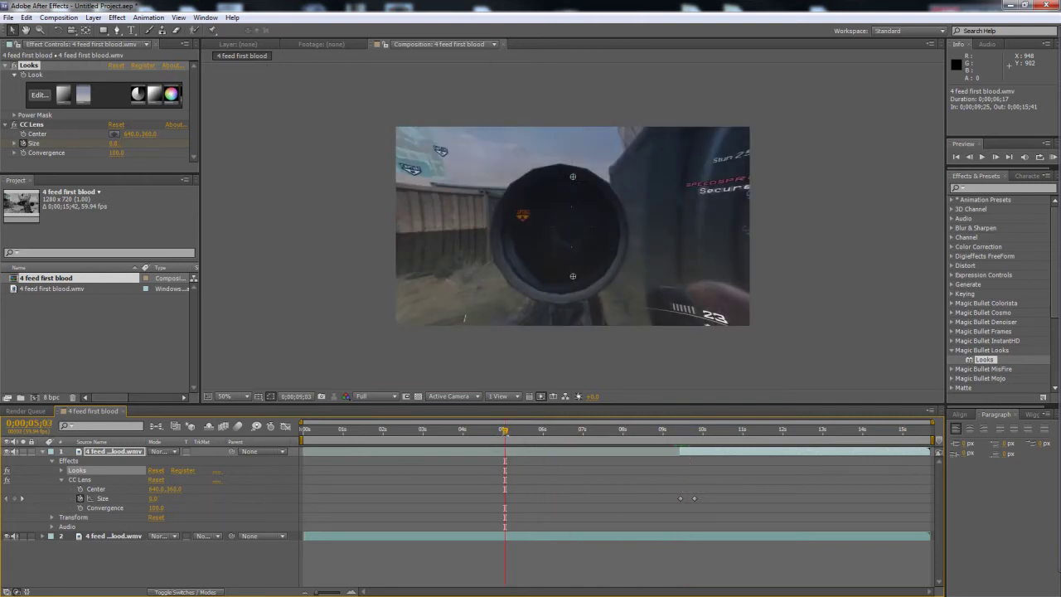
left_click_drag(504, 432, 437, 436)
left_click_drag(433, 433, 466, 435)
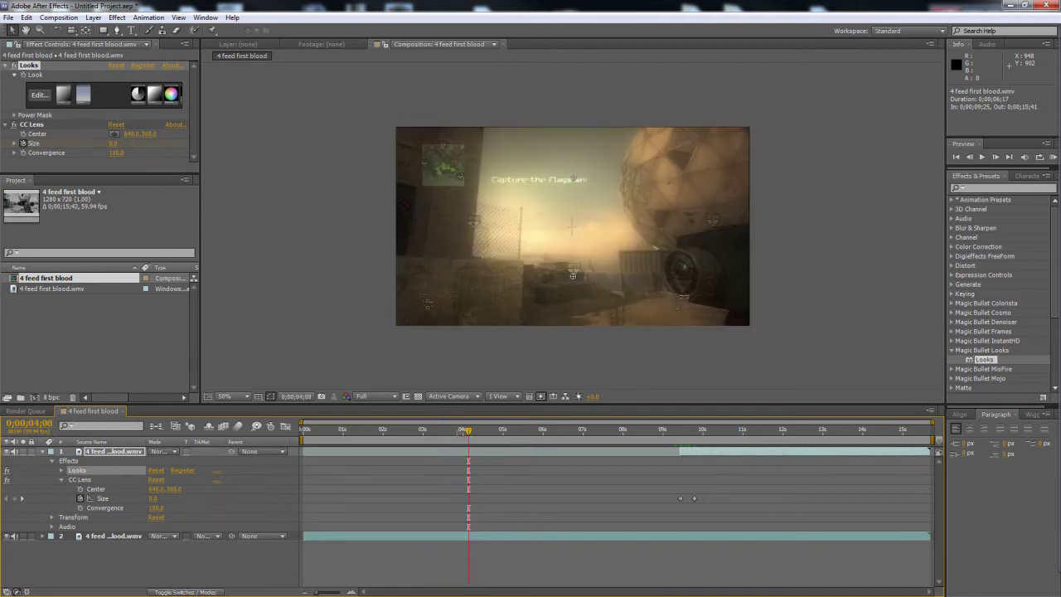
key("space")
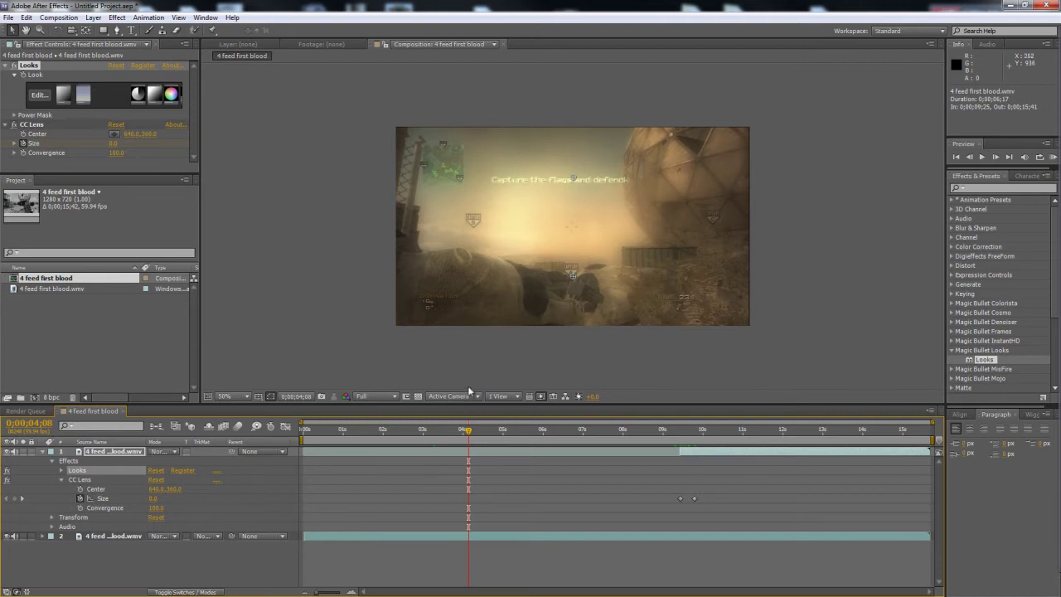
left_click_drag(473, 430, 572, 431)
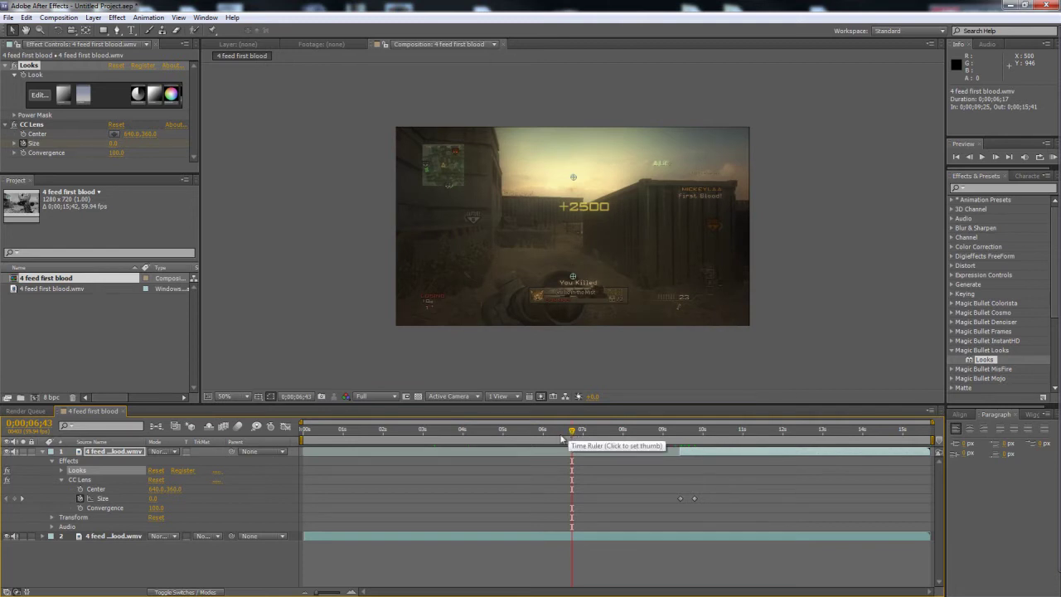
left_click_drag(571, 430, 663, 429)
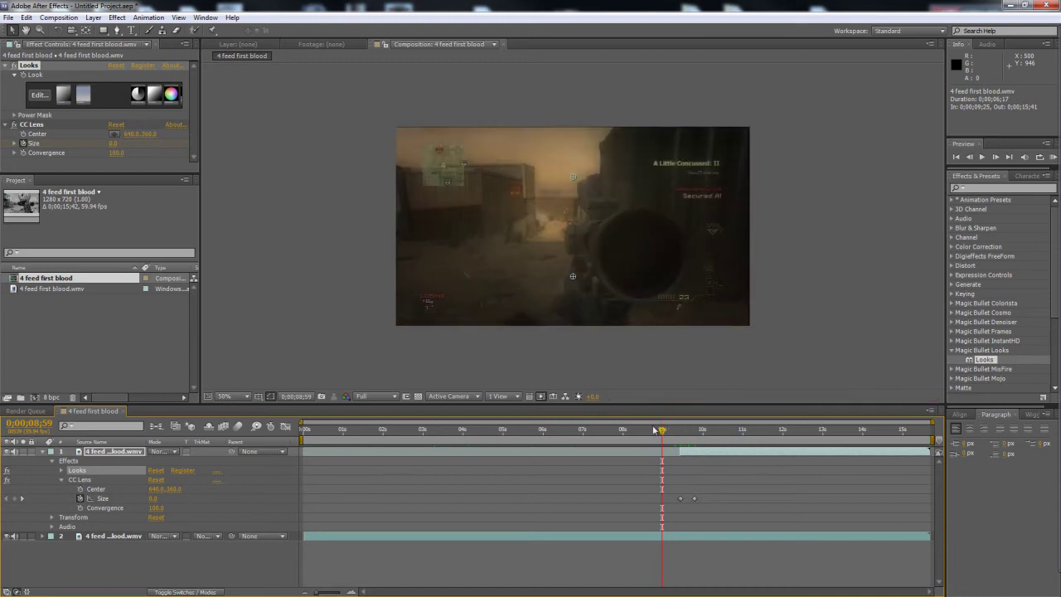
left_click(678, 430)
left_click(677, 432)
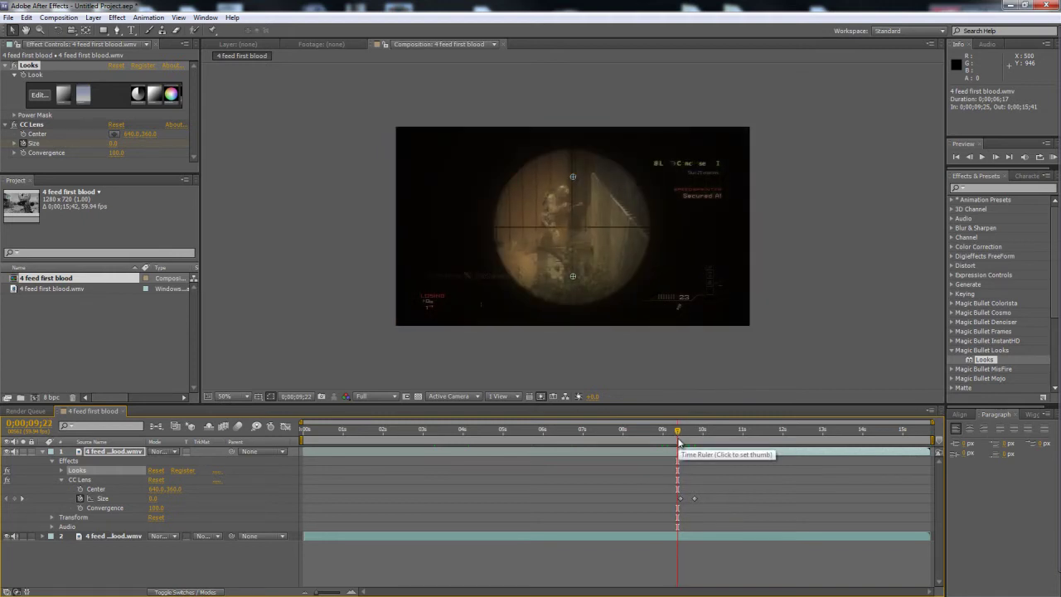
left_click(719, 440)
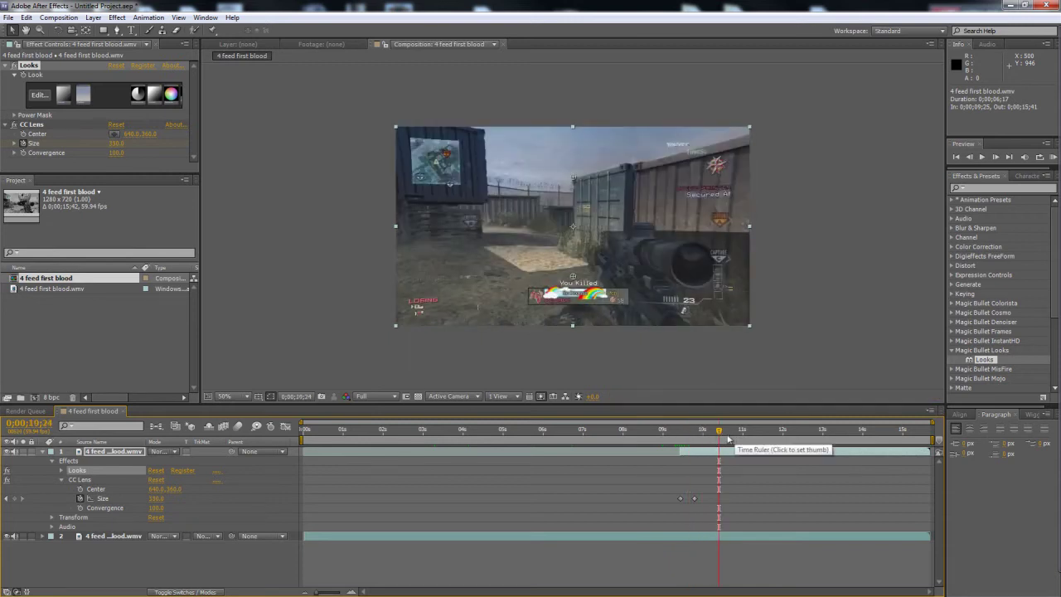
- Review the graded footage from 0;00;10;24 to 0;00;13;57 and inspect the frame close up
left_click(738, 439)
left_click(771, 439)
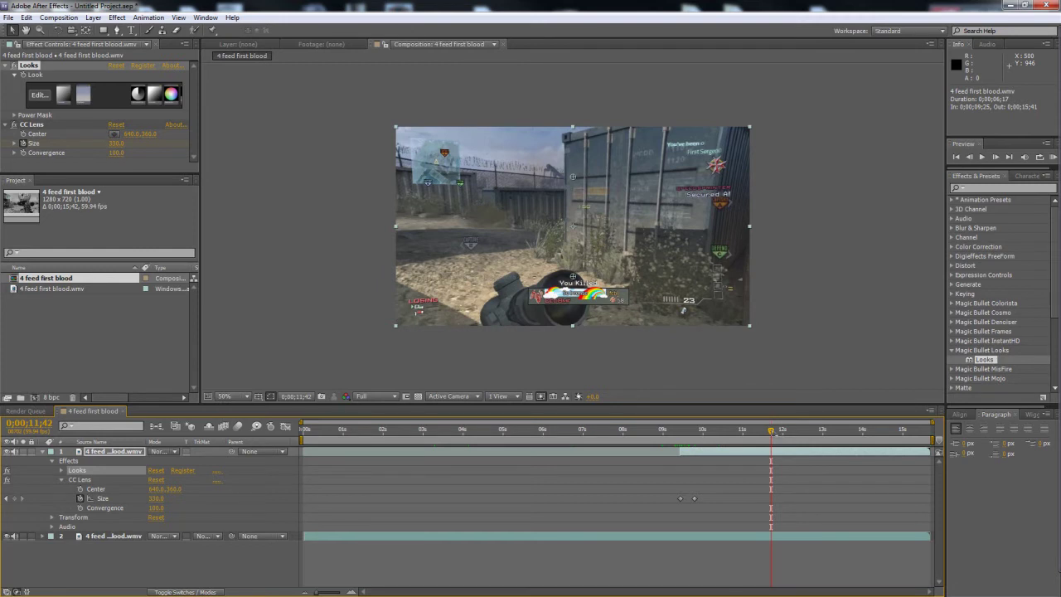
left_click(776, 439)
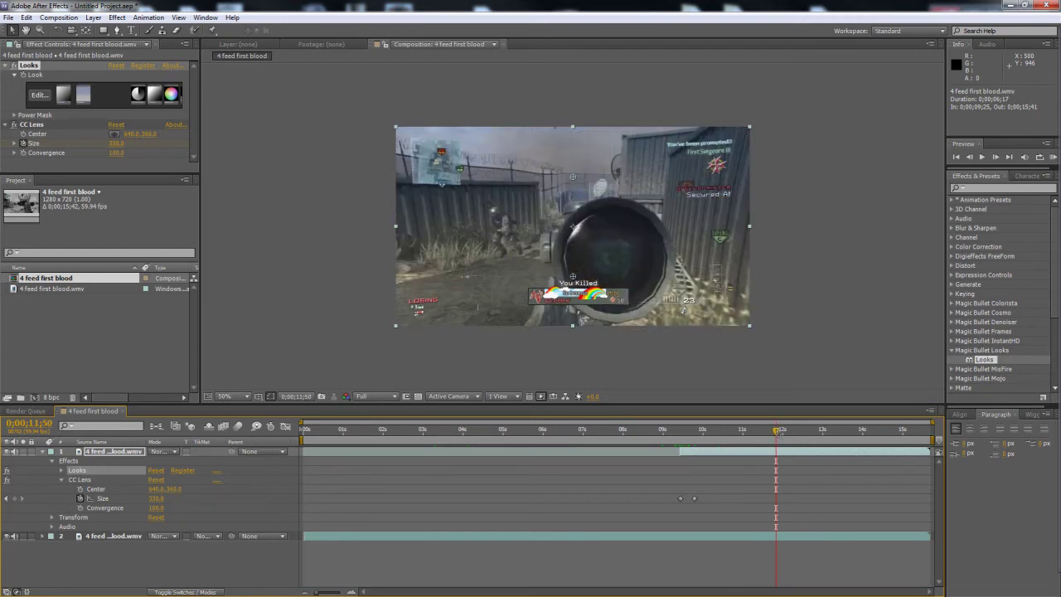
left_click_drag(777, 431, 805, 432)
left_click(835, 430)
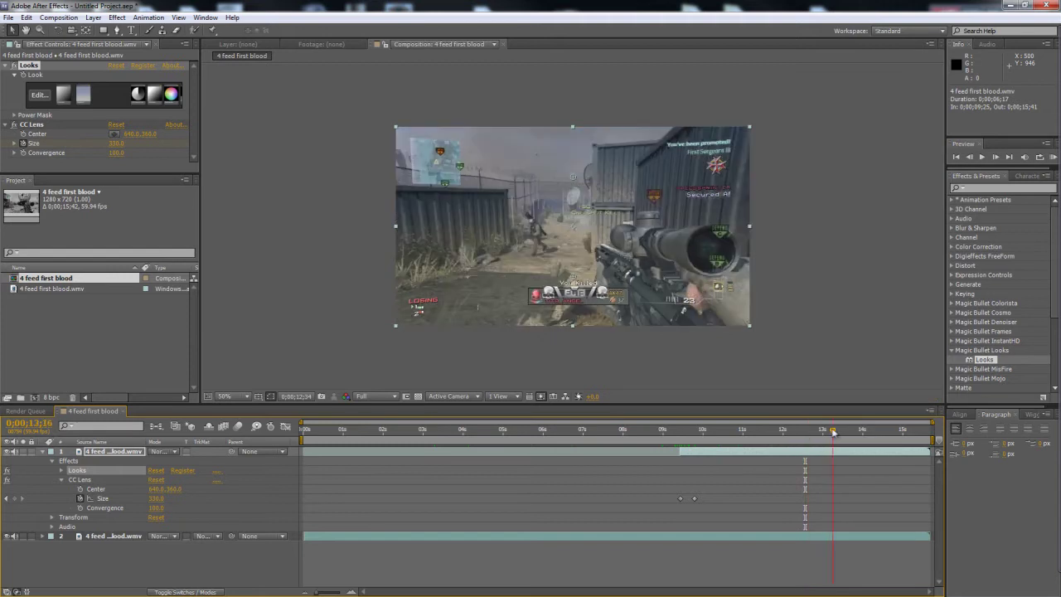
left_click_drag(836, 432, 861, 430)
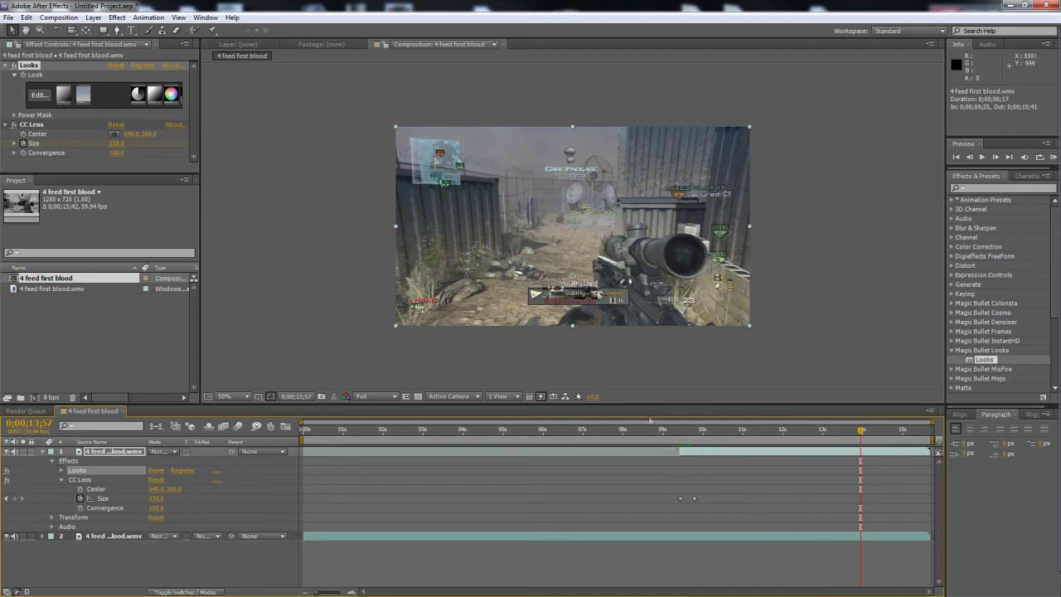
scroll(242, 239, "up", 1)
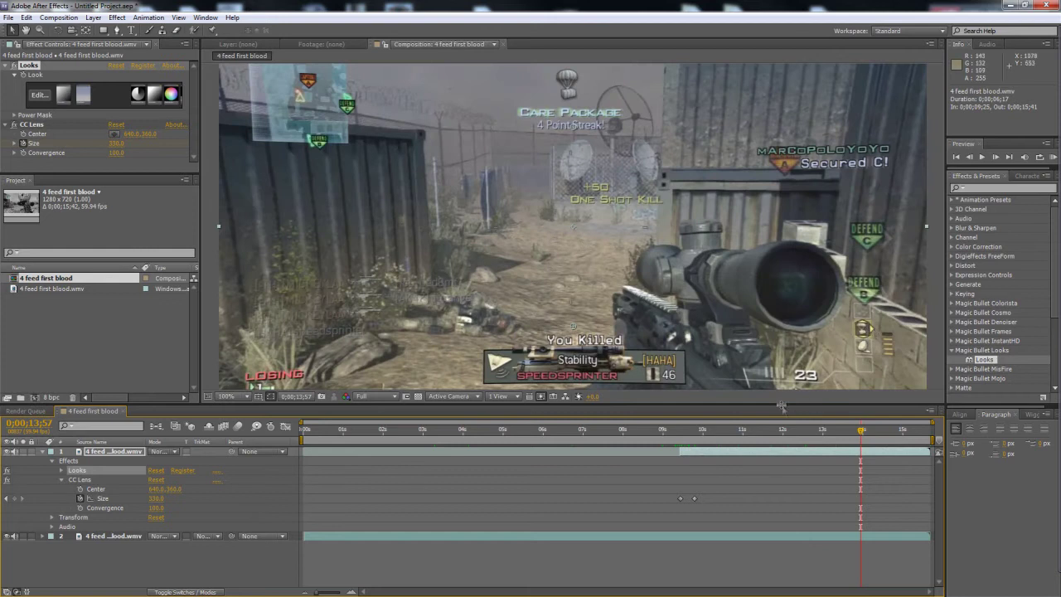
scroll(782, 407, "up", 1)
- Apply the Video Copilot Optical Flares effect to the upper layer at 0;00;13;57
scroll(953, 371, "down", 3)
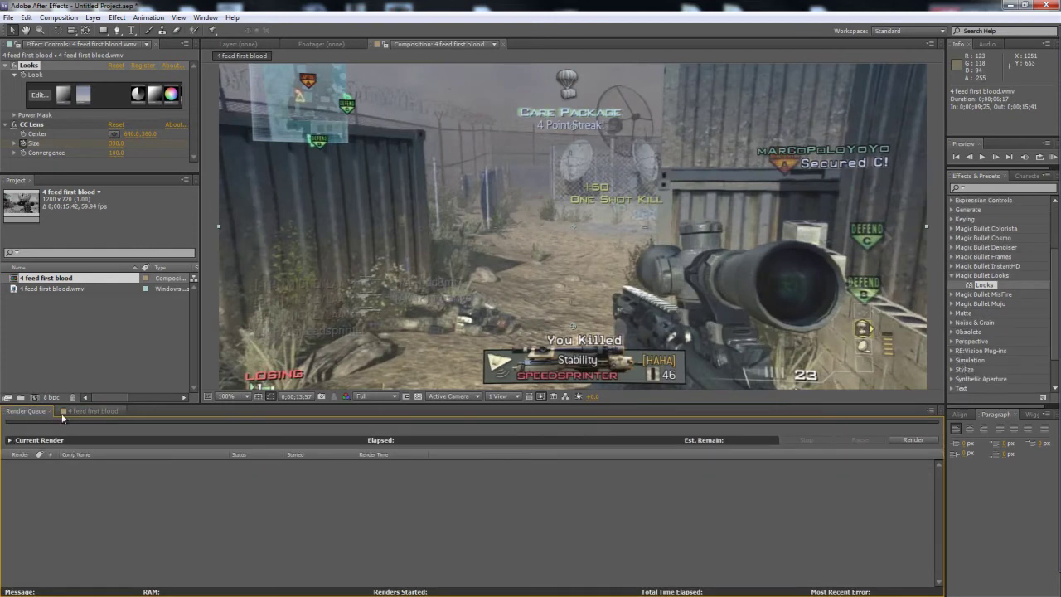
left_click(93, 410)
scroll(991, 338, "down", 3)
scroll(991, 338, "down", 3)
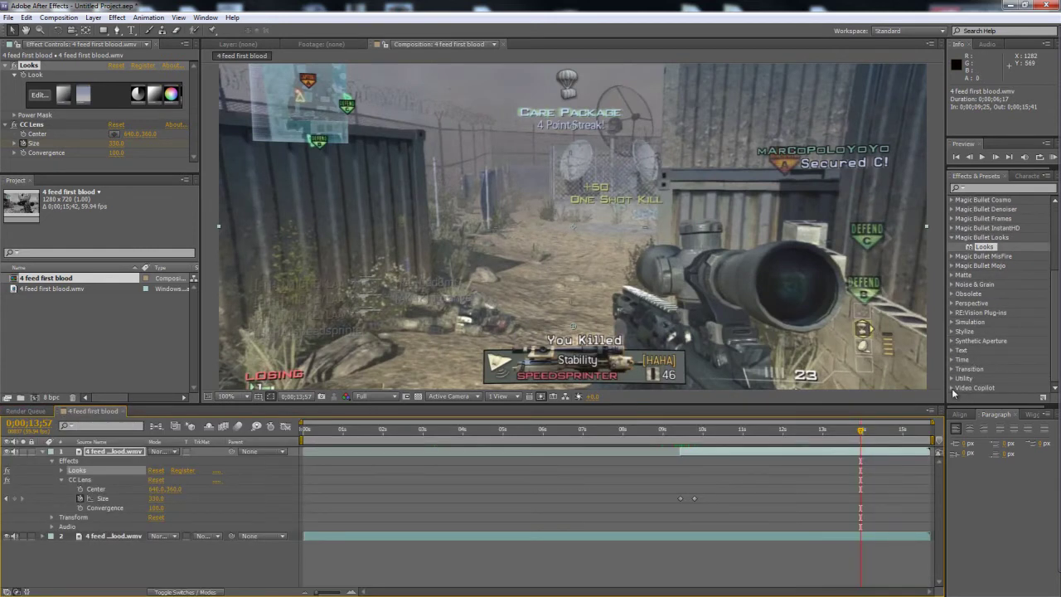
left_click_drag(978, 379, 691, 295)
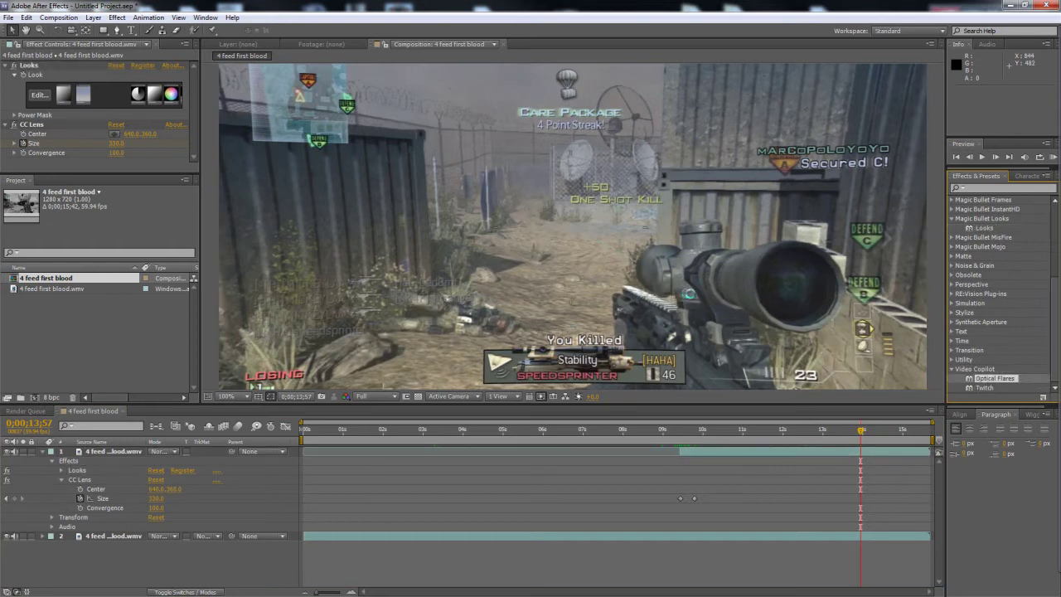
scroll(457, 238, "down", 1)
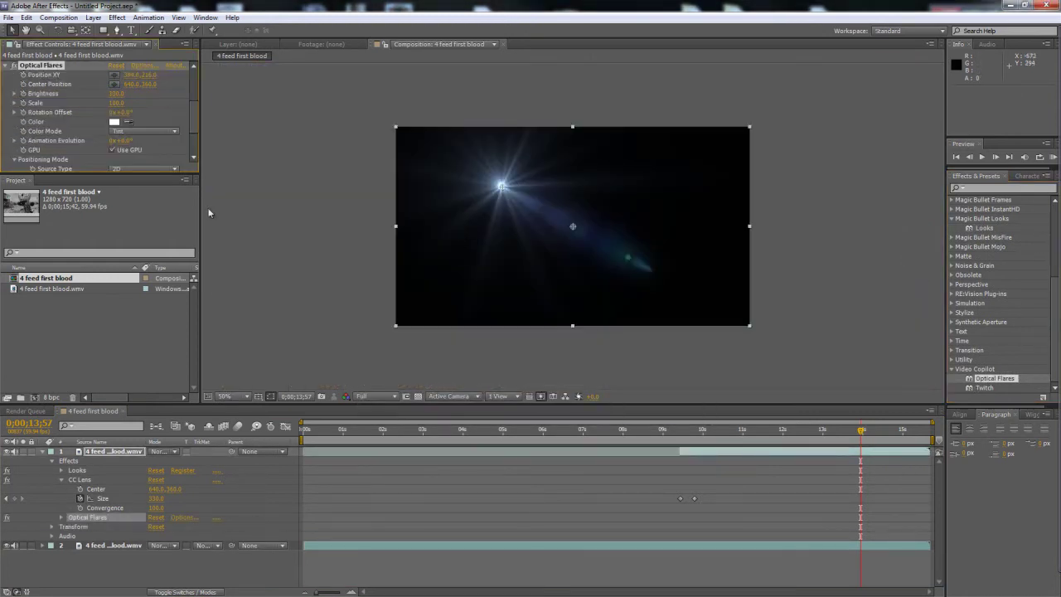
- Set the Optical Flares source type to 3D and its render mode to Over Original
scroll(135, 143, "down", 1)
left_click(136, 144)
left_click(137, 164)
scroll(116, 154, "down", 2)
left_click(112, 165)
left_click(60, 170)
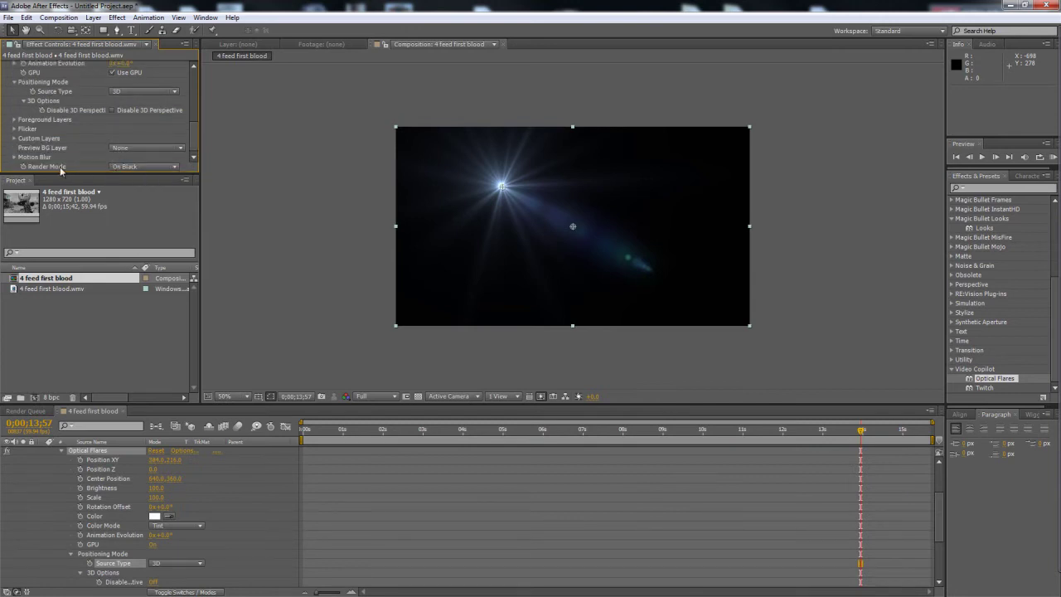
left_click(120, 166)
left_click(126, 204)
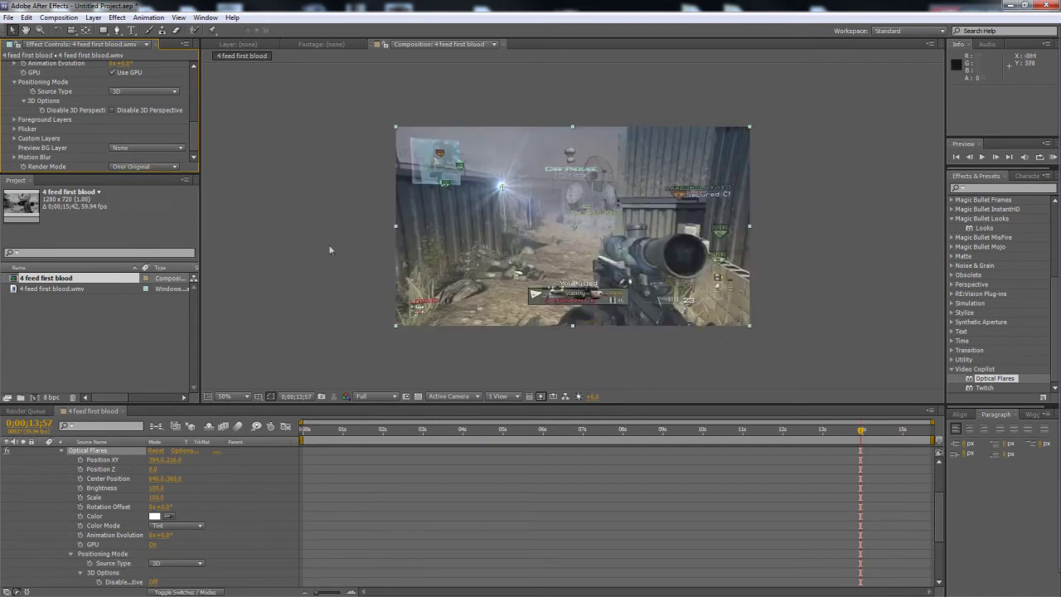
- Raise the Optical Flares brightness on the upper layer to about 490
scroll(234, 463, "up", 3)
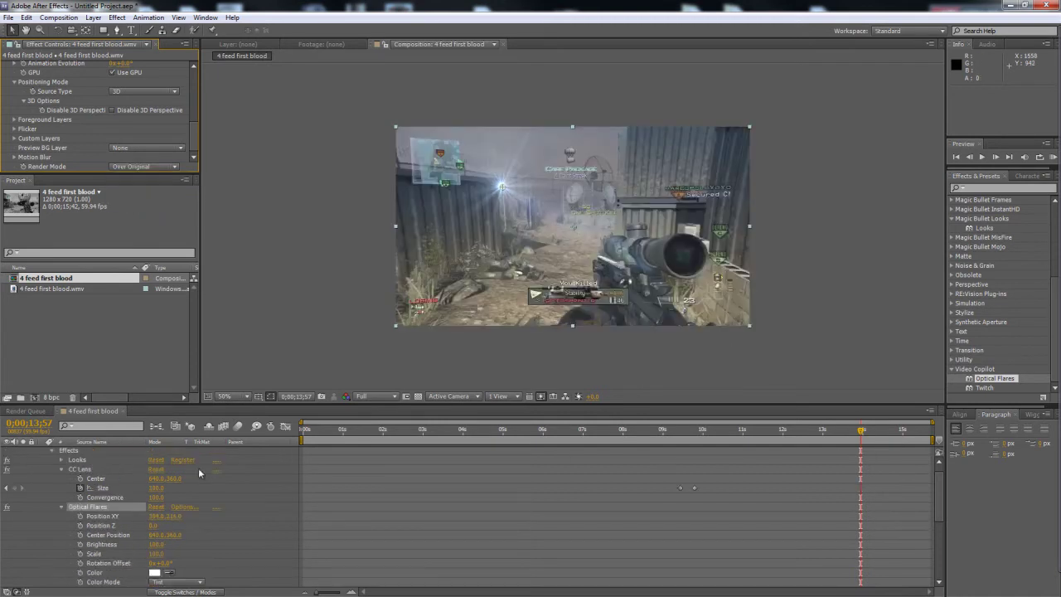
scroll(119, 480, "up", 1)
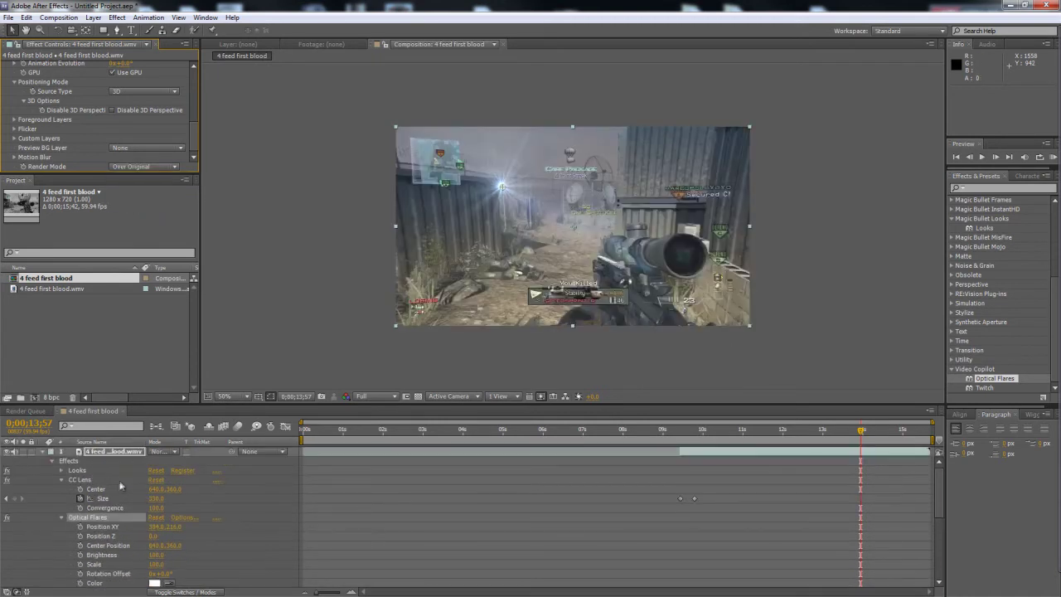
left_click(61, 480)
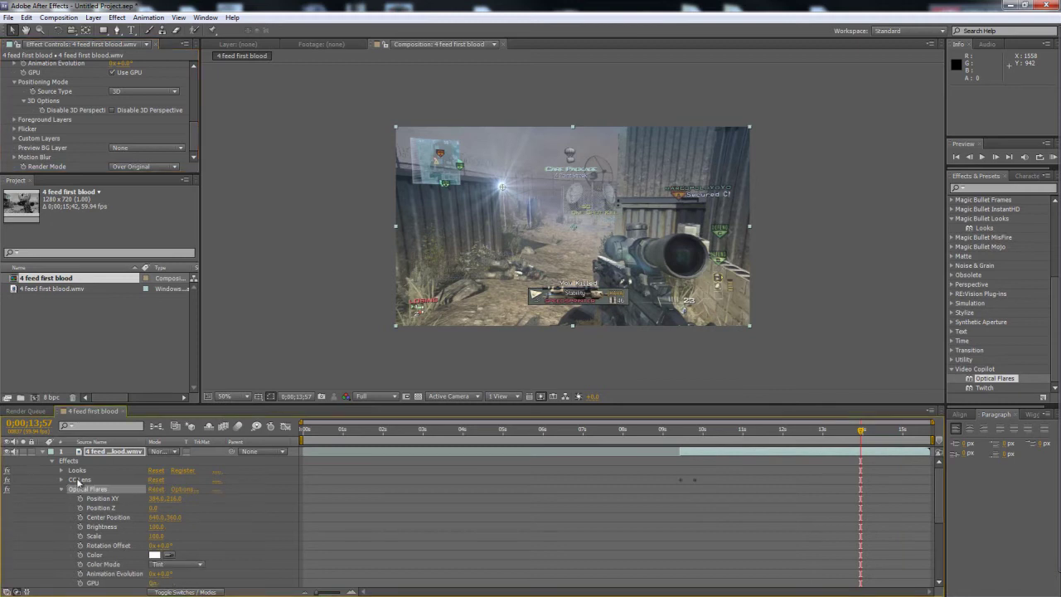
scroll(484, 343, "down", 5)
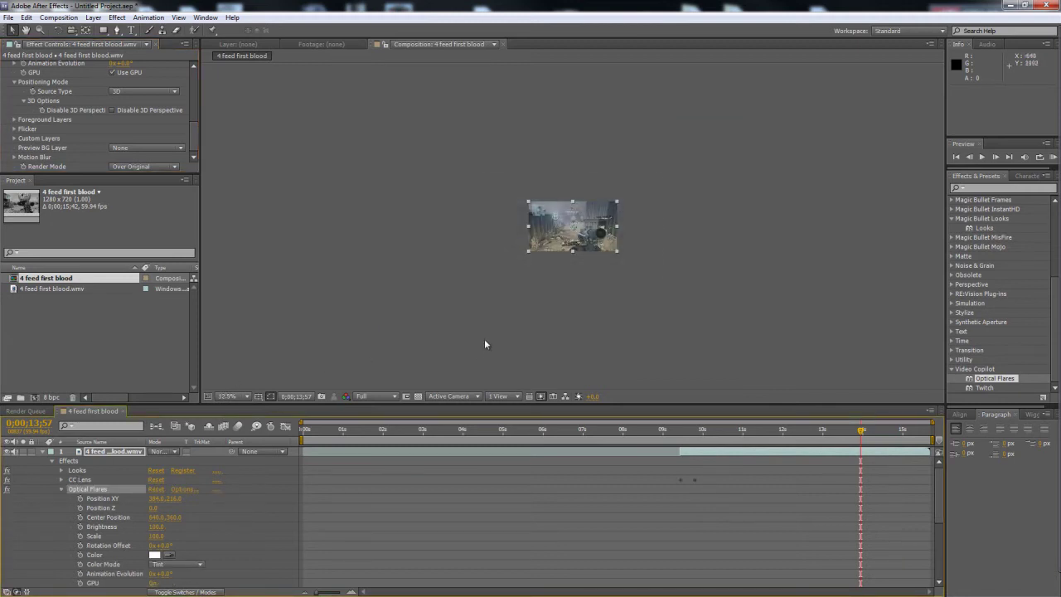
scroll(485, 338, "up", 3)
scroll(91, 92, "up", 5)
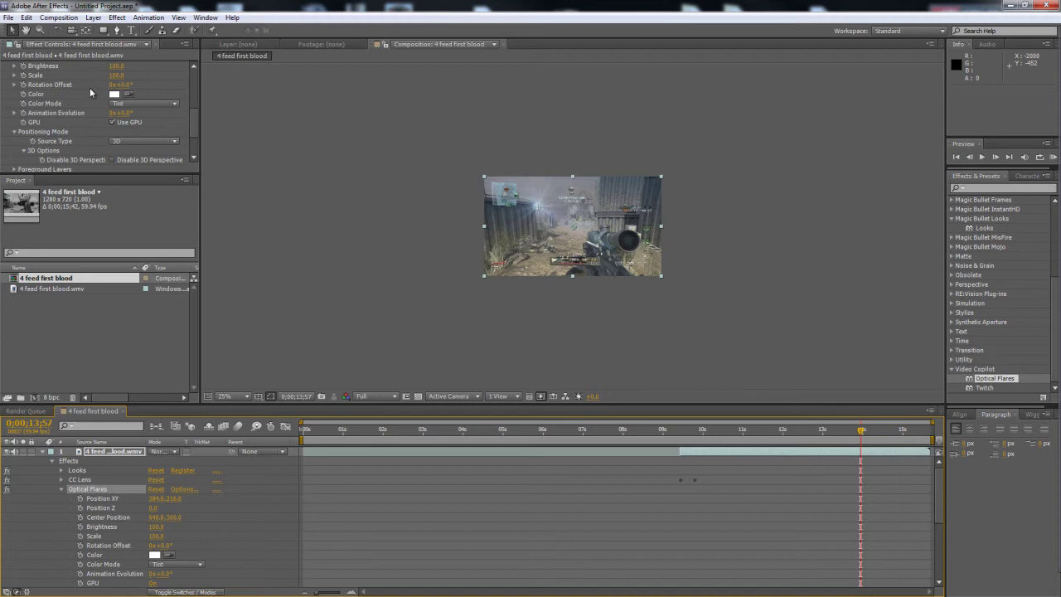
left_click_drag(119, 118, 134, 116)
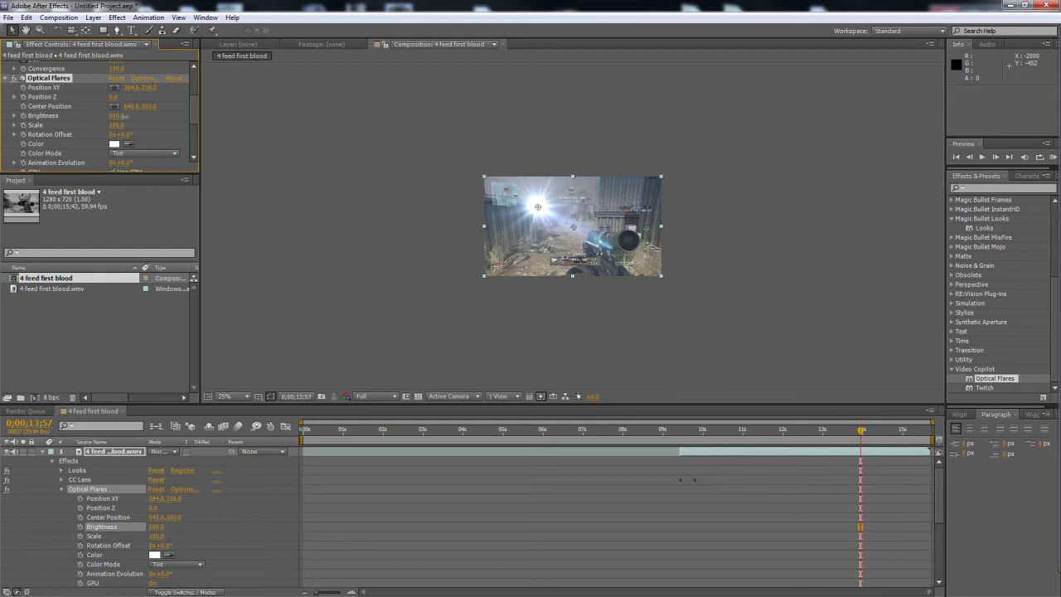
- Move the flare's light source outside the frame, up and to the left, at about -892, -332
left_click_drag(544, 211, 395, 112)
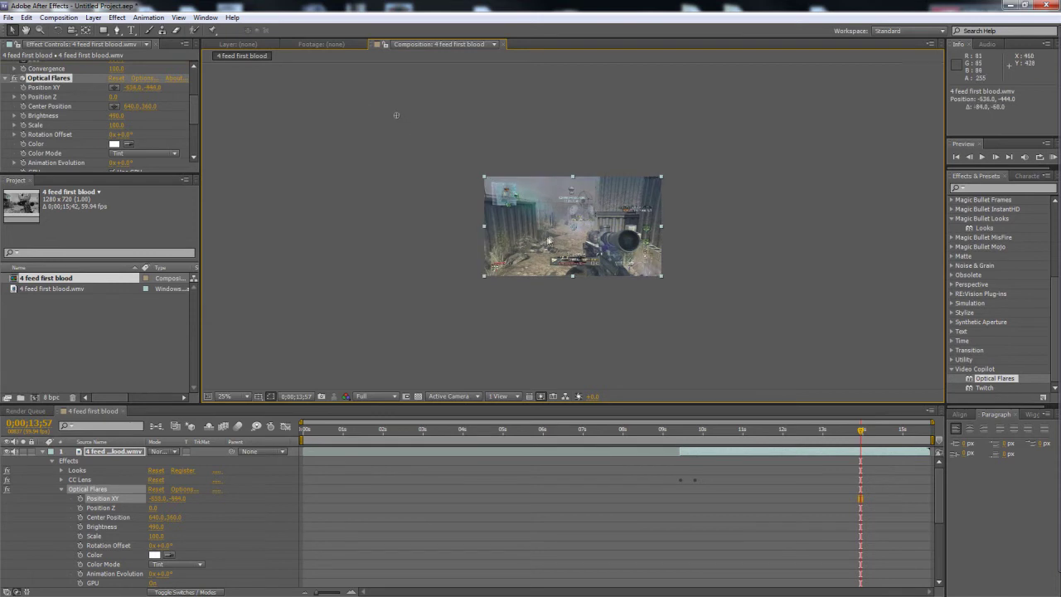
scroll(547, 240, "up", 1)
scroll(378, 126, "down", 2)
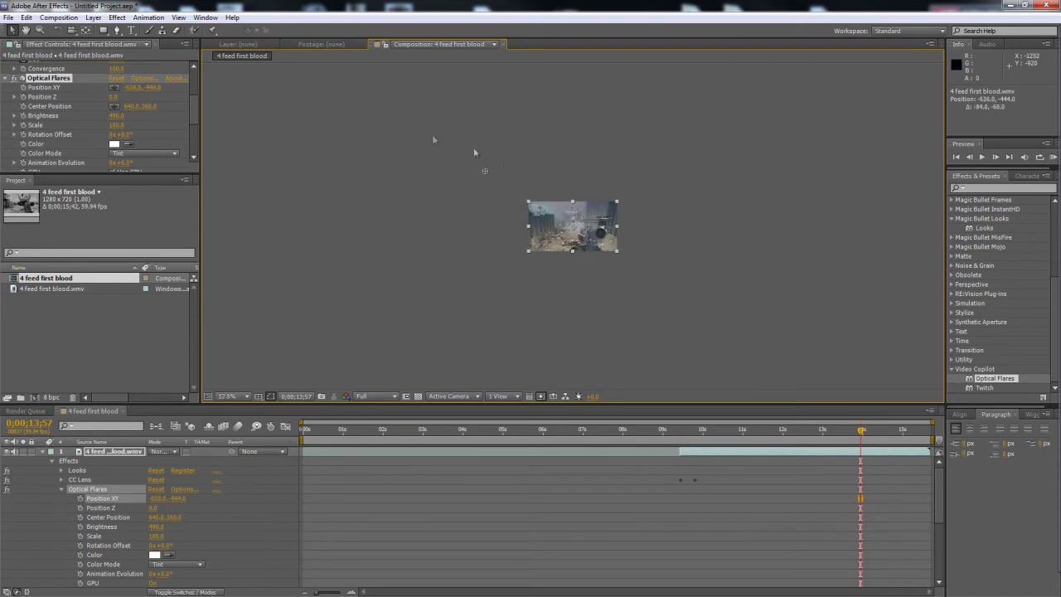
left_click_drag(486, 173, 419, 239)
- Animate the flare's Position XY with a keyframe at 0;00;09;25 and one at 0;00;15;40, where the source moves to about -636, -980
left_click_drag(861, 431, 681, 443)
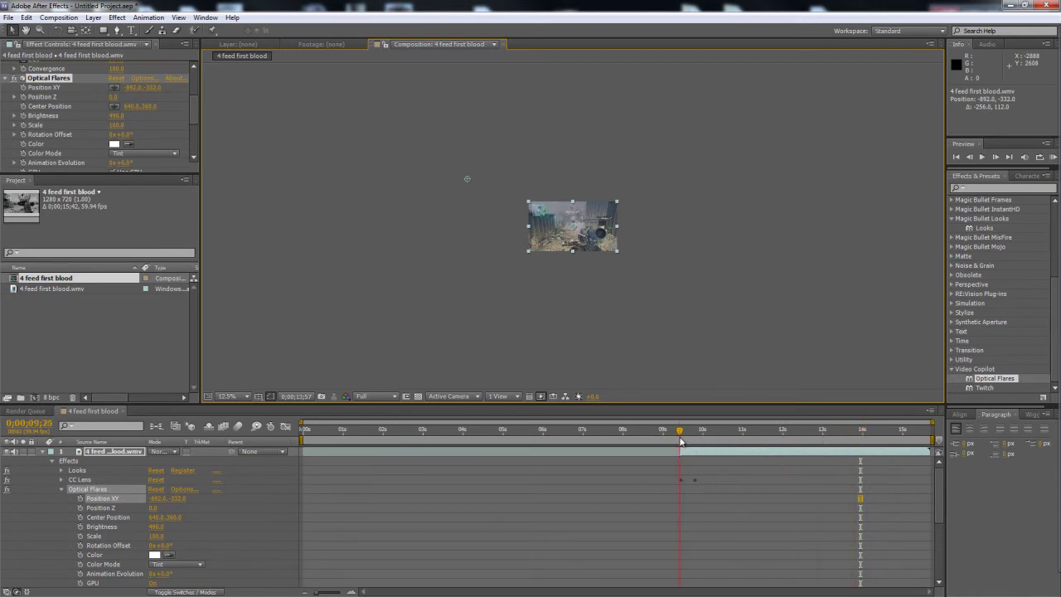
left_click(79, 498)
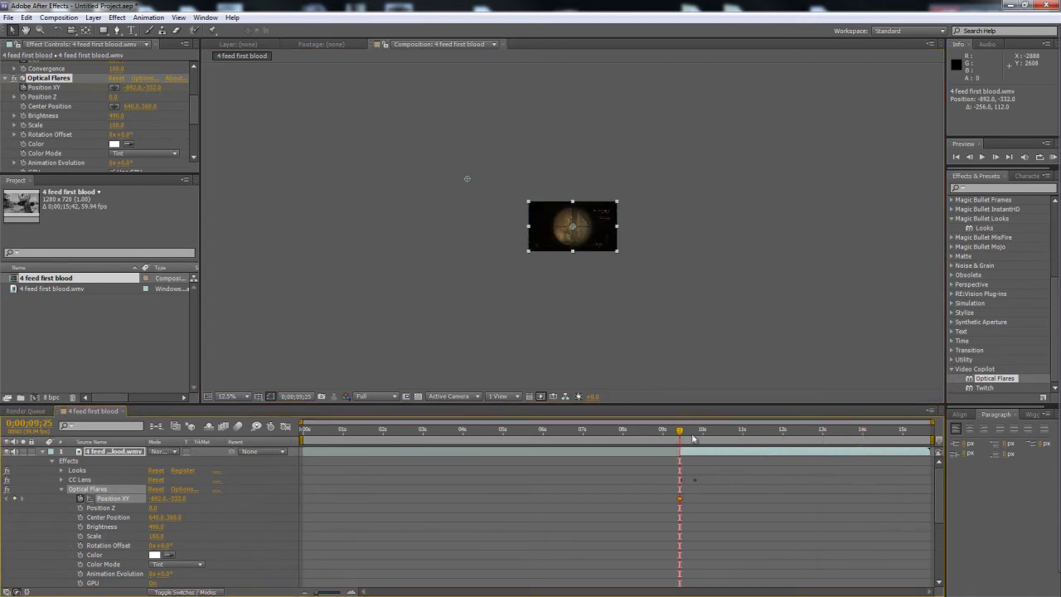
left_click_drag(688, 434, 933, 455)
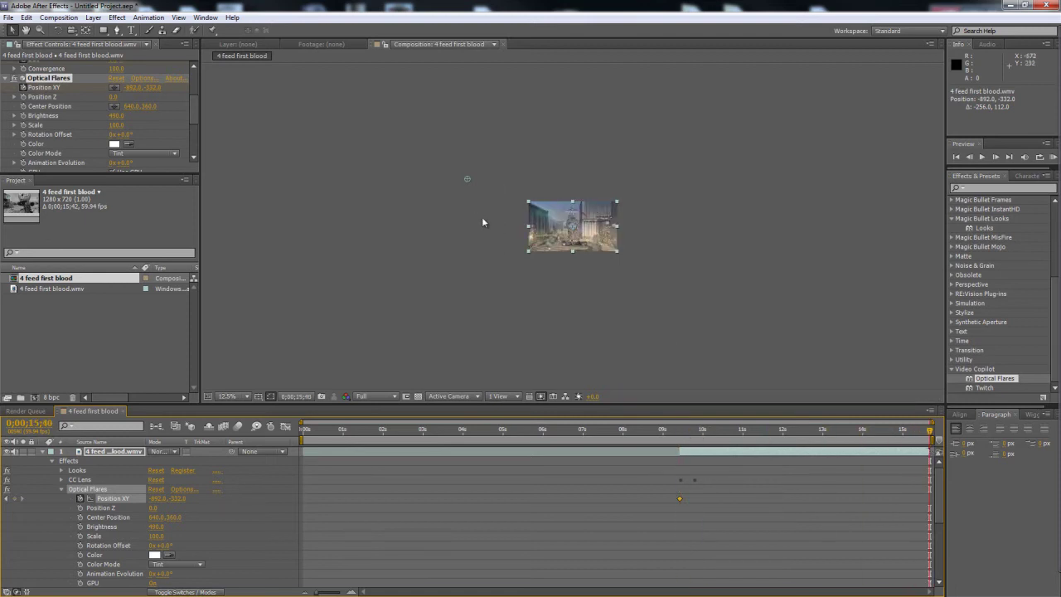
left_click_drag(467, 179, 482, 131)
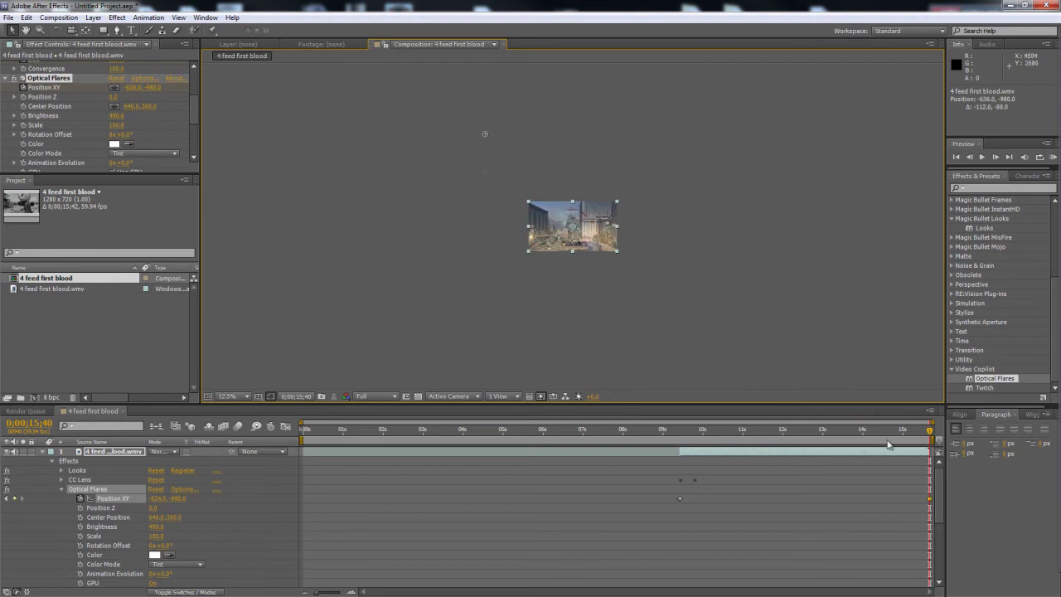
left_click_drag(928, 431, 744, 431)
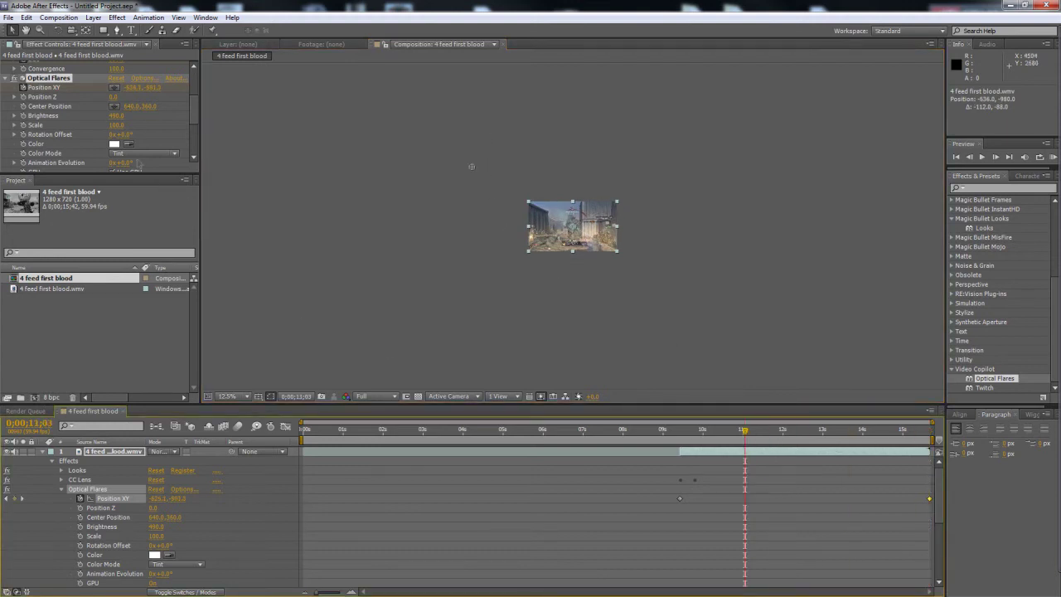
- Set the flare's flicker speed to 21, increase its flicker amount and raise the random seed
scroll(145, 143, "down", 5)
scroll(146, 142, "up", 3)
scroll(44, 121, "up", 2)
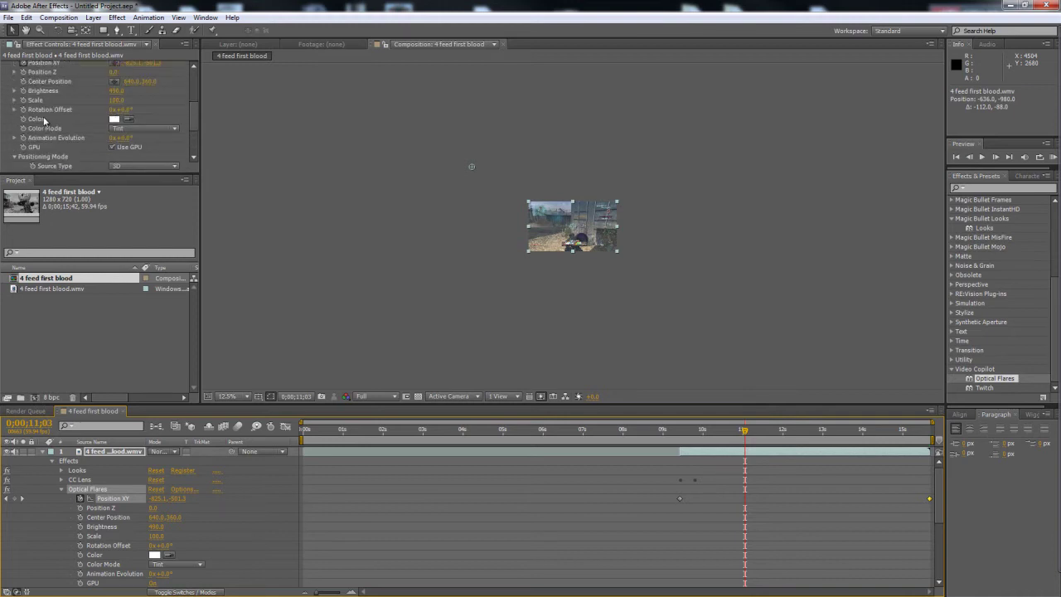
scroll(44, 121, "down", 3)
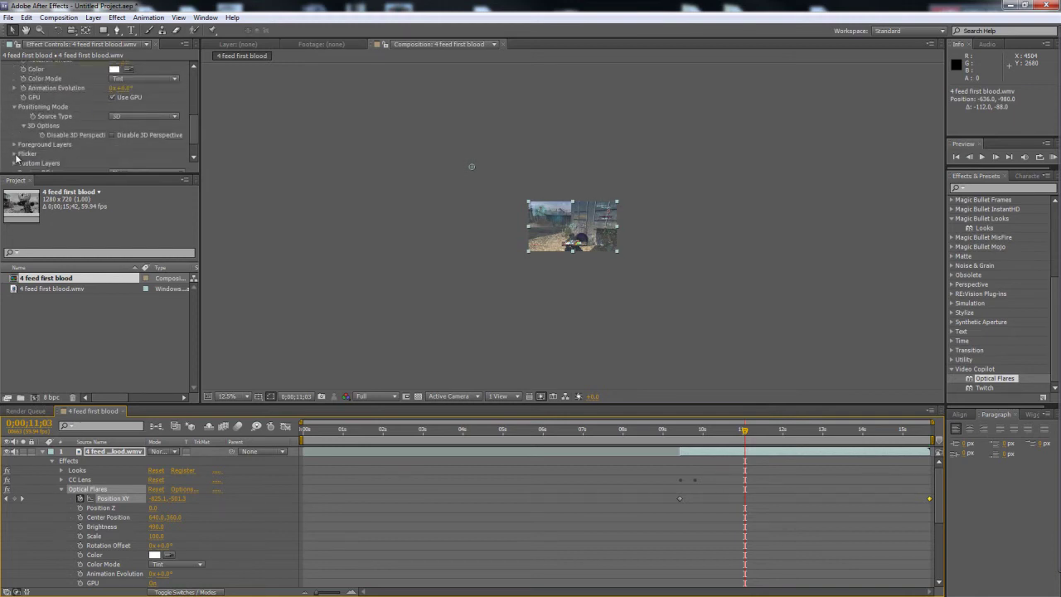
left_click(14, 154)
scroll(141, 156, "down", 2)
left_click_drag(112, 148, 125, 149)
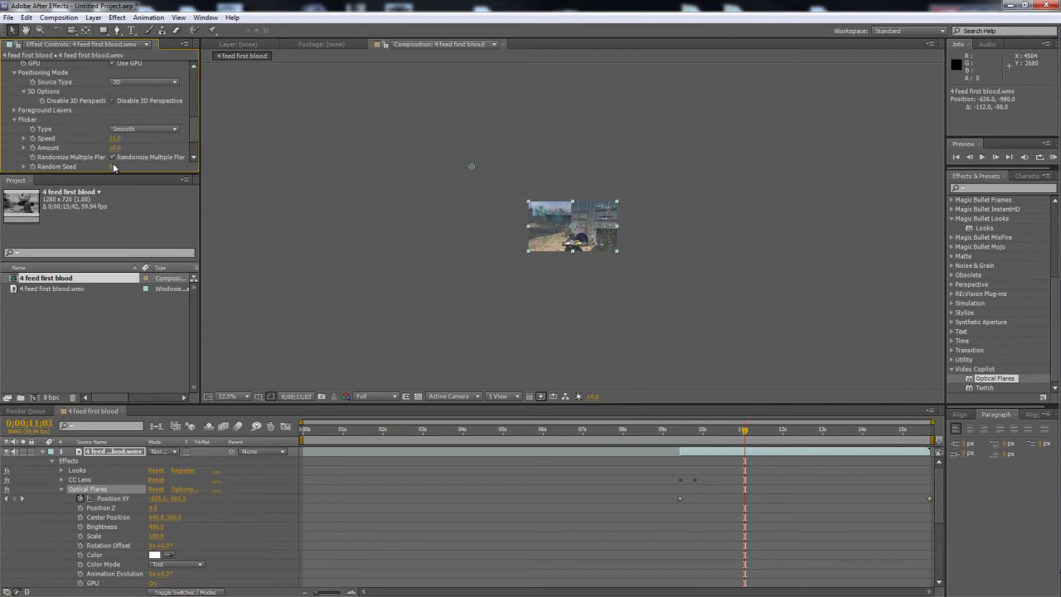
left_click(114, 167)
left_click(113, 167)
left_click(130, 172)
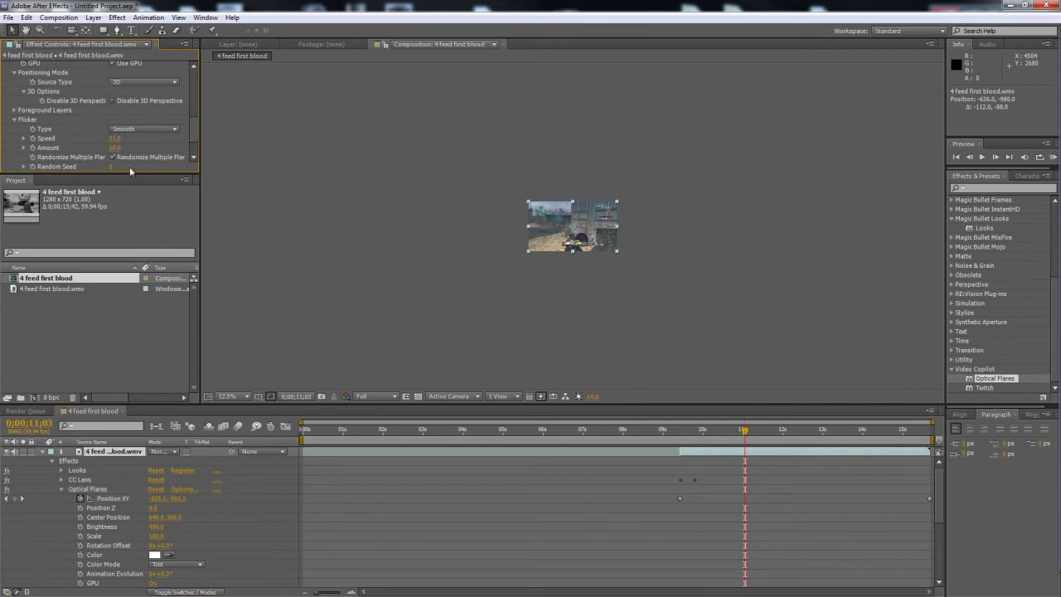
mouse_move(115, 170)
left_mouse_down()
mouse_move(166, 170)
mouse_move(113, 169)
left_mouse_up()
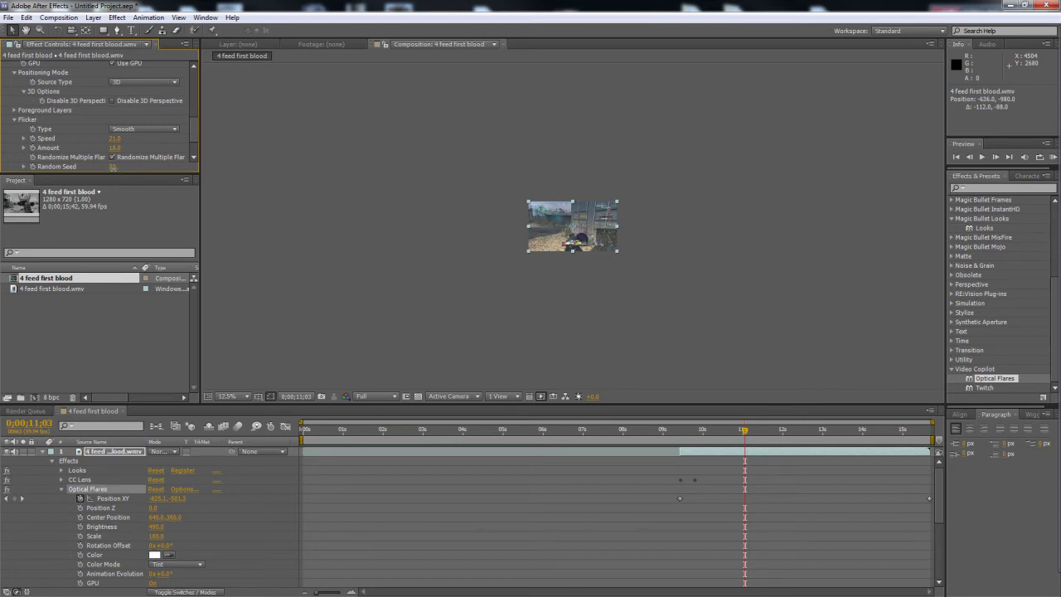
- Examine the moving flare over the footage between about 0;00;10;46 and 0;00;11;44, and collapse the Optical Flares properties
scroll(632, 269, "up", 2)
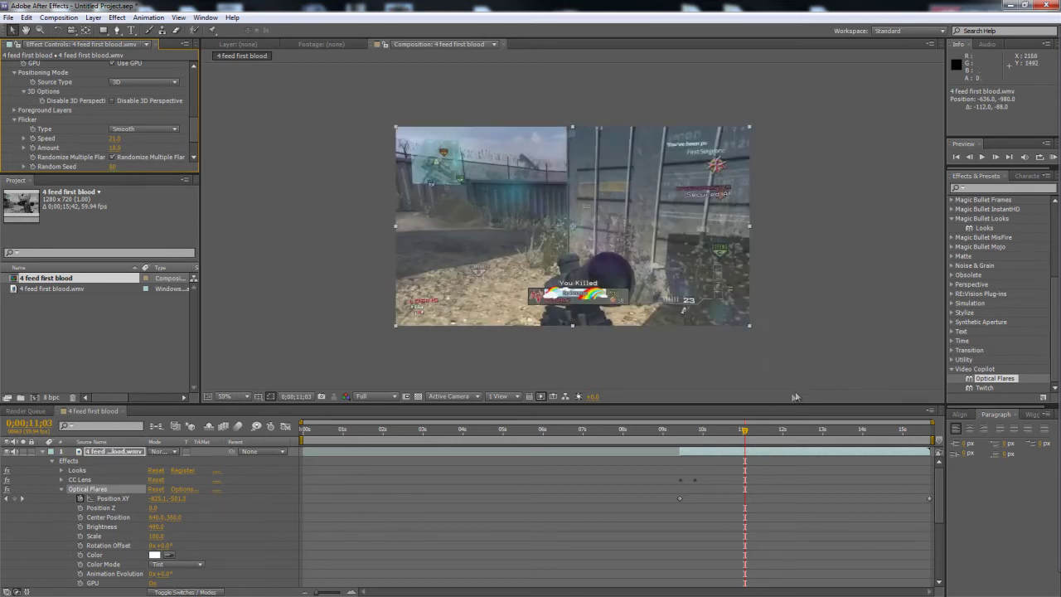
left_click_drag(745, 431, 771, 430)
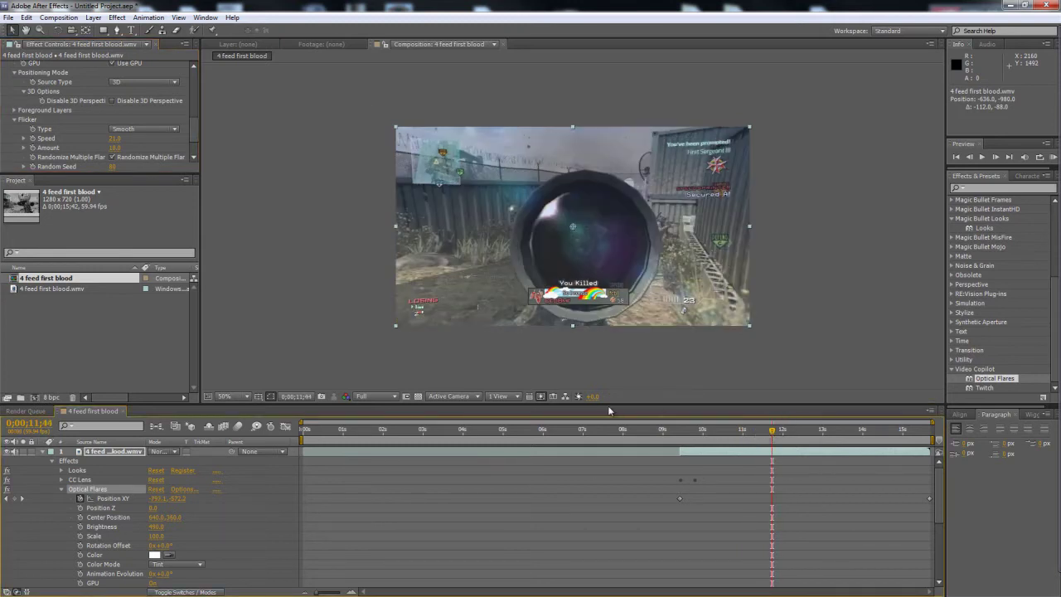
left_click(60, 489)
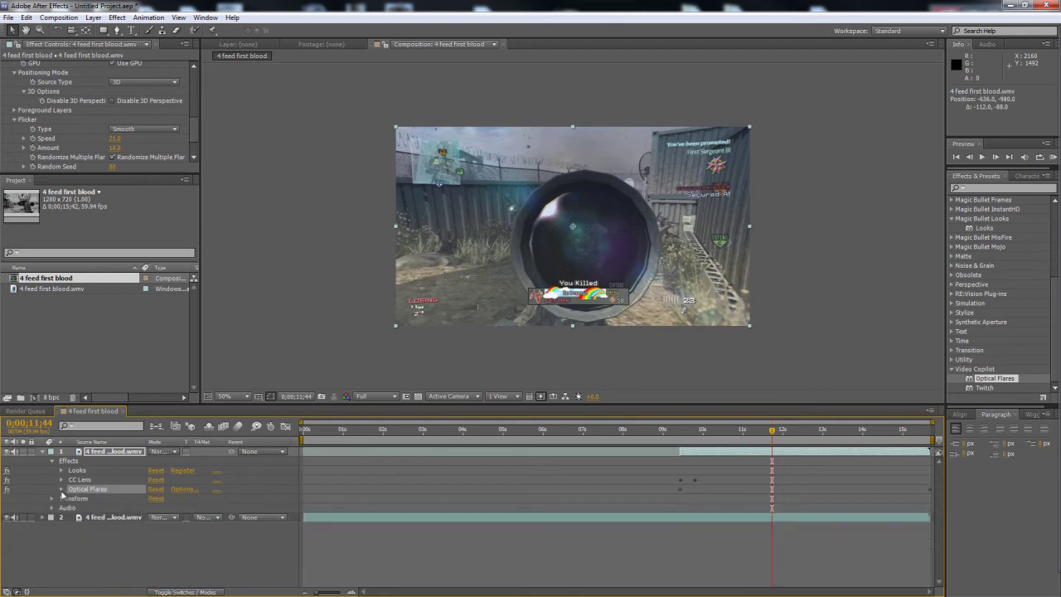
left_click_drag(776, 439, 732, 446)
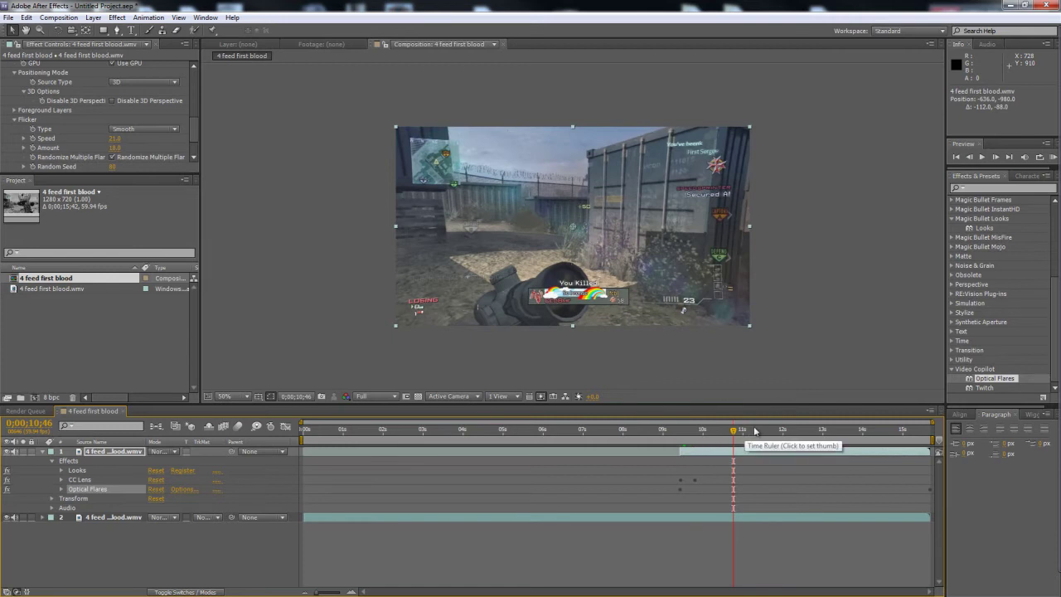
- Add the 4 feed first blood composition to the Render Queue
left_click(67, 17)
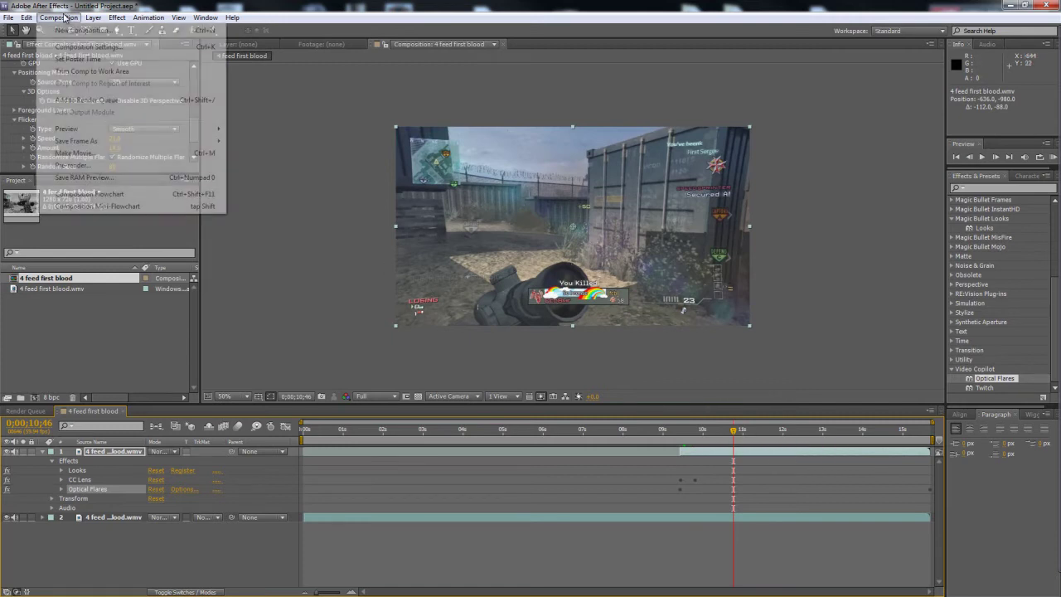
left_click(68, 98)
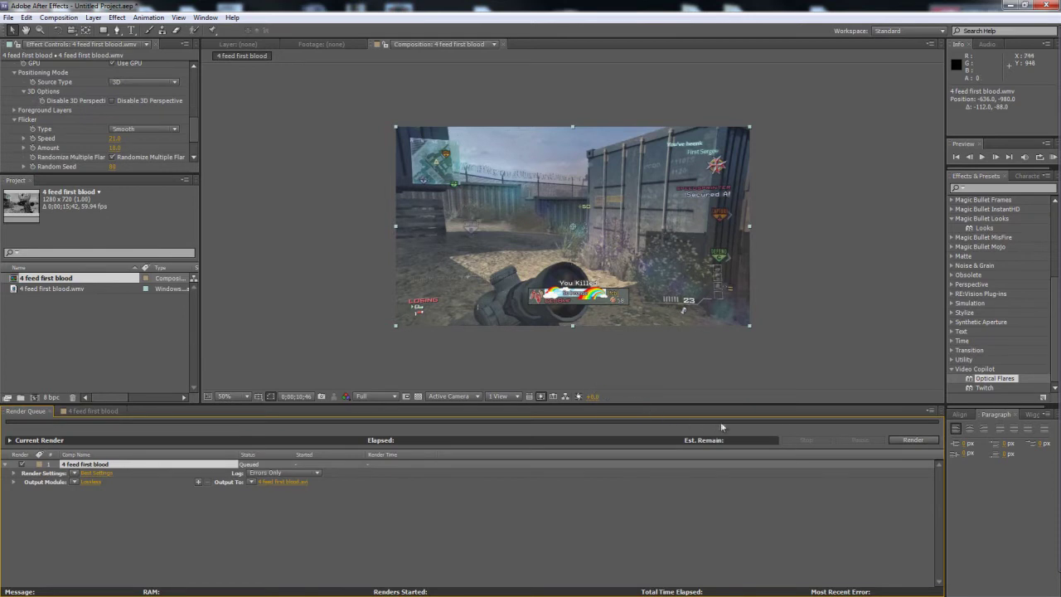
- Render the queued 4 feed first blood composition
left_click(905, 440)
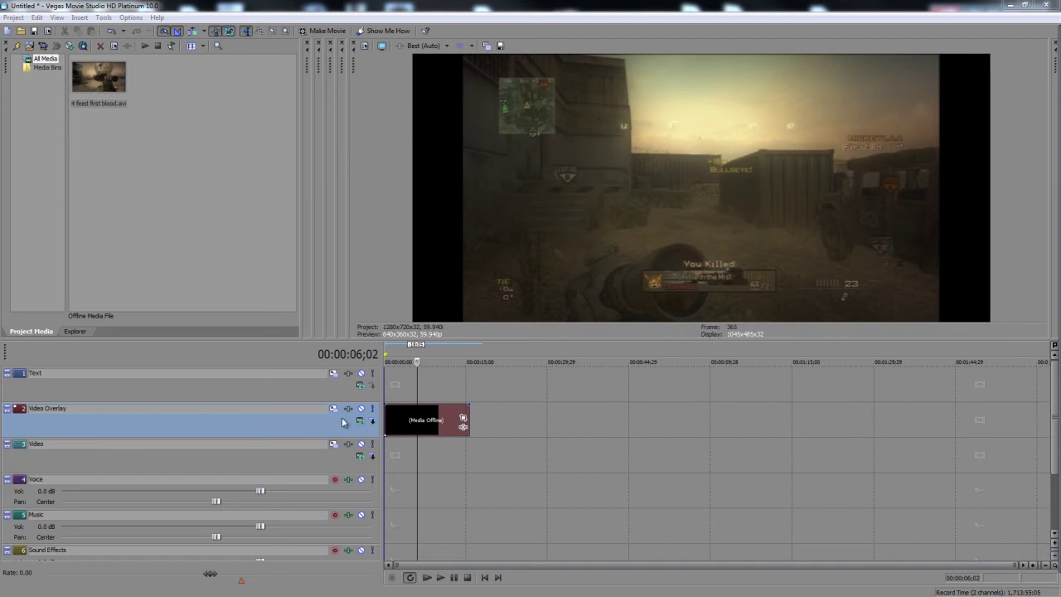
- In Vegas Movie Studio, turn off Maintain Aspect Ratio for the 4 feed first blood clip on the Video Overlay track
left_click(386, 430)
scroll(407, 430, "up", 1)
left_click(407, 429)
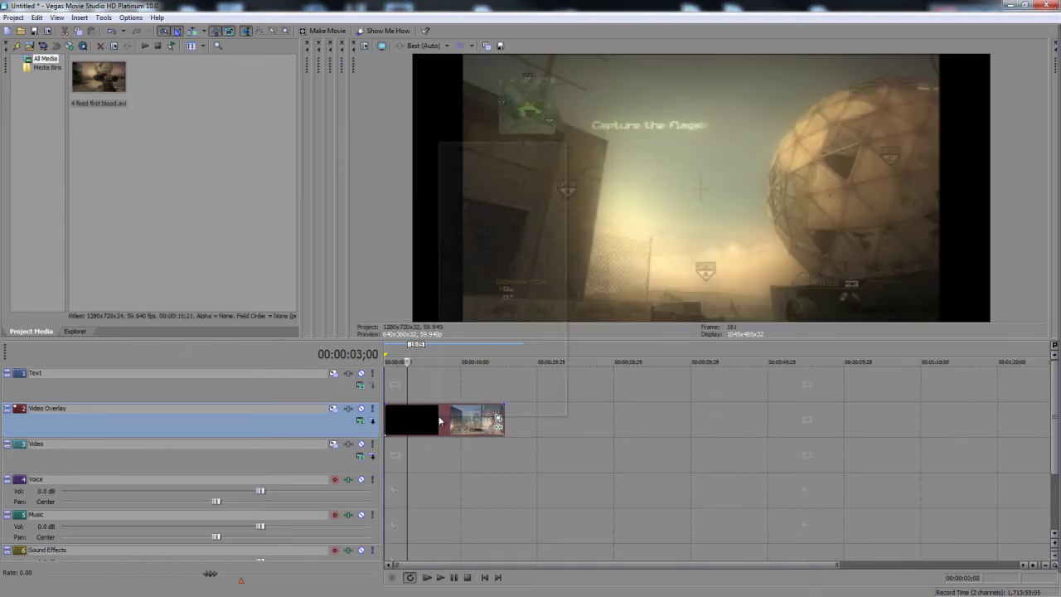
right_click(440, 422)
mouse_move(497, 348)
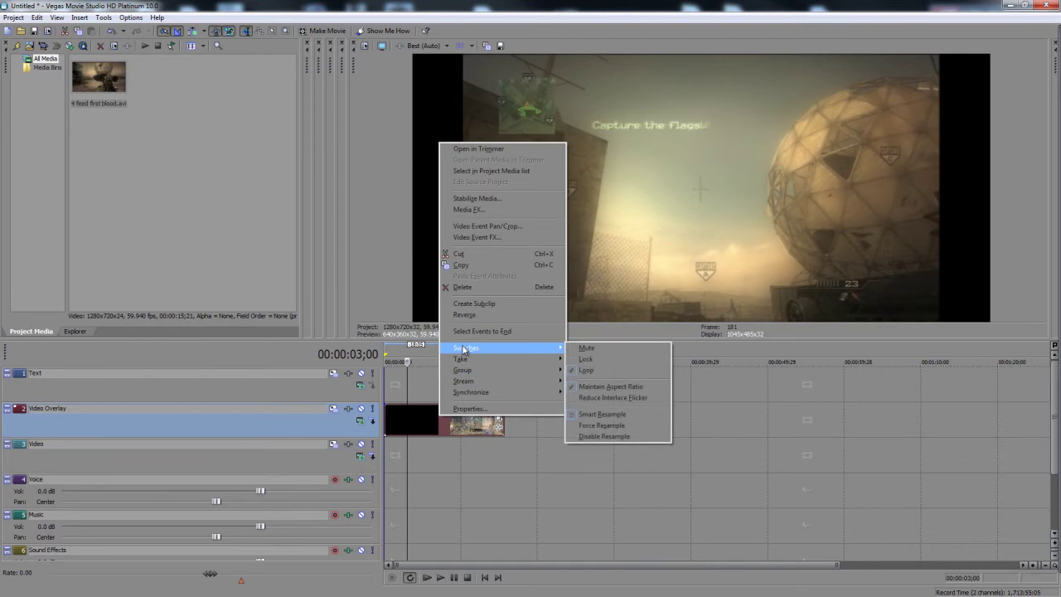
left_click(615, 388)
- Cut the section from 00:00:03;10 to 00:00:04;06 out of the clip and paste it back into the gap as a separate piece
left_click_drag(441, 389, 447, 390)
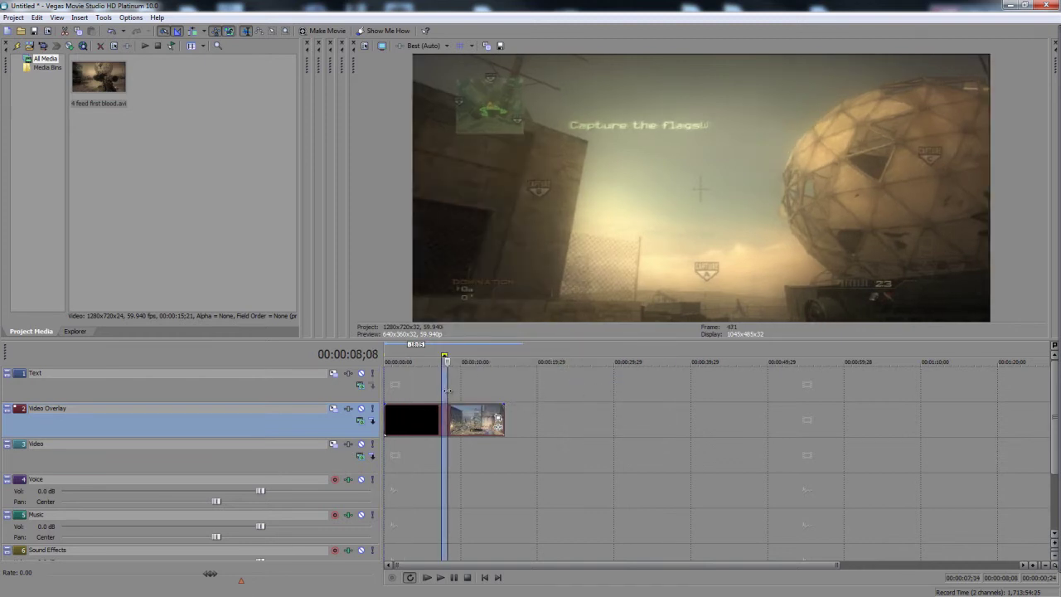
left_click(450, 419)
left_click(420, 431)
scroll(417, 431, "up", 3)
left_click(433, 431)
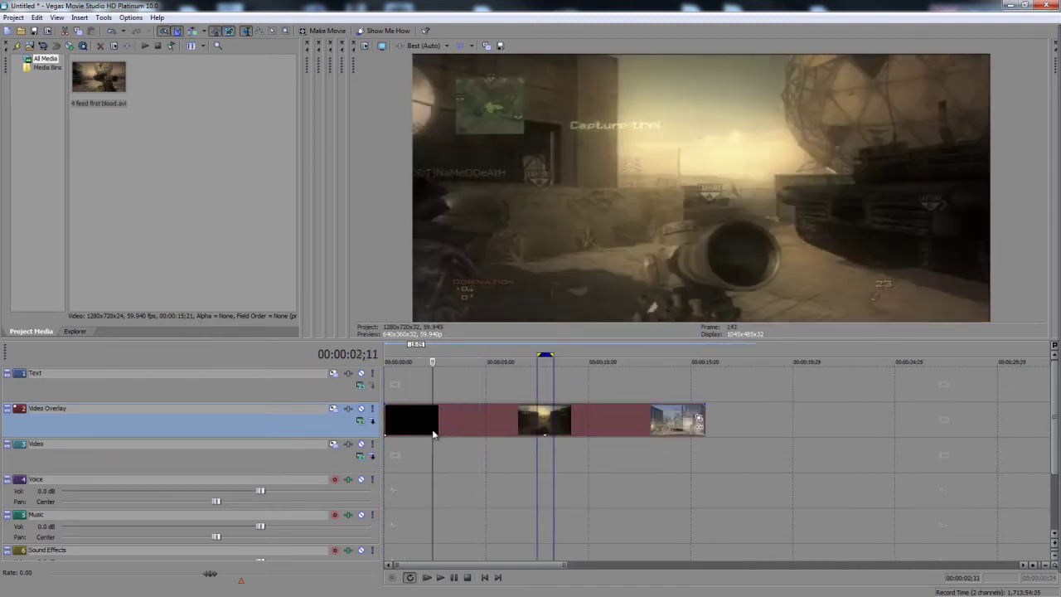
key("space")
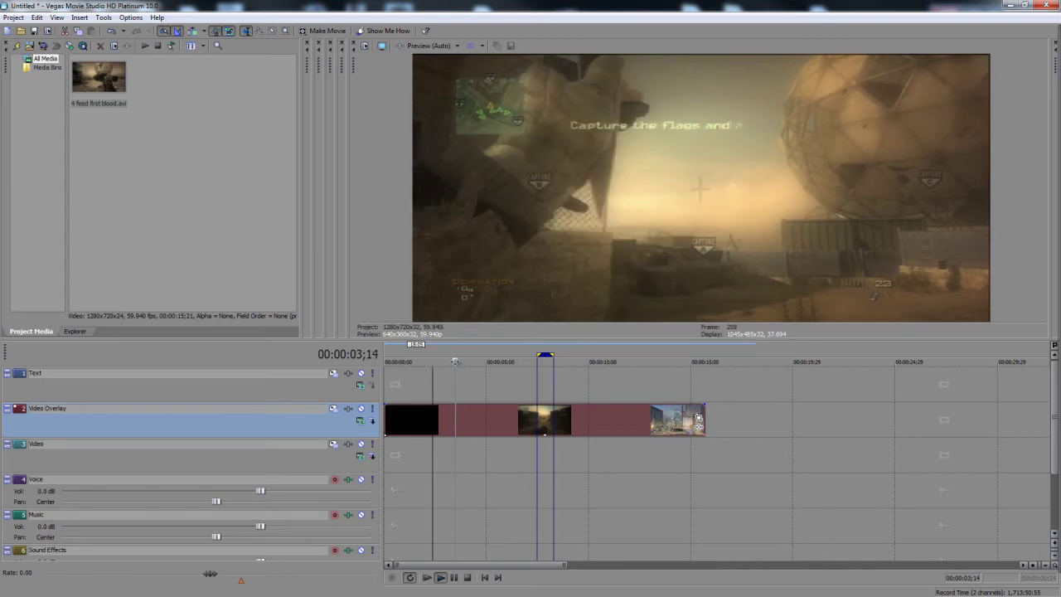
left_click_drag(454, 362, 455, 362)
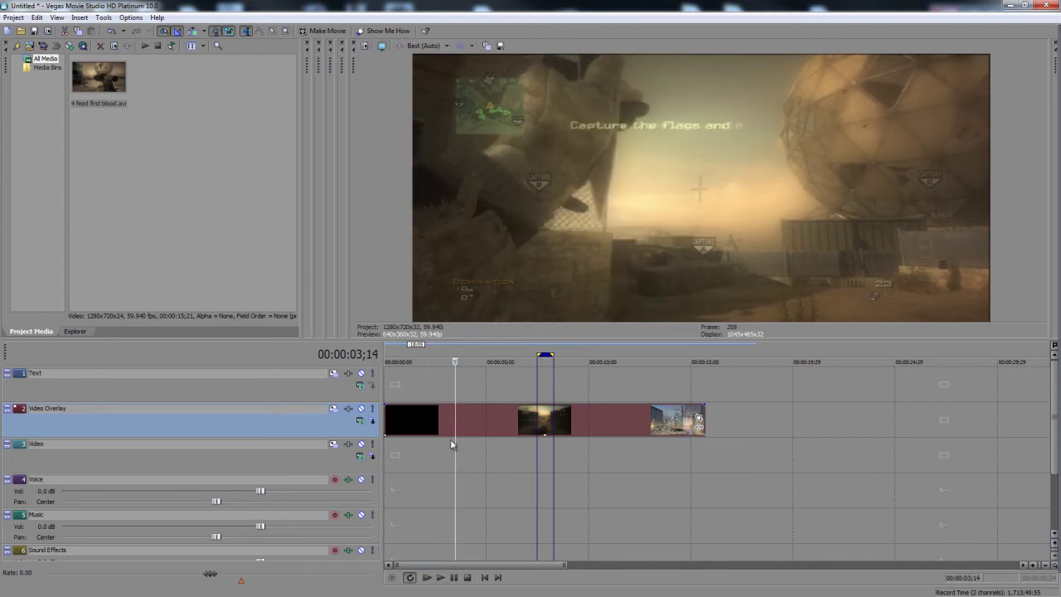
left_click(452, 439)
key("space")
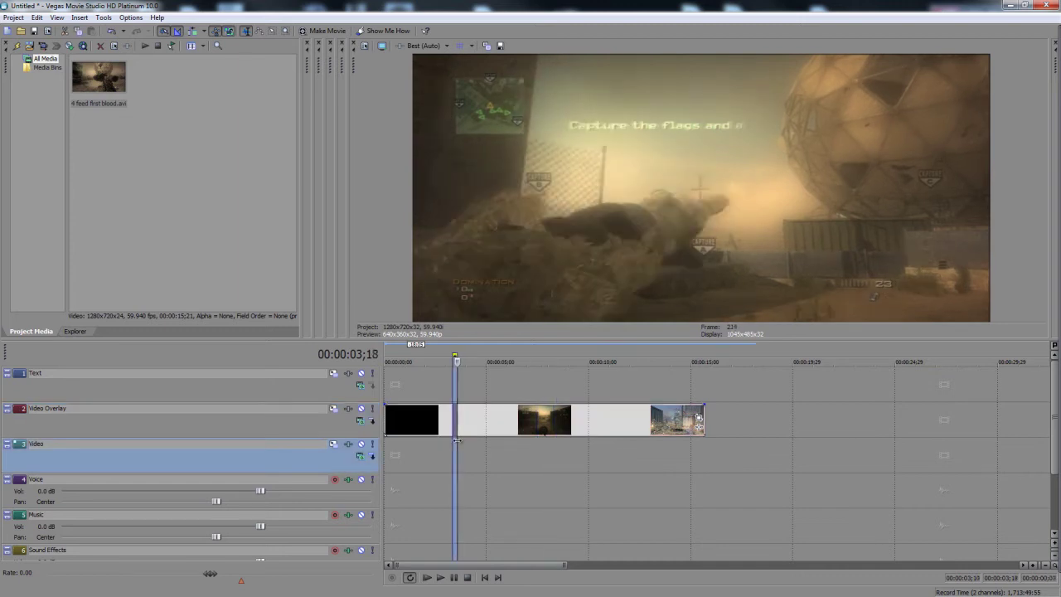
key("space")
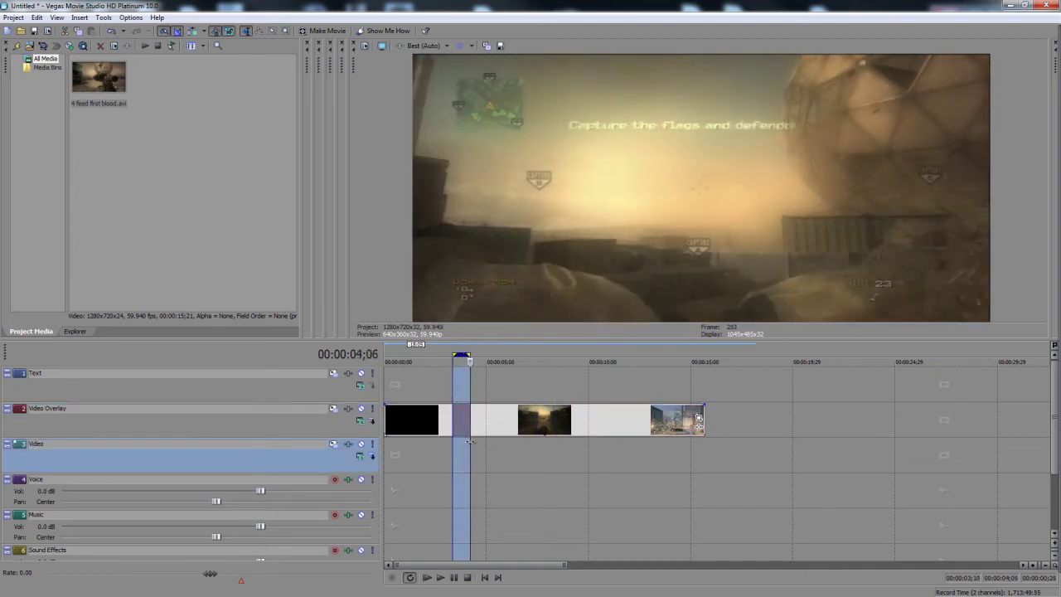
right_click(462, 422)
left_click(491, 200)
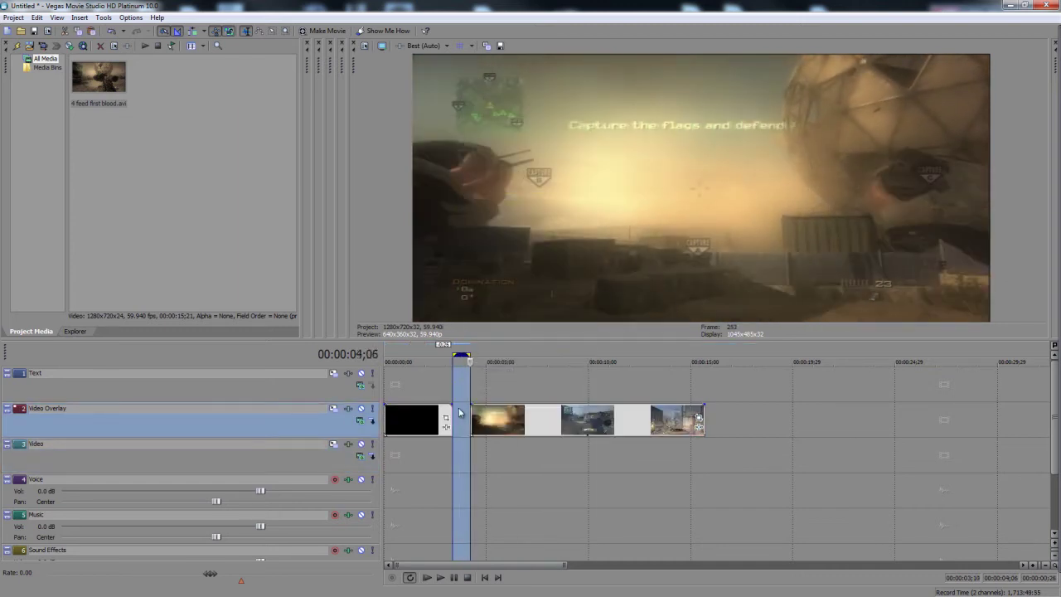
- Cut the section from 00:00:04;06 to 00:00:05;00 out of the clip and paste it back into the gap as a second piece
left_click_drag(481, 426, 487, 398)
right_click(475, 420)
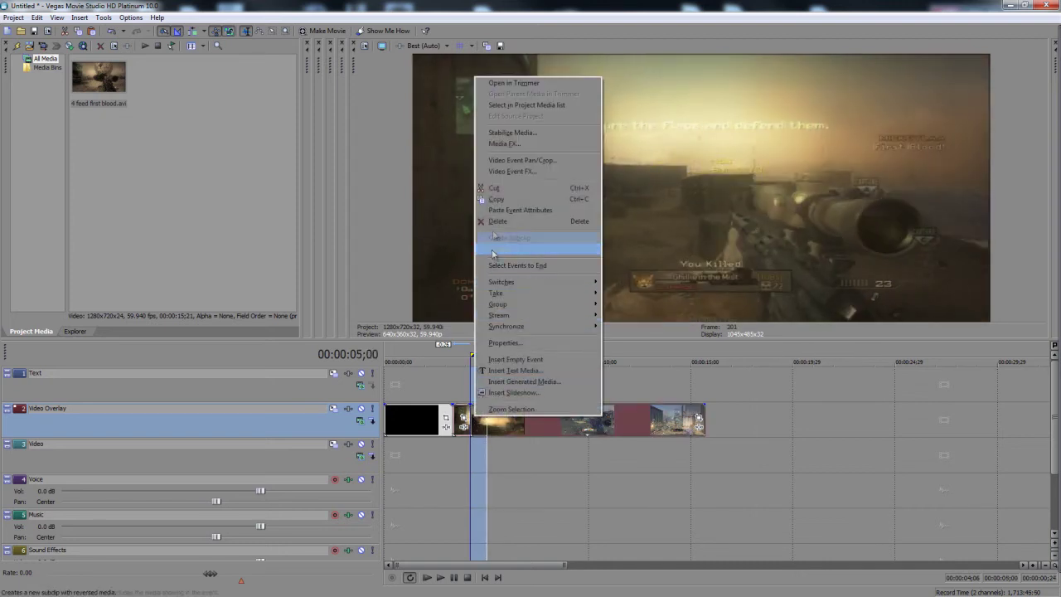
left_click(503, 190)
right_click(477, 416)
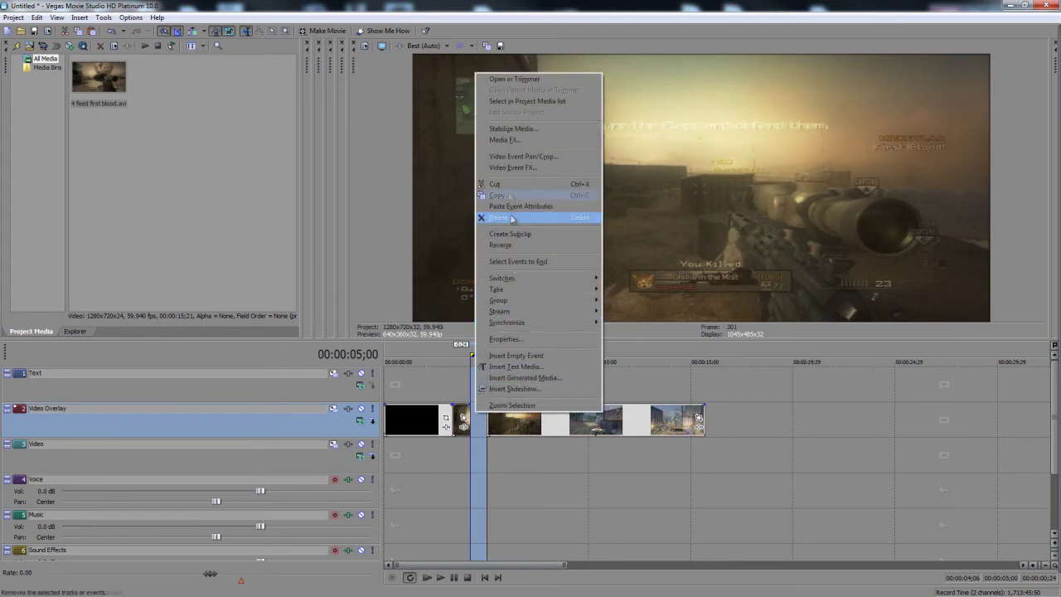
left_click(479, 448)
right_click(481, 429)
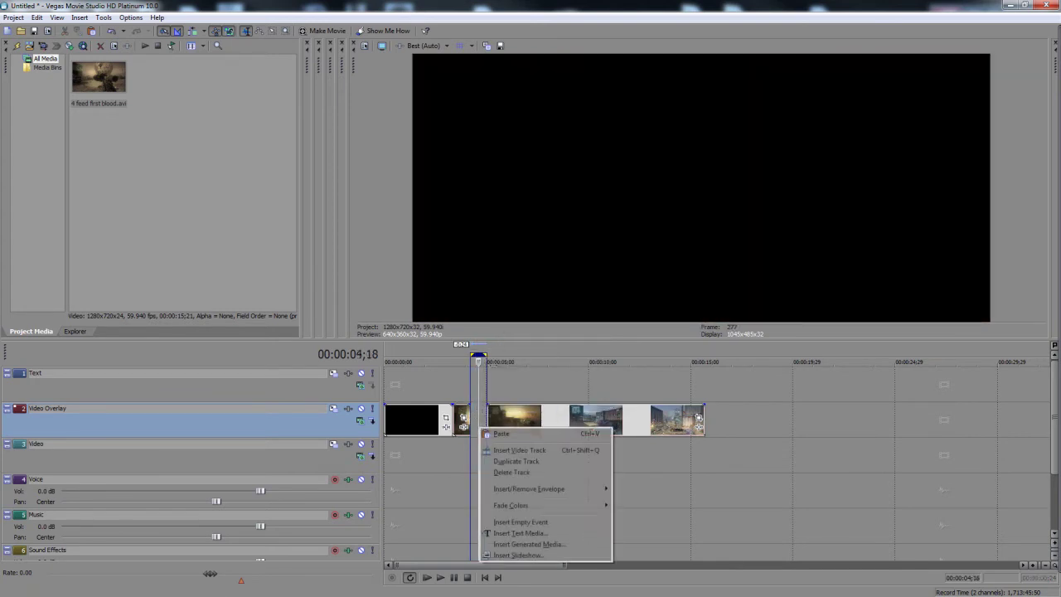
left_click(501, 433)
left_click_drag(489, 419, 477, 416)
- Shorten the second piece by 14 frames and close the gap; cut out the footage from 00:00:05;16 to 00:00:08;13 and paste it back in place
scroll(554, 420, "up", 4)
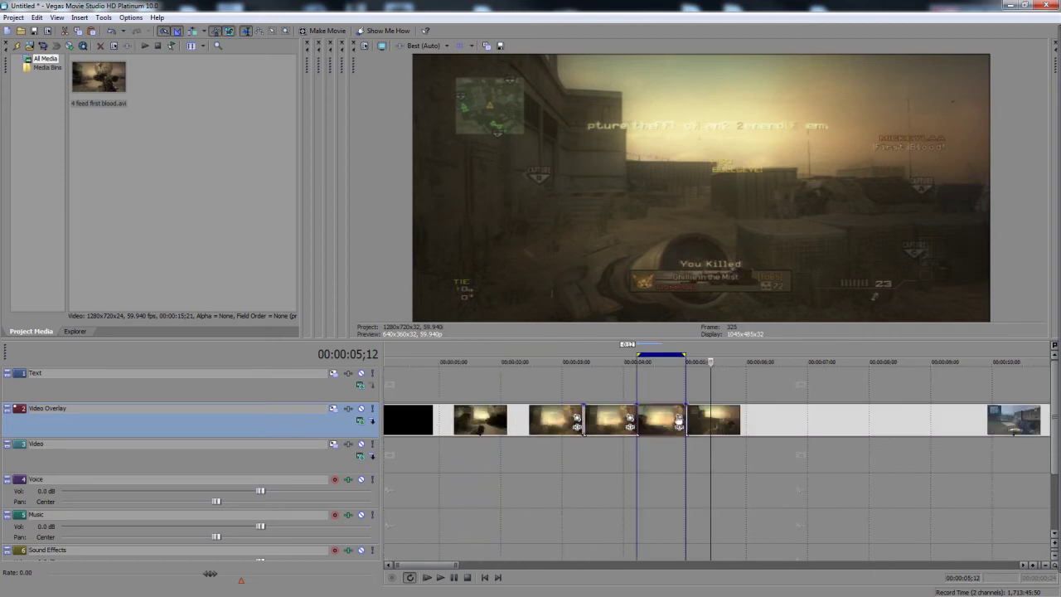
left_click_drag(682, 418, 895, 424)
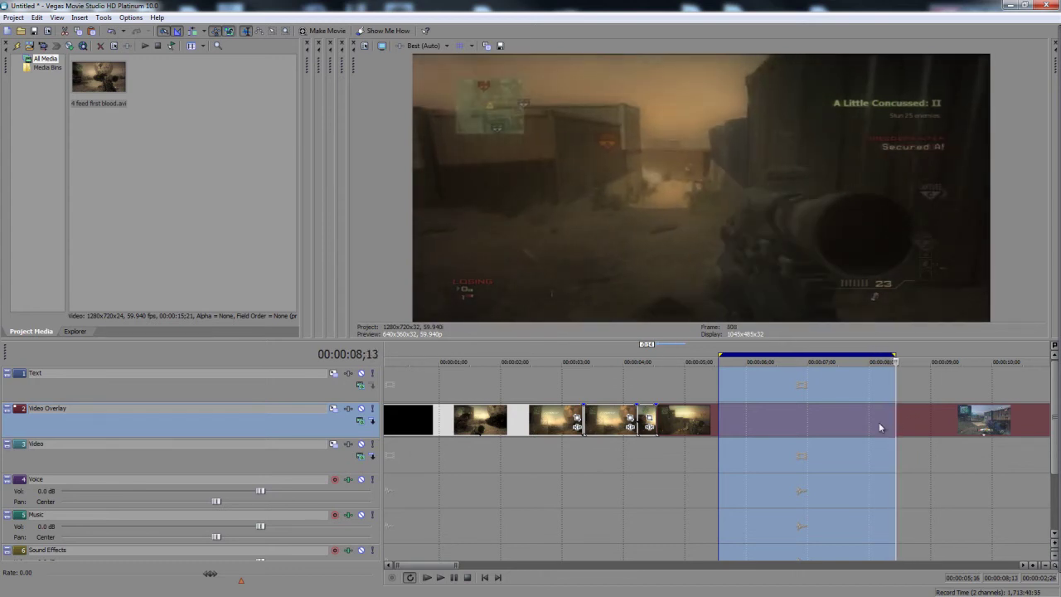
right_click(880, 427)
left_click(920, 197)
right_click(719, 426)
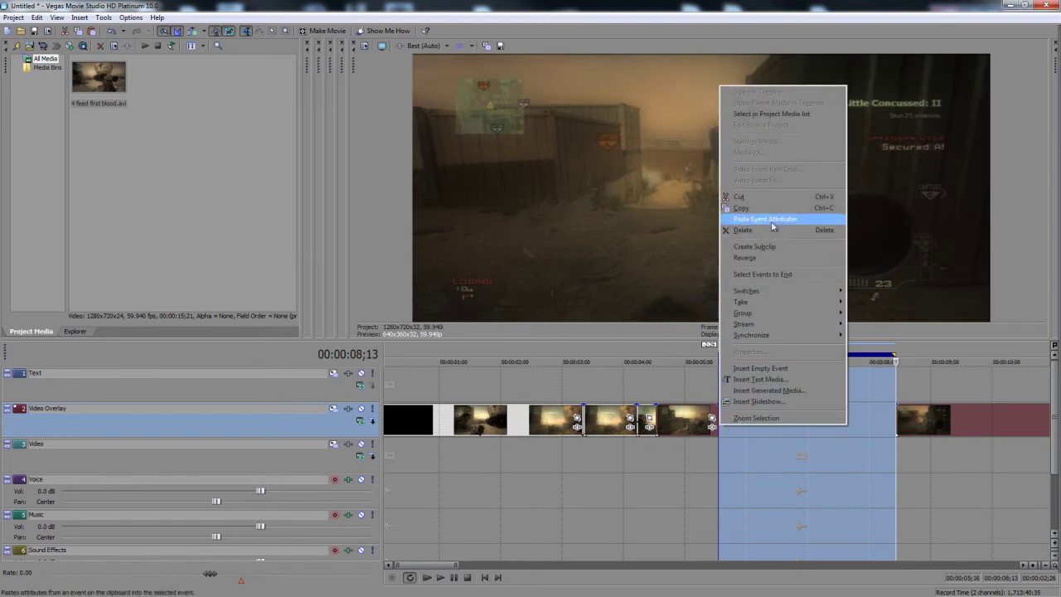
left_click(779, 433)
left_click(779, 433)
right_click(779, 433)
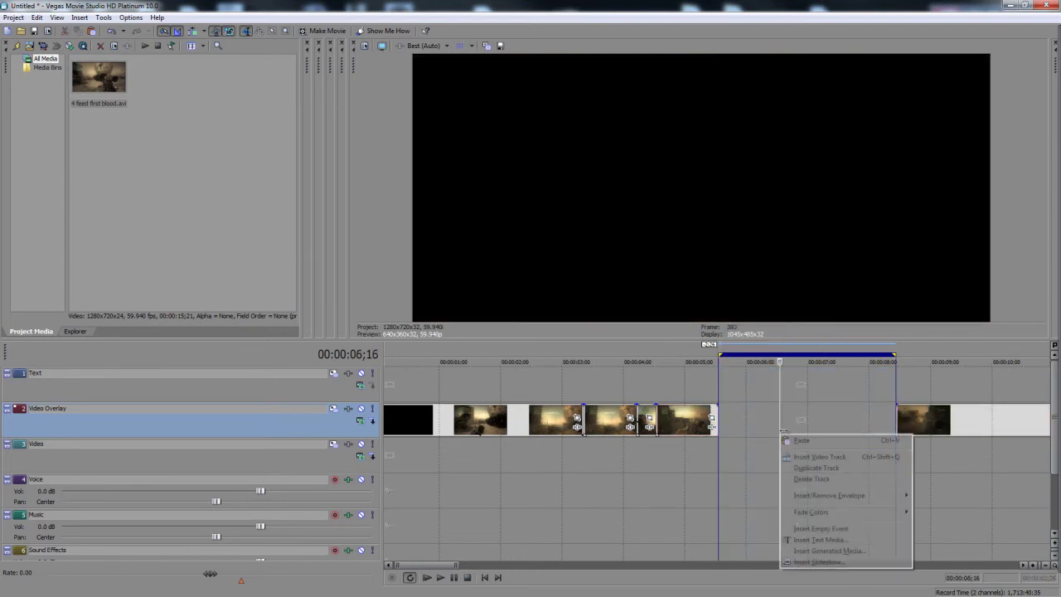
left_click(801, 440)
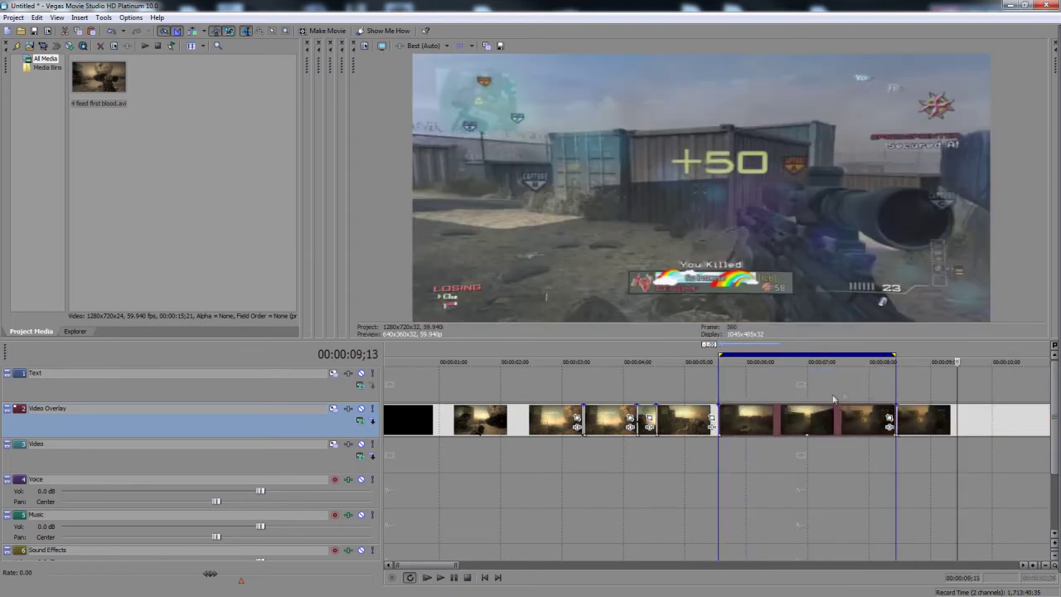
- Speed up the third pasted piece by compressing it to end shortly after 00:00:07;00
left_click_drag(890, 419, 812, 420)
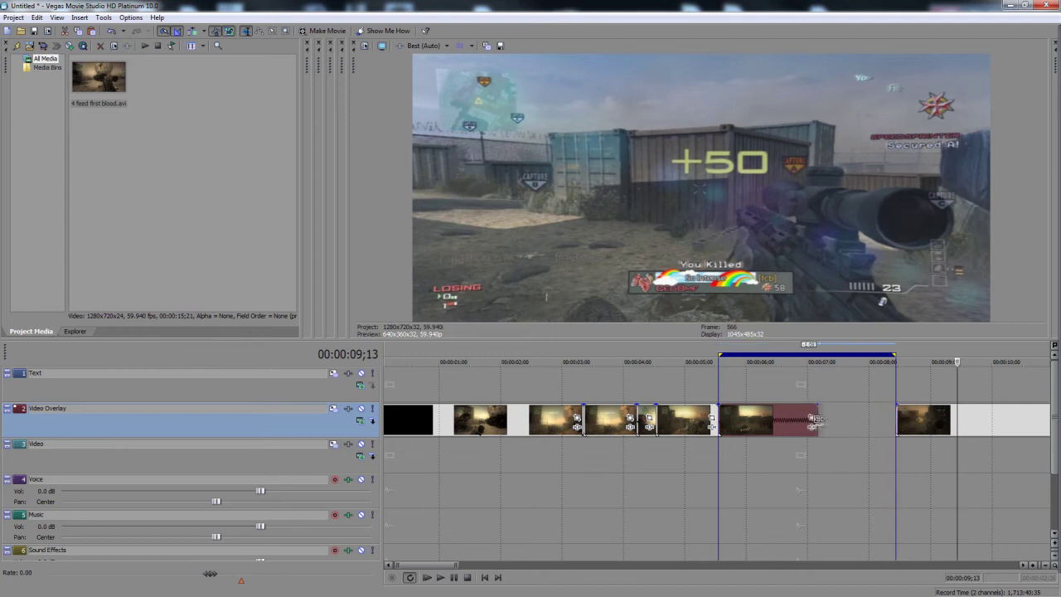
- Cut the section from 00:00:08;13 to 00:00:08;17, paste it into the gap after the compressed piece and lengthen it by 4 frames
mouse_move(895, 395)
left_mouse_down()
mouse_move(913, 394)
mouse_move(902, 394)
left_mouse_up()
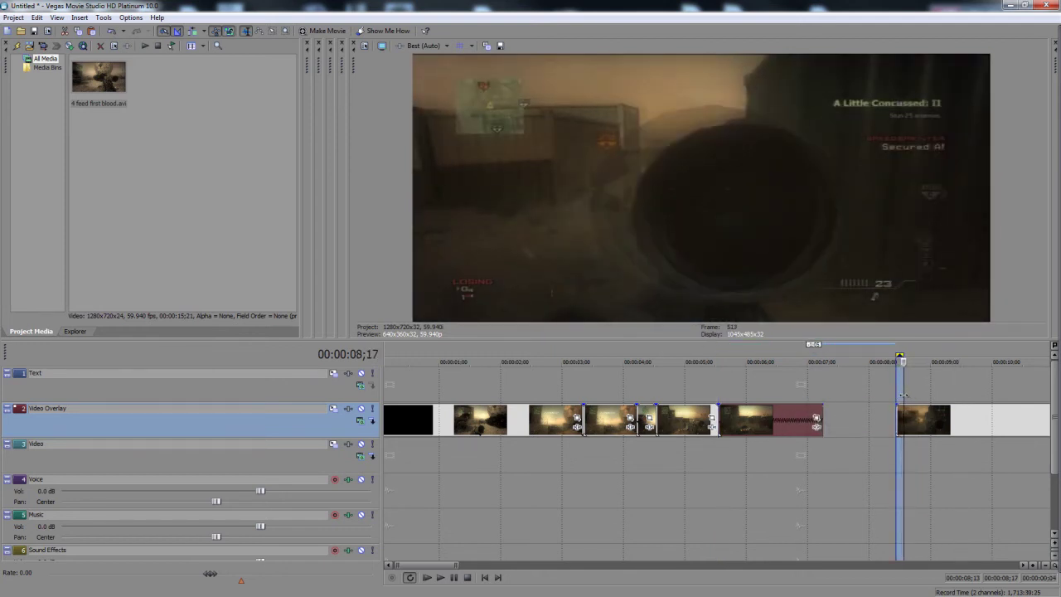
right_click(903, 413)
left_click(925, 184)
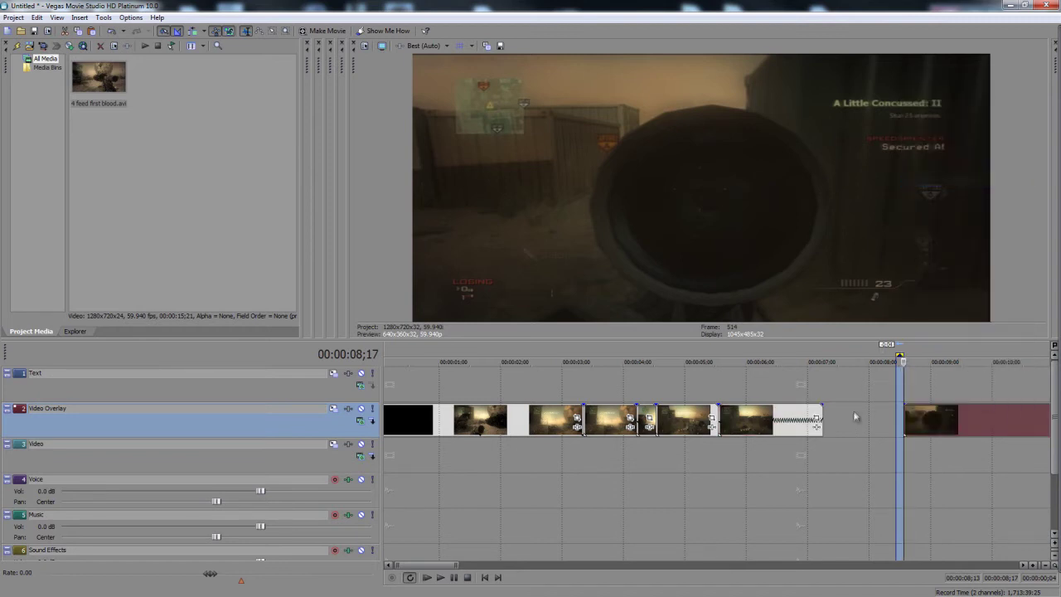
right_click(852, 414)
left_click(858, 423)
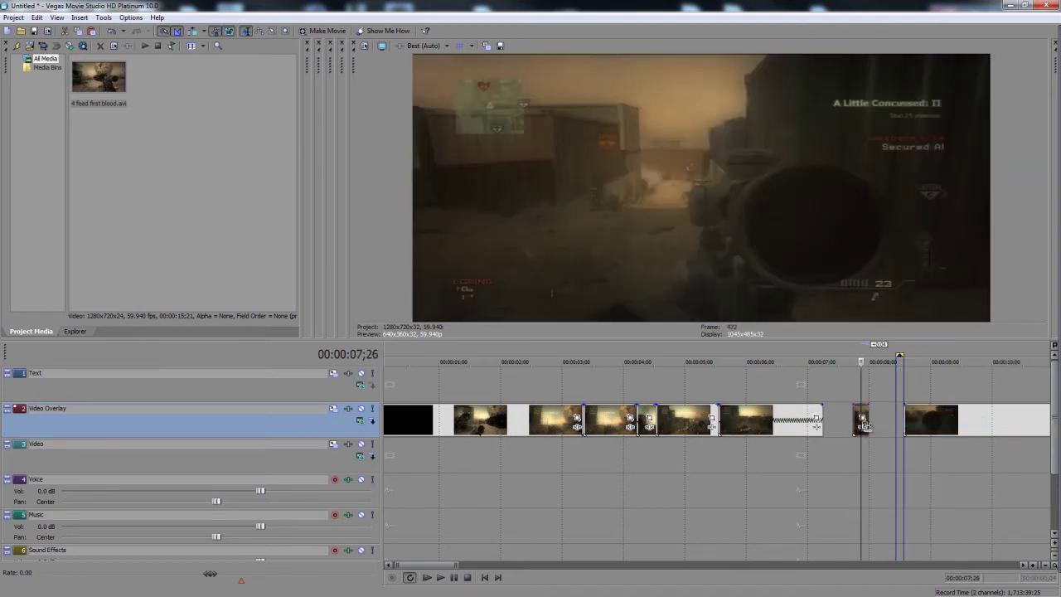
left_click_drag(866, 421, 858, 421)
left_click(845, 412)
left_click(439, 578)
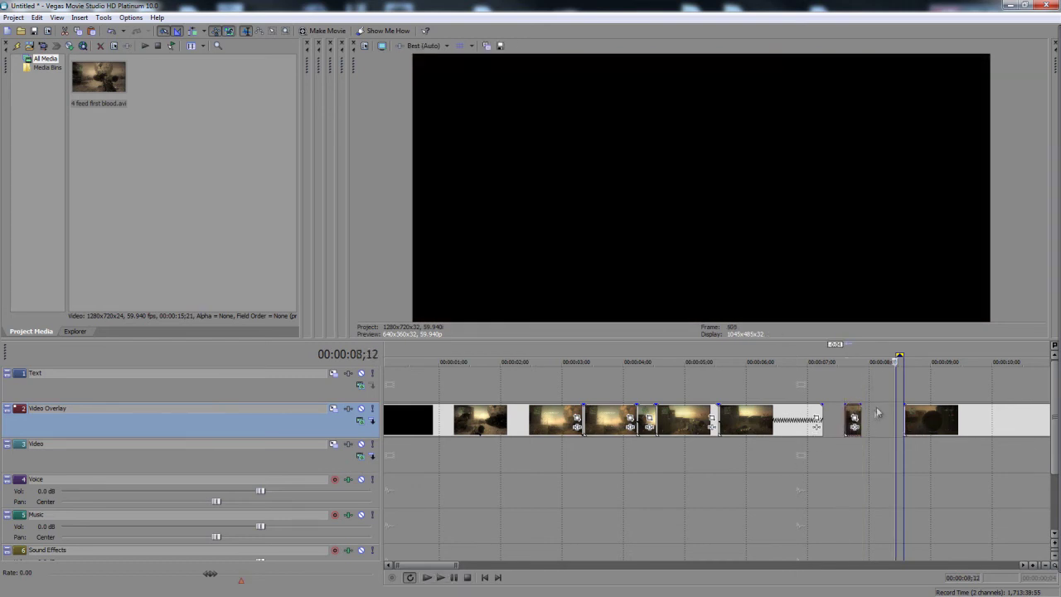
- Cut the section from 00:00:08;17 to 00:00:08;27 and paste it directly after the short piece in the gap
left_click(909, 421)
mouse_move(906, 391)
left_mouse_down()
mouse_move(939, 394)
mouse_move(925, 394)
left_mouse_up()
right_click(916, 413)
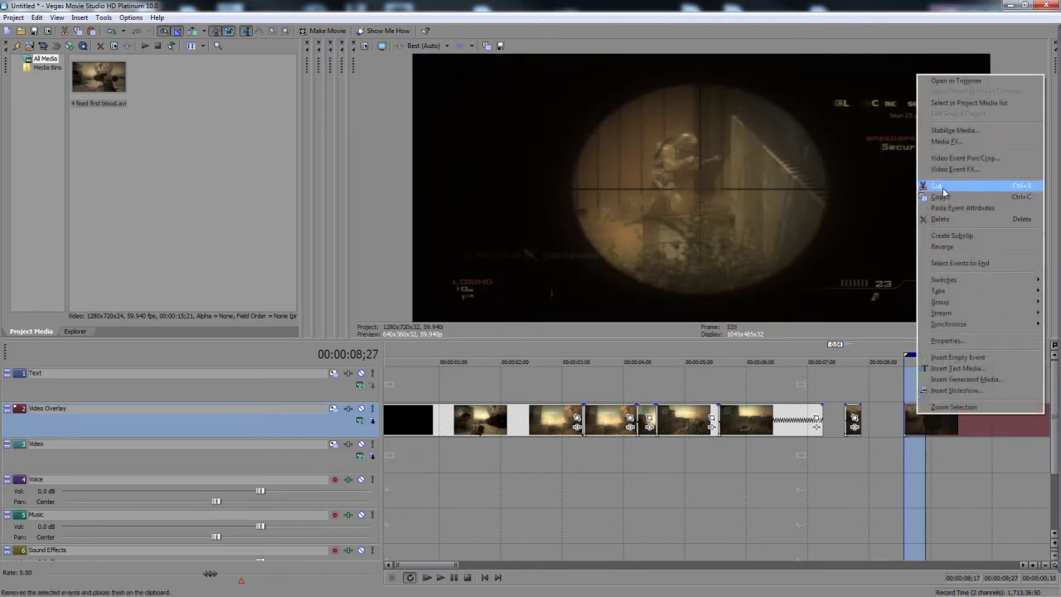
left_click(943, 192)
left_click(879, 421)
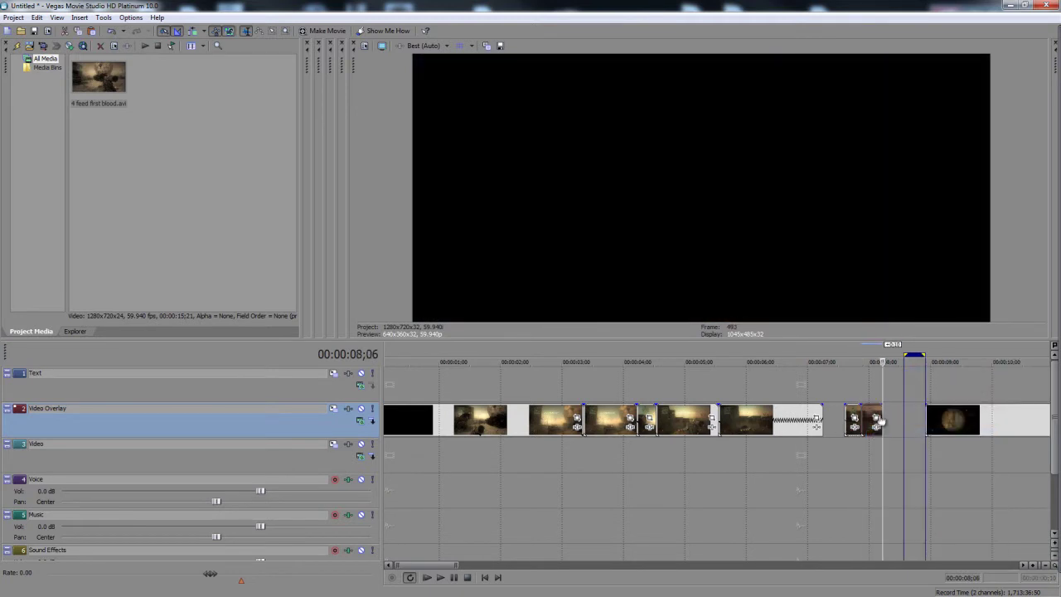
- Shorten the last pasted piece and close the gaps so both short pieces and the remaining footage follow the compressed piece
mouse_move(852, 415)
left_mouse_down()
mouse_move(826, 418)
mouse_move(851, 418)
left_mouse_up()
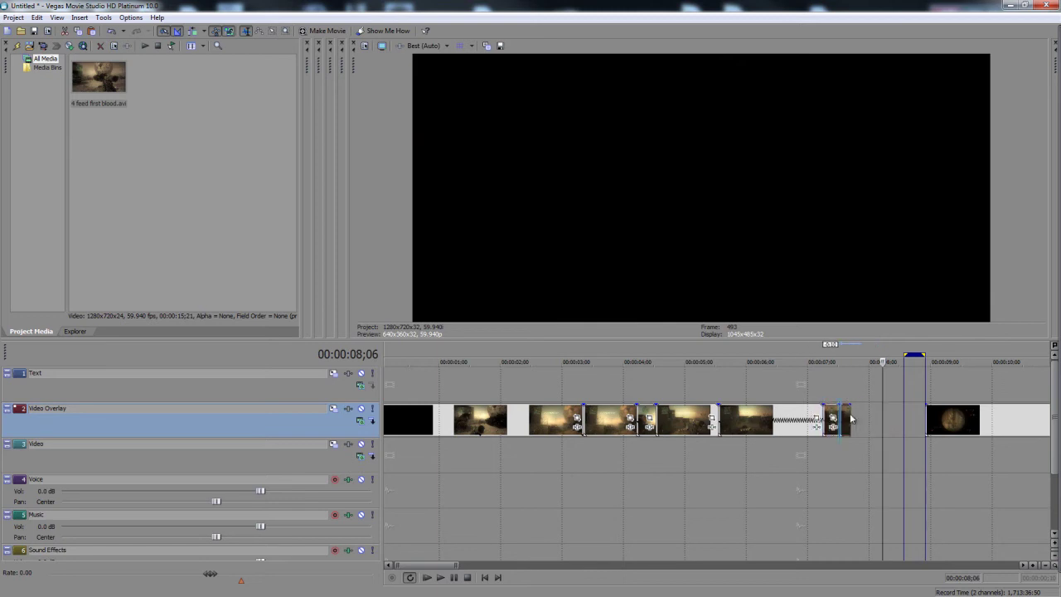
left_click_drag(943, 401, 874, 427)
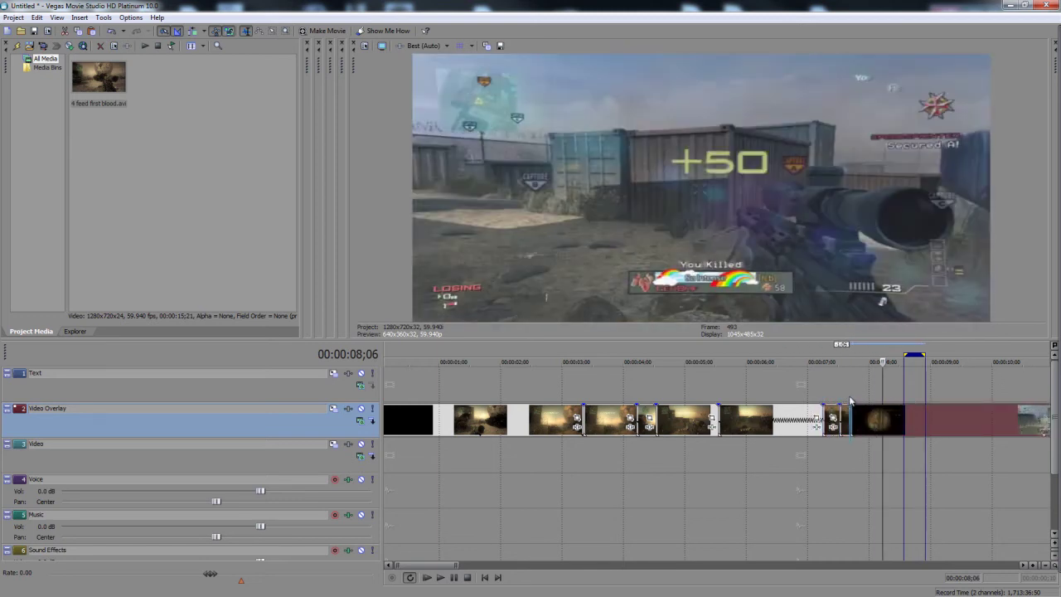
left_click(850, 398)
- Move the editor window aside and switch to the other untitled Vegas project with the cut clip and music tracks
double_click(792, 498)
left_click_drag(728, 5, 692, 63)
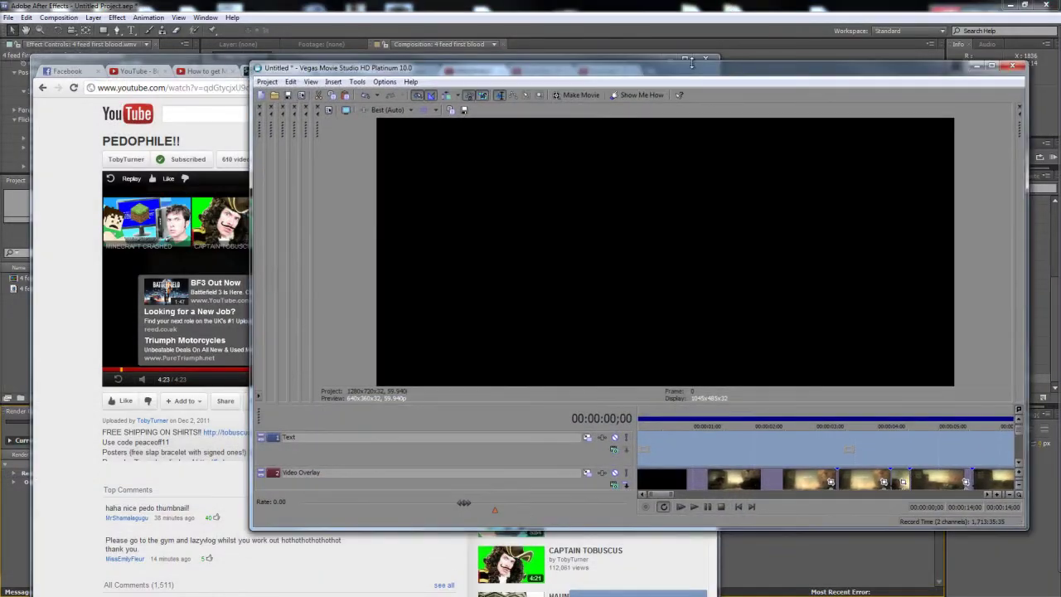
left_click(677, 60)
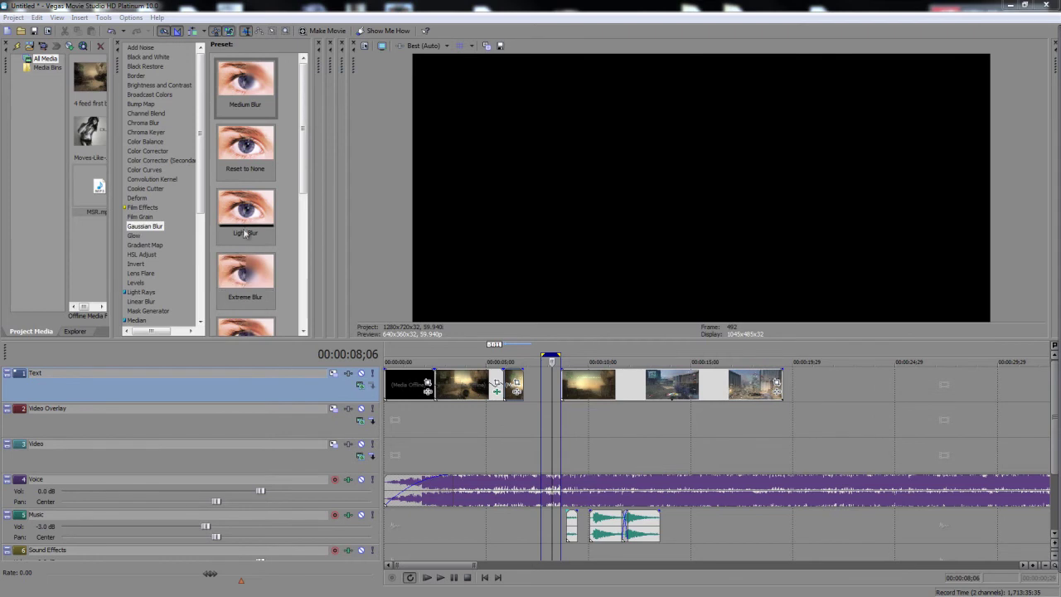
- Apply the Medium Blur preset of Gaussian Blur to the short clip piece at about 00:00:06;00 on the Text track
left_click_drag(248, 83, 357, 141)
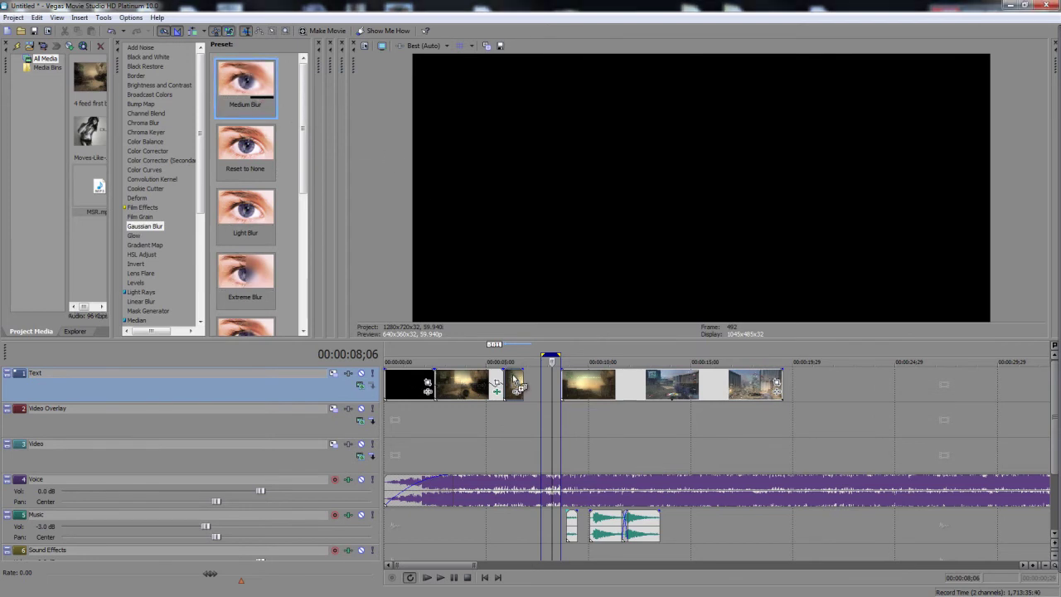
left_click_drag(516, 383, 510, 361)
left_click(503, 406)
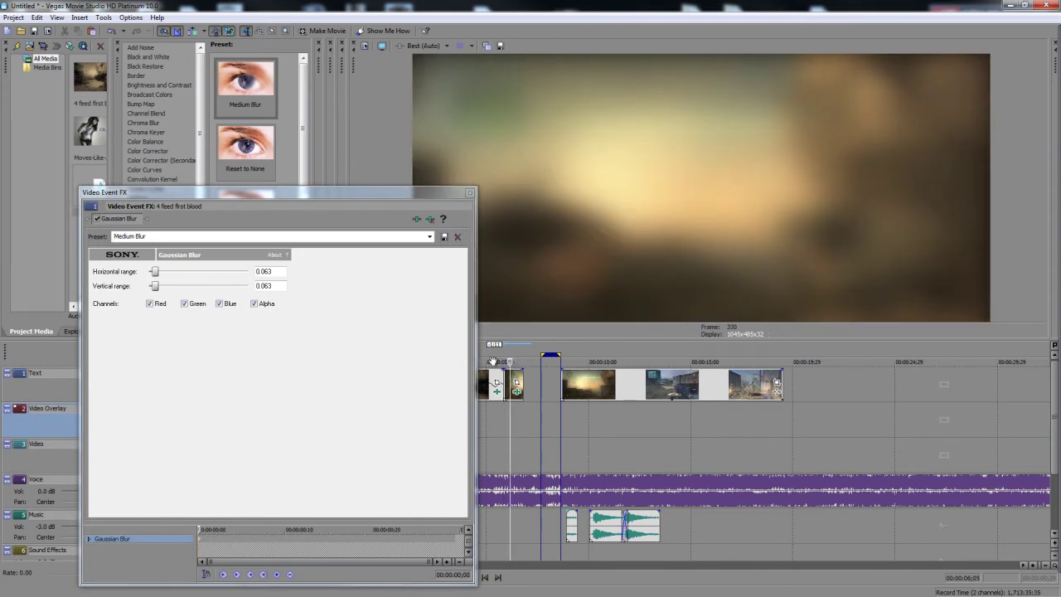
- Keyframe the Gaussian Blur at 0 at the start, 0.044 horizontal and 0.055 vertical at 00:00:00;04, and 0 at 00:00:00;27
left_click_drag(155, 287, 115, 278)
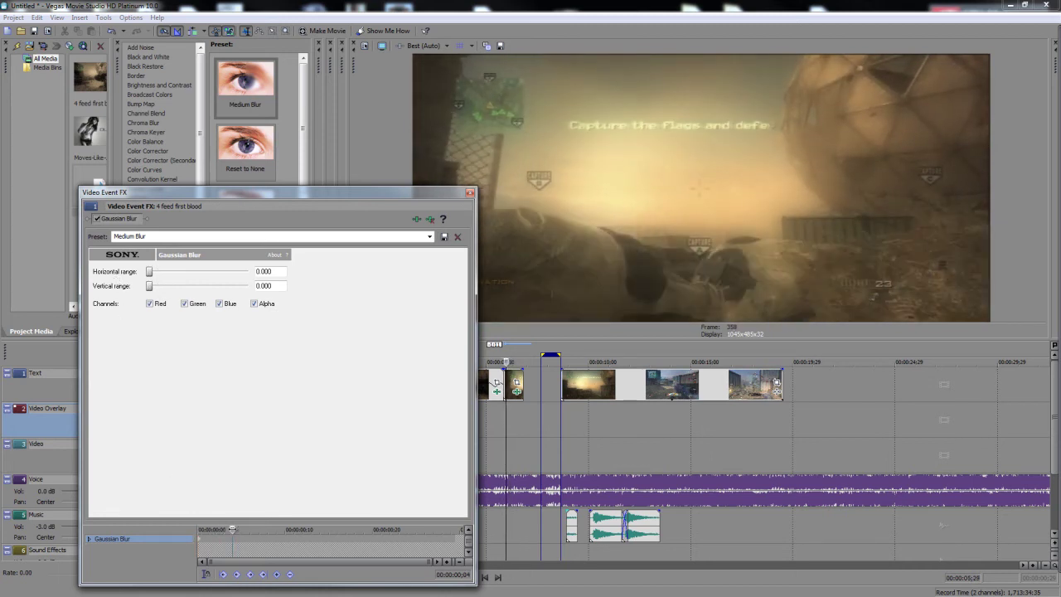
left_click_drag(155, 288, 157, 276)
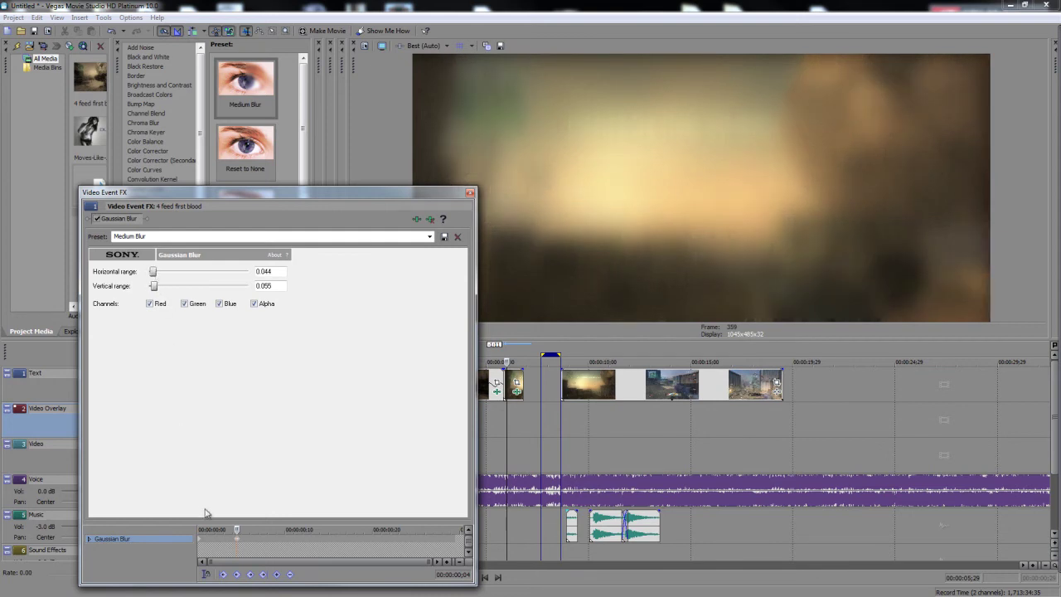
left_click_drag(236, 524, 330, 536)
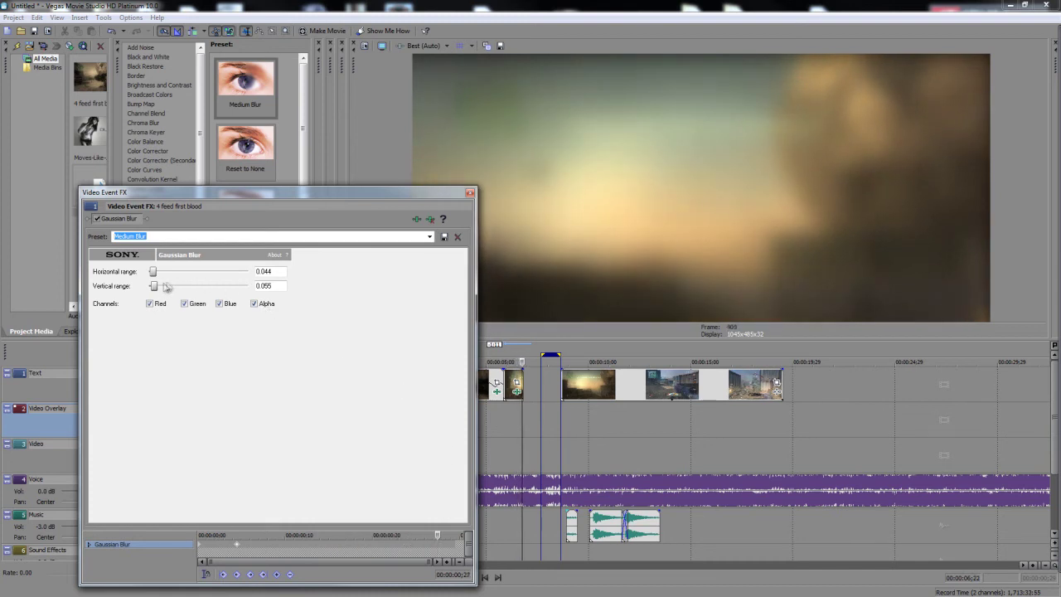
left_click_drag(167, 286, 133, 287)
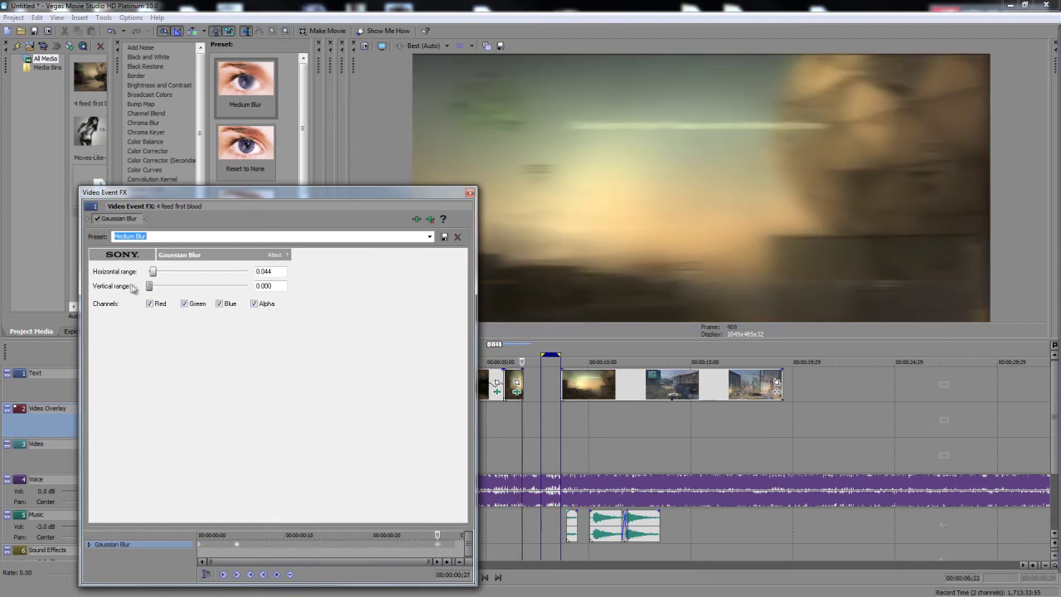
left_click(470, 193)
- Move the remaining footage up against the blurred piece on the Text track and play back the blur transition
left_click_drag(617, 393, 573, 393)
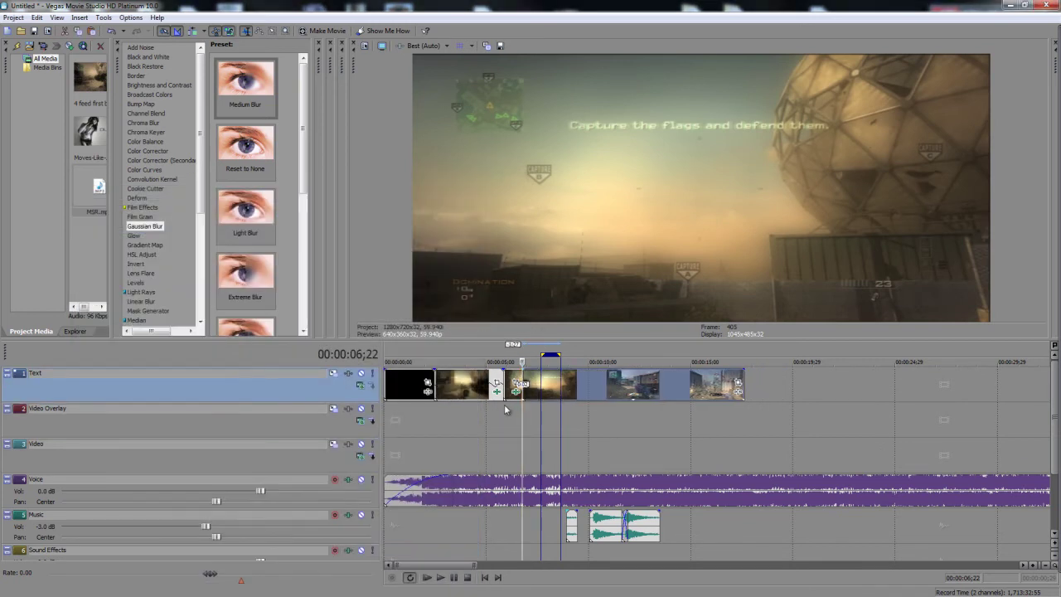
left_click_drag(506, 407, 497, 408)
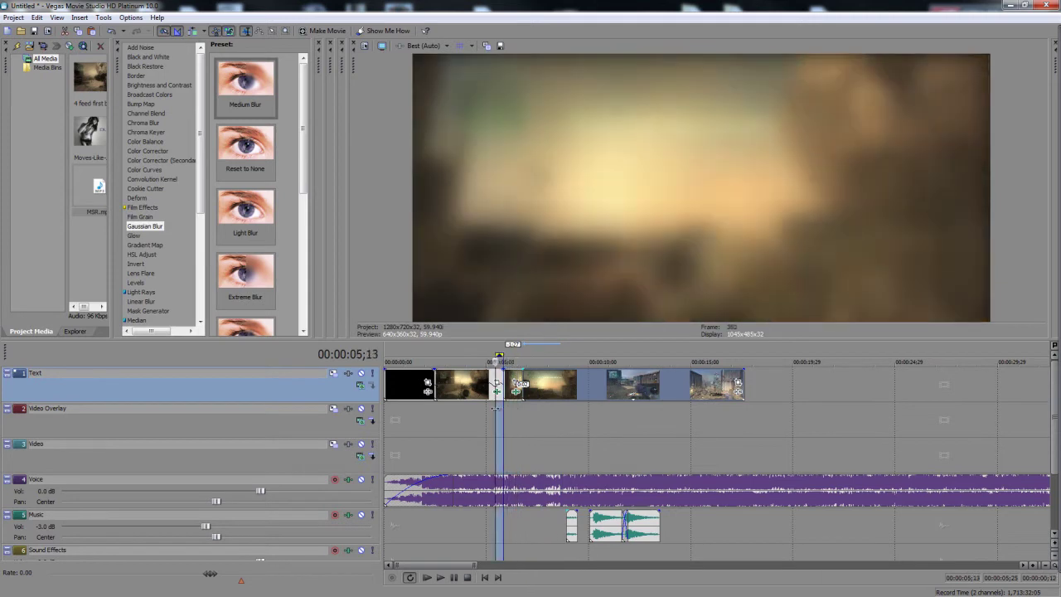
left_click(503, 406)
left_click(458, 405)
double_click(444, 485)
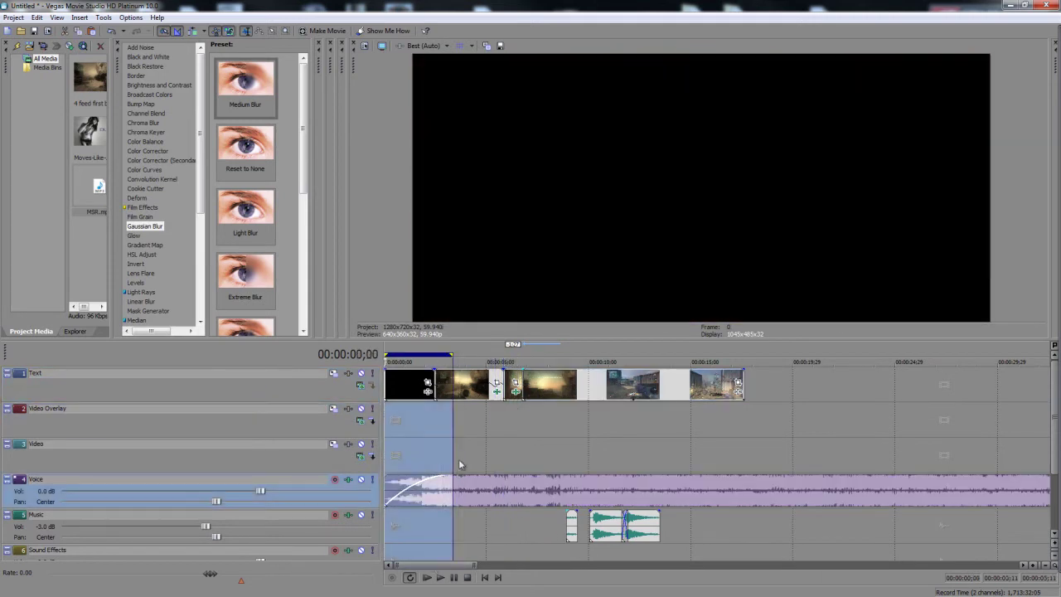
left_click(460, 466)
left_click(440, 577)
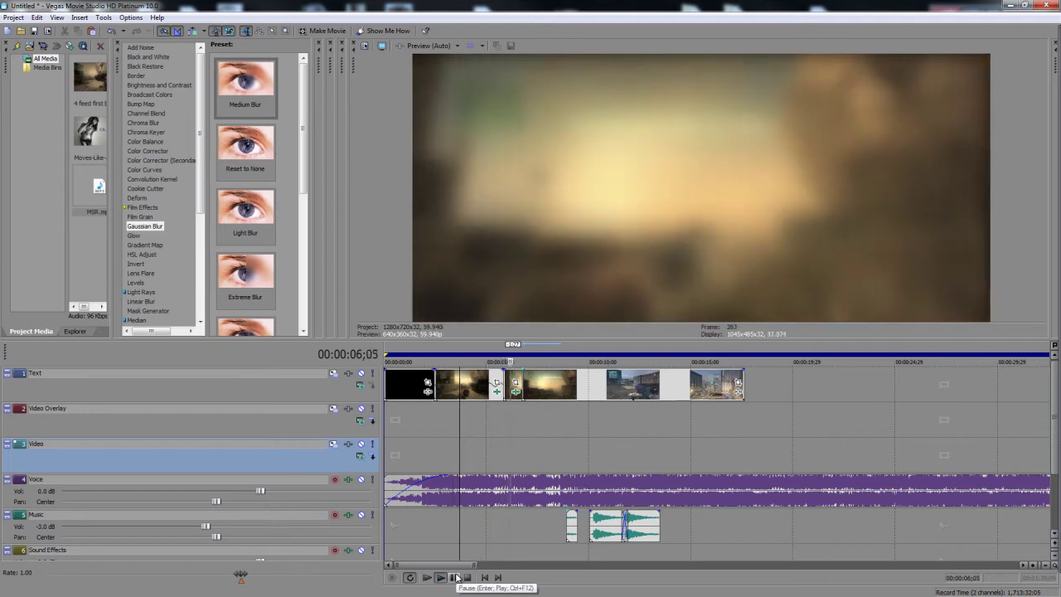
left_click(454, 578)
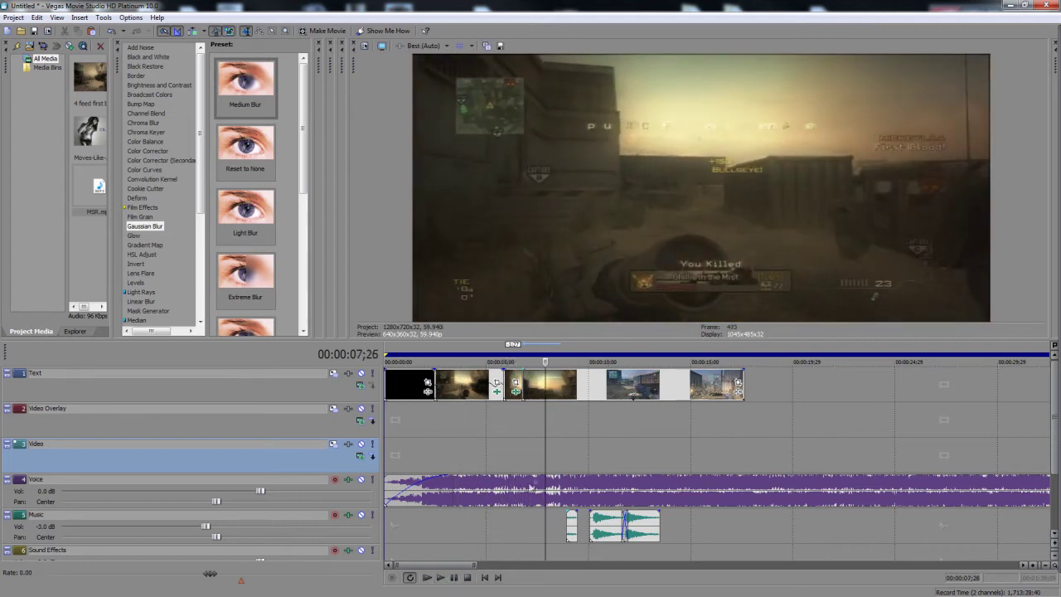
- Play on to about 00:00:09 and delete the short sound piece there on the Music track
scroll(545, 443, "up", 5)
key("space")
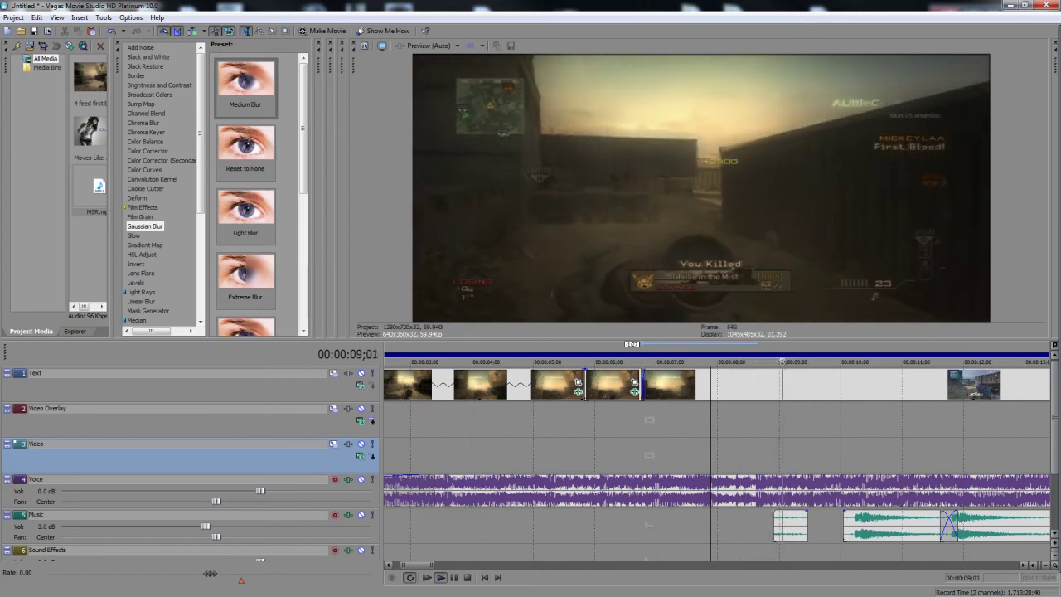
key("Return")
left_click(788, 532)
key("Delete")
- Separate the two overlapping sounds on the Music track by moving the second one to start at about 00:00:15;15
left_click_drag(825, 421, 848, 421)
left_click(839, 421)
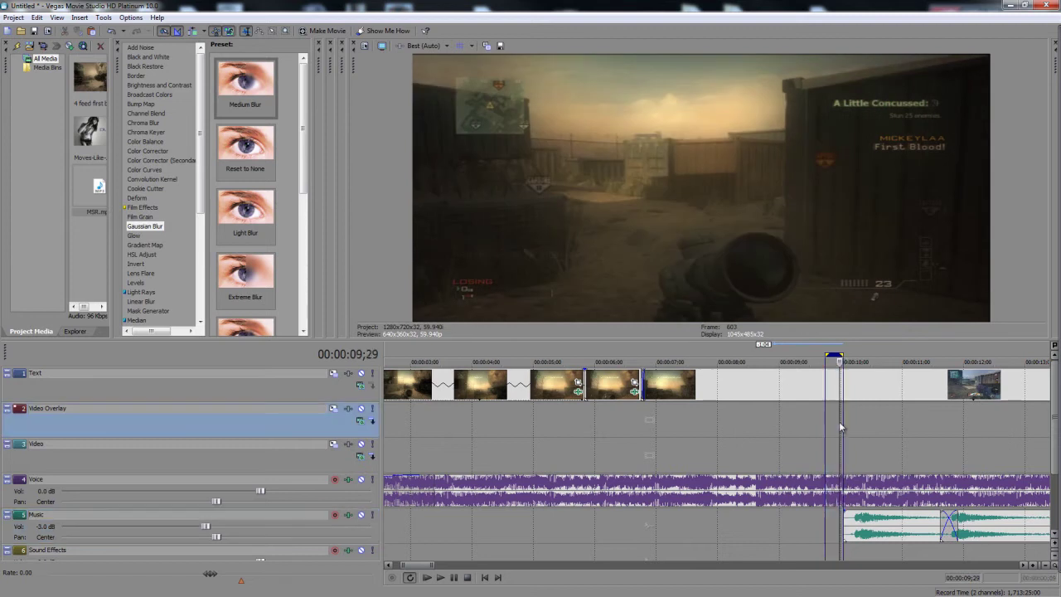
scroll(839, 430, "down", 2)
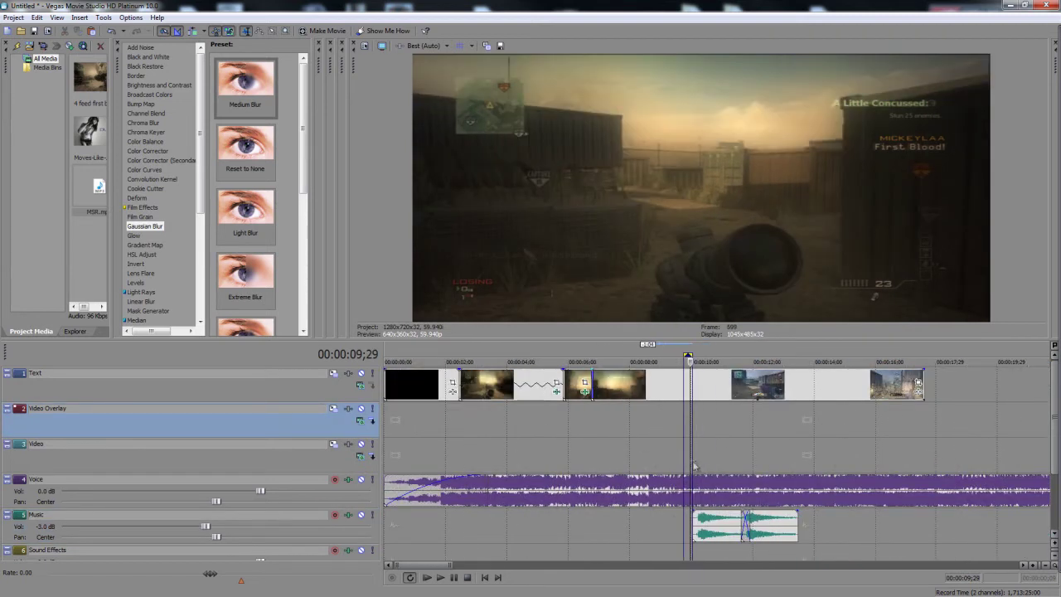
scroll(691, 461, "down", 4)
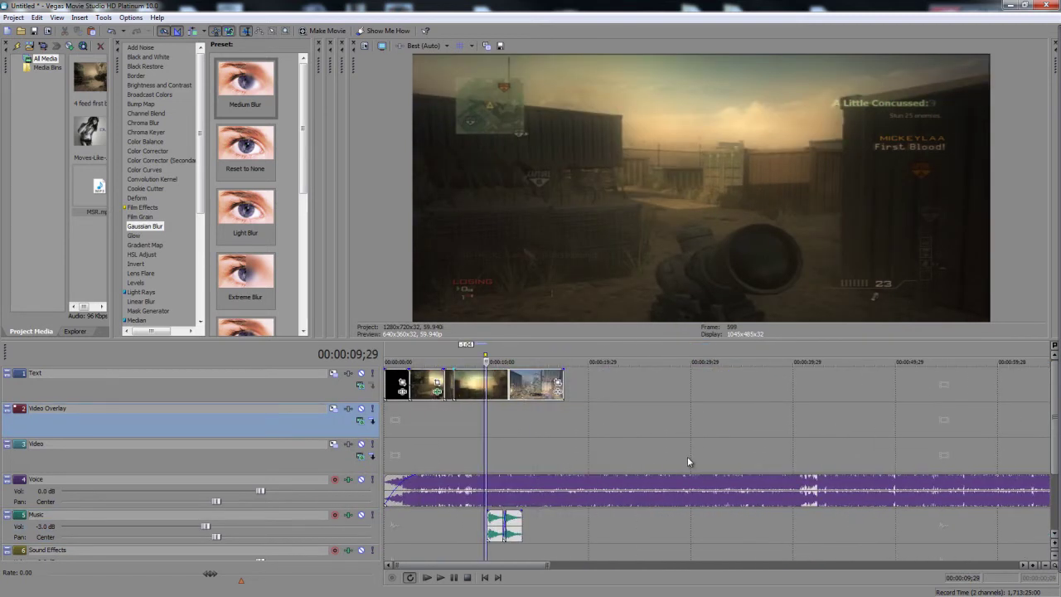
scroll(687, 456, "up", 4)
left_click(700, 529)
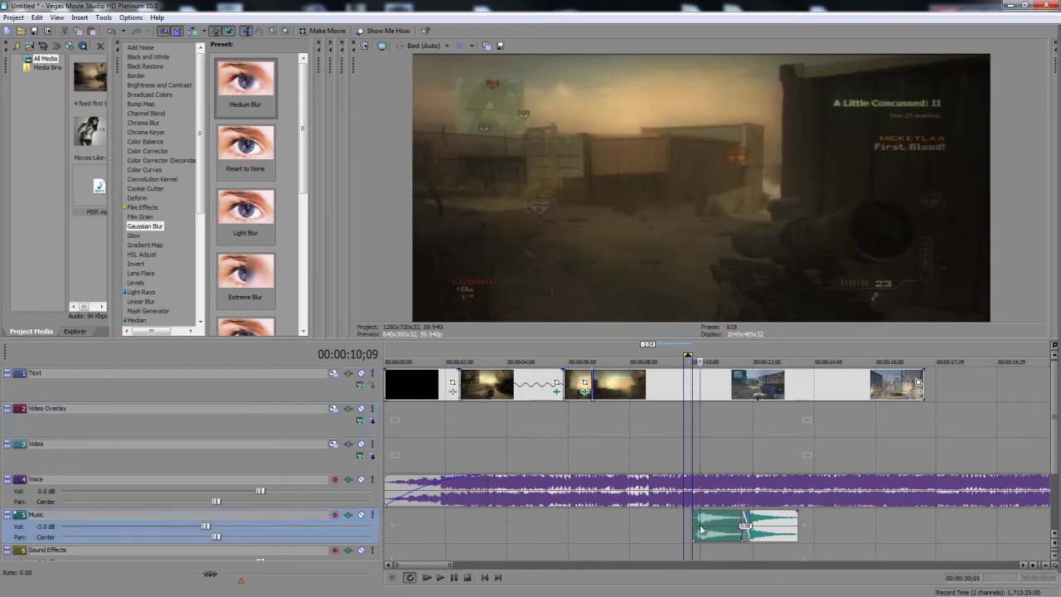
left_click_drag(715, 448, 732, 445)
left_click_drag(768, 536, 888, 531)
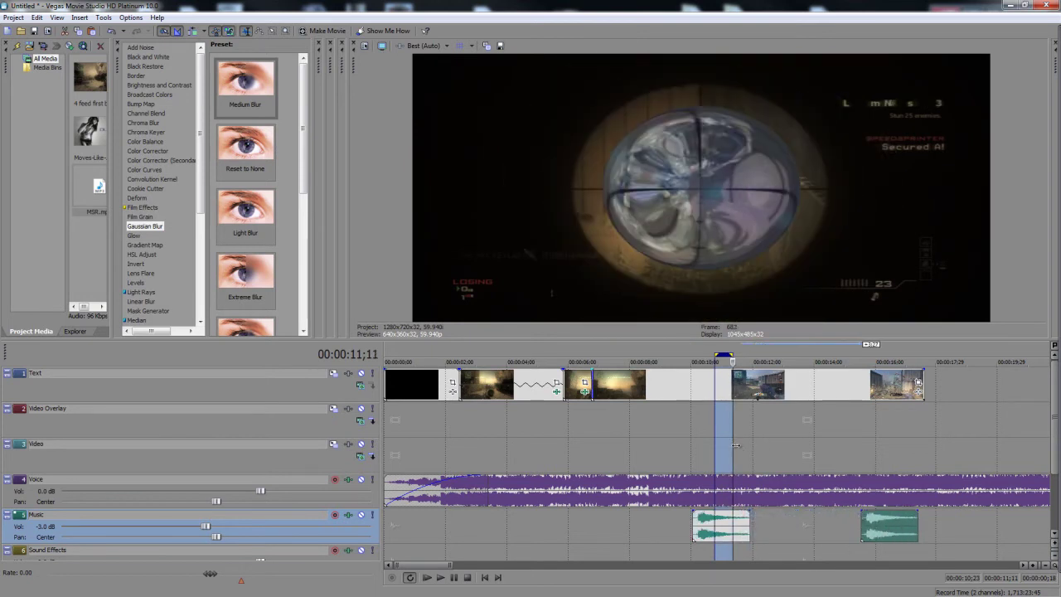
- Move the first sound on the Music track to start at about 00:00:11 and play it back against the shot
left_click_drag(735, 445, 750, 447)
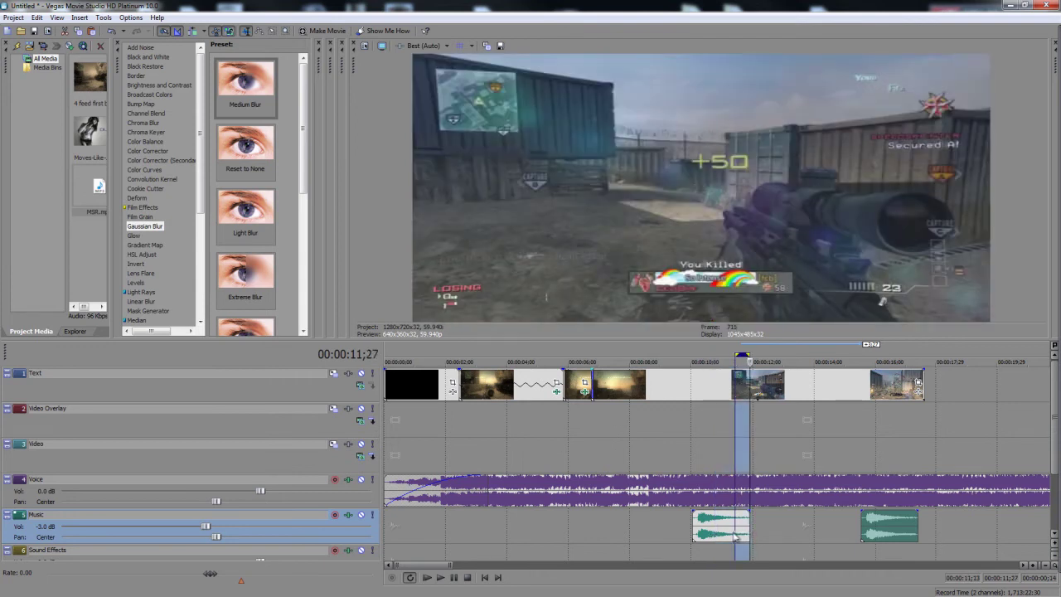
left_click_drag(734, 535, 766, 534)
left_click(726, 451)
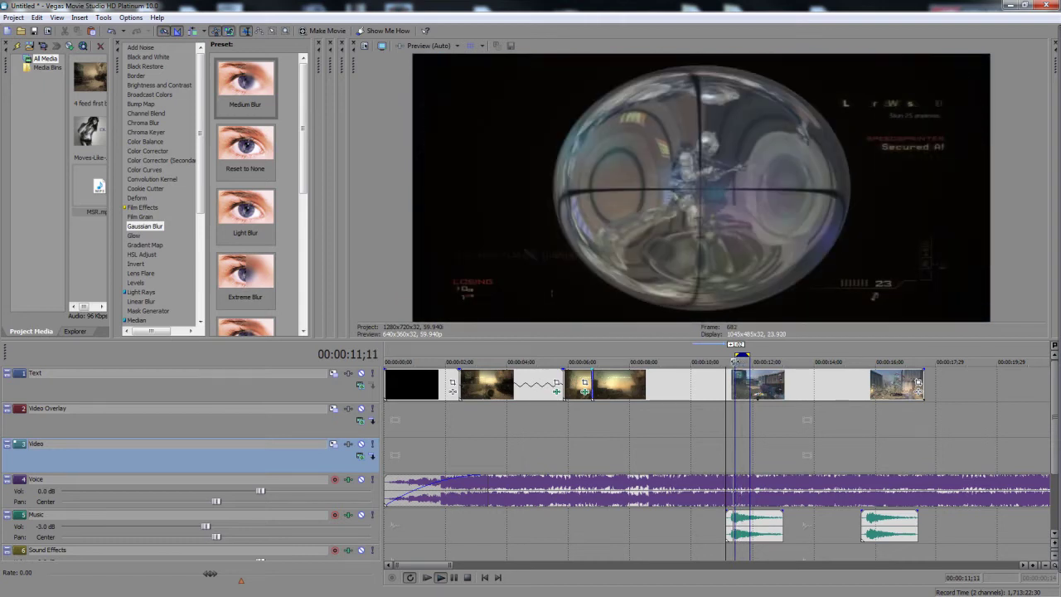
double_click(730, 456)
left_click(731, 456)
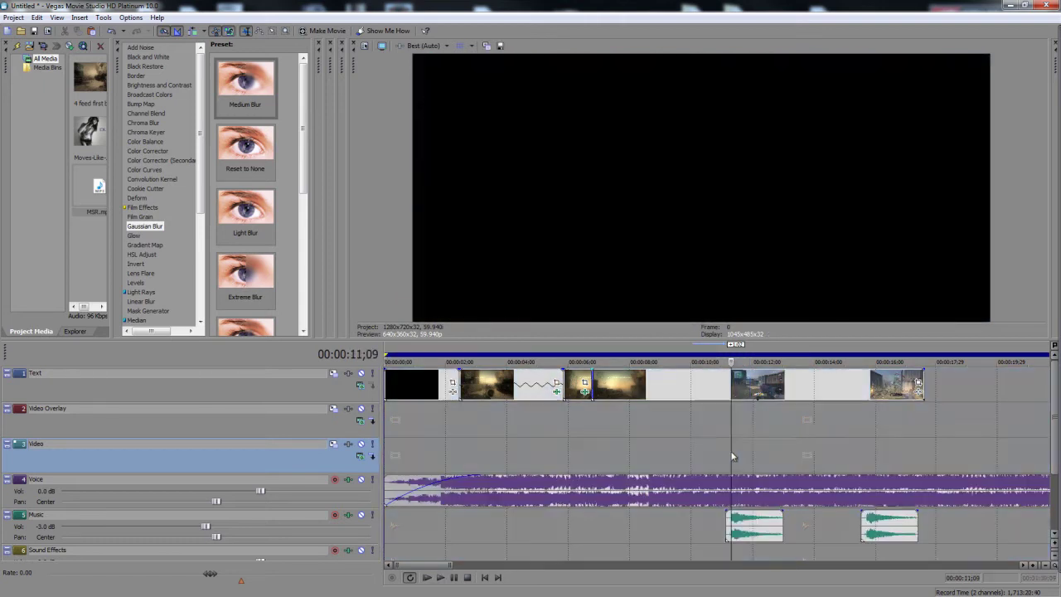
left_click(439, 578)
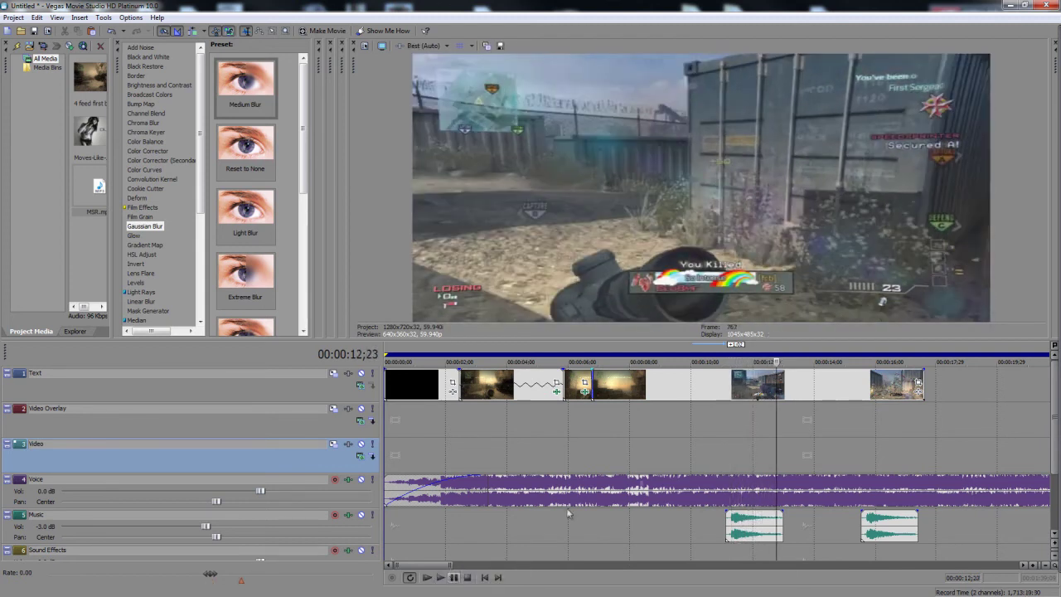
- Cut and re-paste the Text track section from 00:00:12;17 to 00:00:13;13, compress it to about half its length and close the gap
left_click_drag(771, 407, 798, 407)
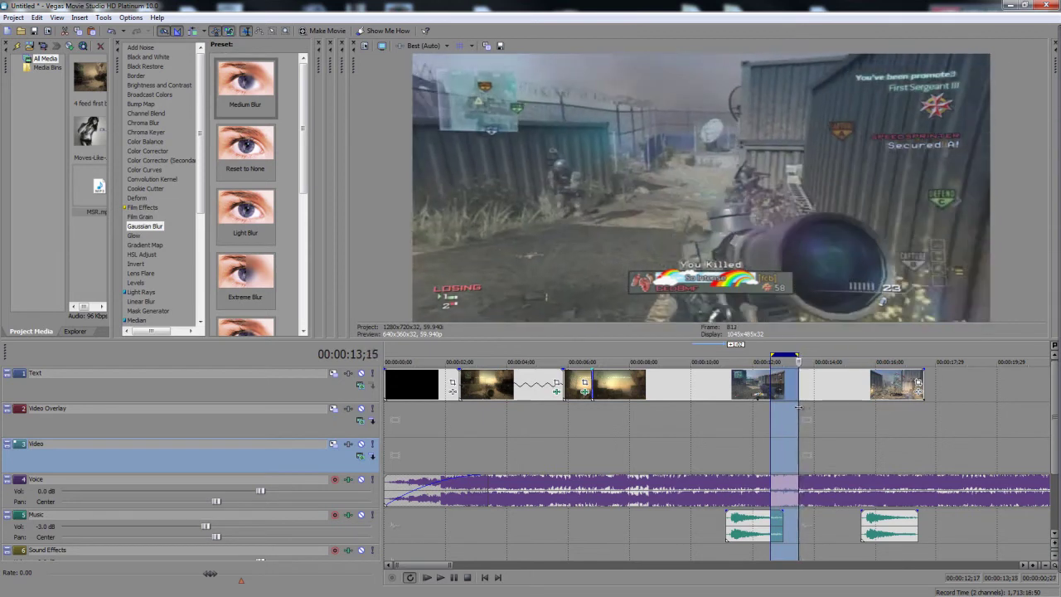
right_click(790, 380)
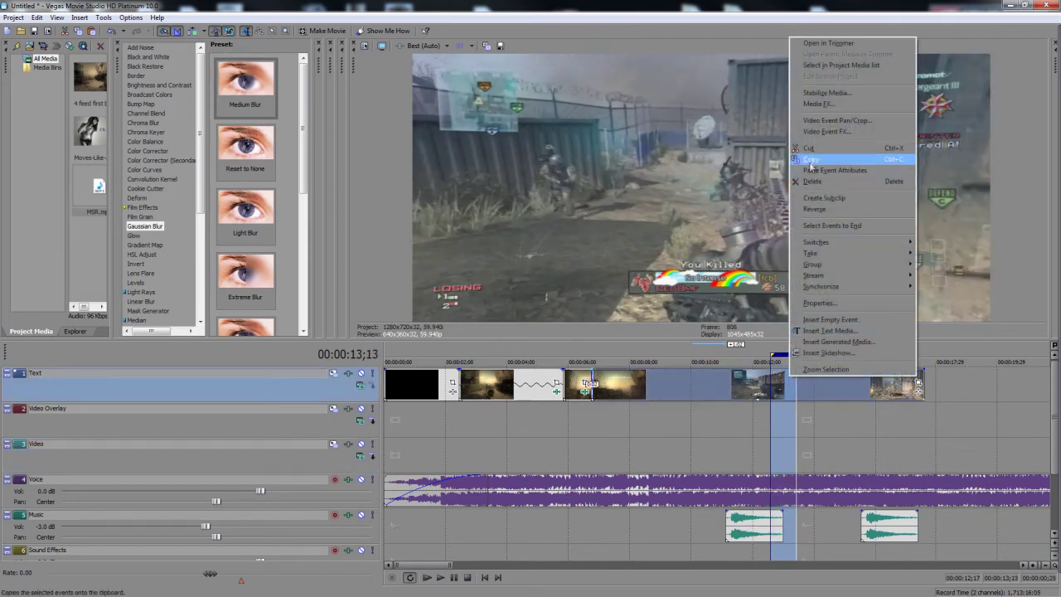
left_click(809, 149)
right_click(774, 383)
left_click(808, 393)
left_click_drag(809, 392, 787, 392)
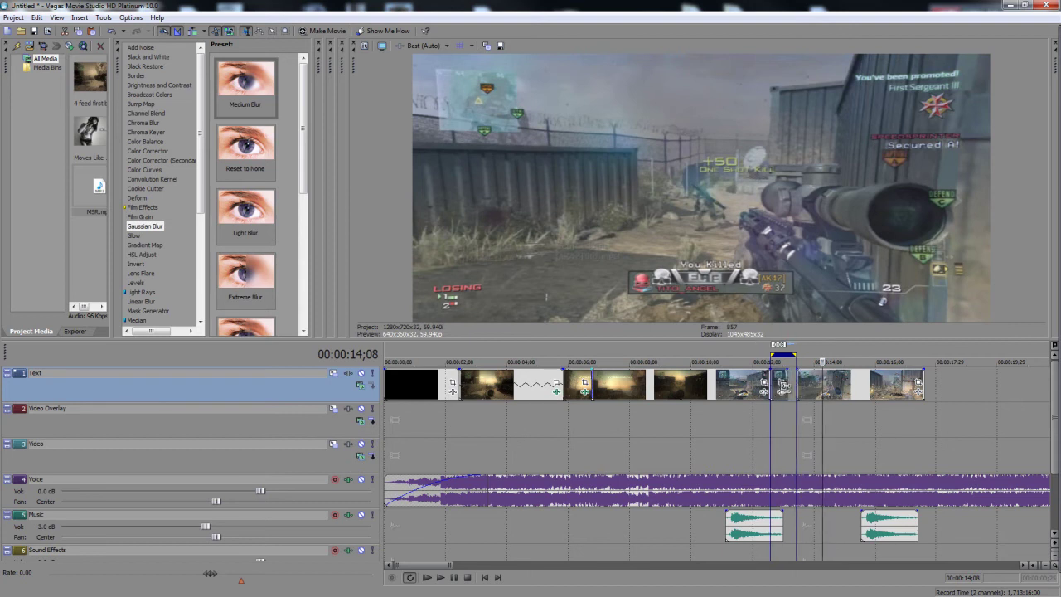
left_click_drag(789, 390, 780, 389)
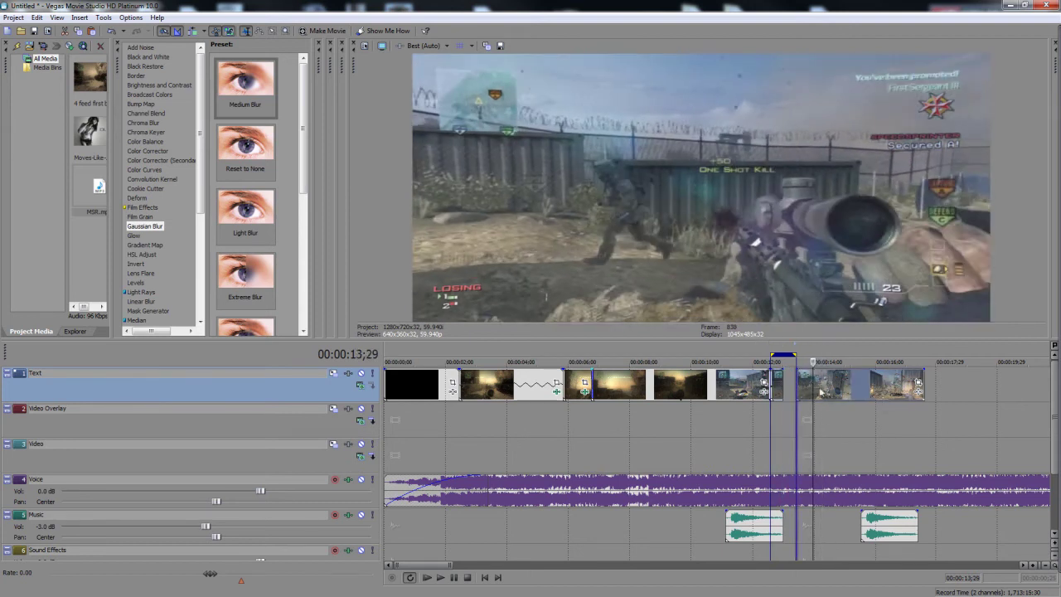
- Move the second sound on the Music track to start just after 00:00:13, fine-tuning its position against the second shot
left_click_drag(874, 537, 801, 538)
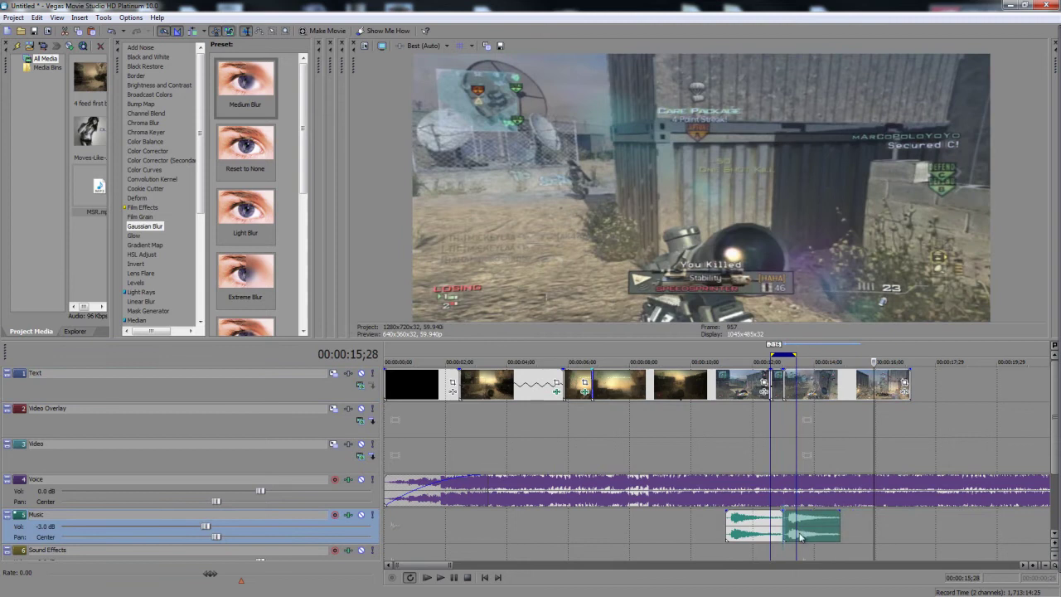
left_click(793, 464)
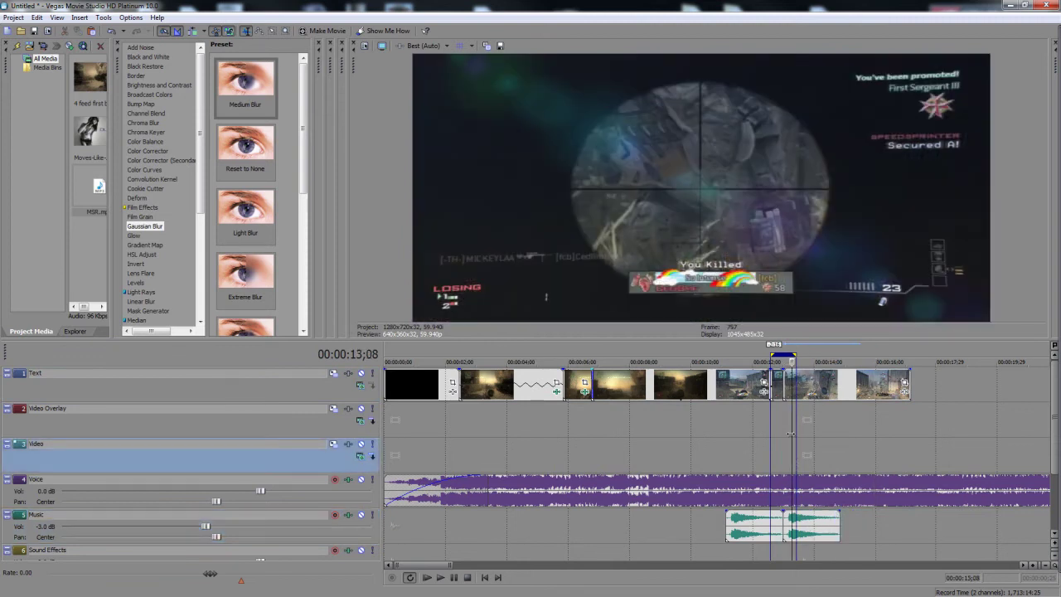
left_click(790, 432)
left_click(802, 432)
scroll(810, 481, "up", 4)
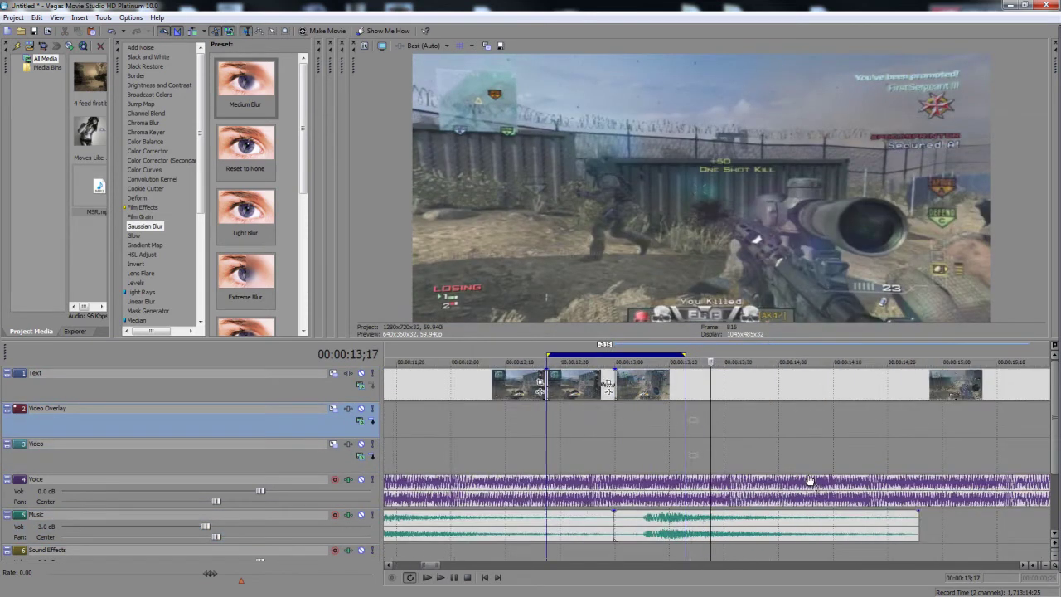
left_click(634, 437)
key("space")
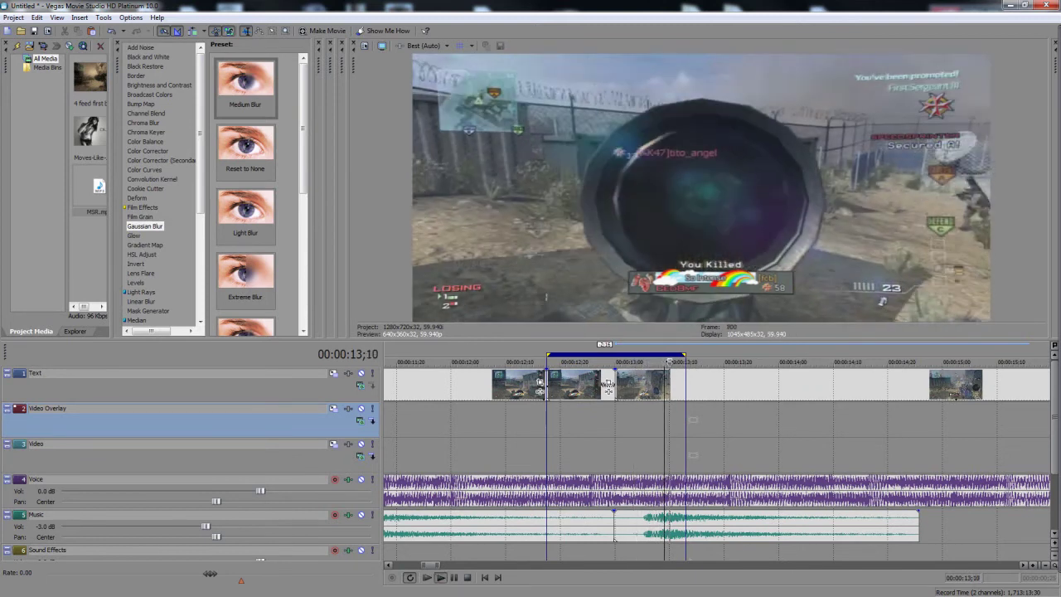
left_click_drag(663, 534, 676, 534)
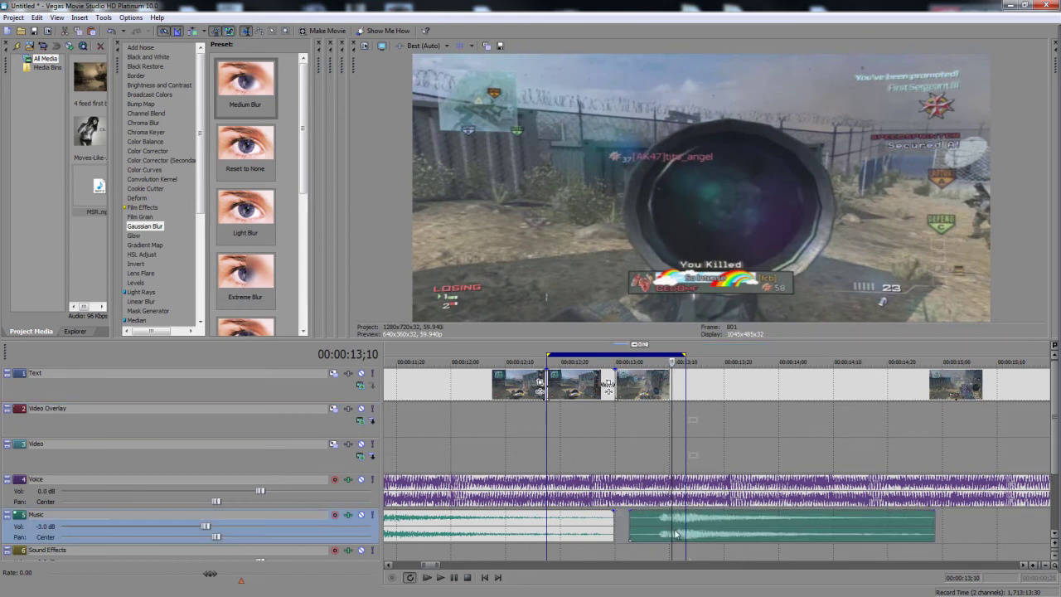
- Play back both shots with their sounds from about 00:00:10 and raise the Music track's volume to -0.1 dB
double_click(630, 448)
scroll(651, 437, "down", 6)
left_click(605, 433)
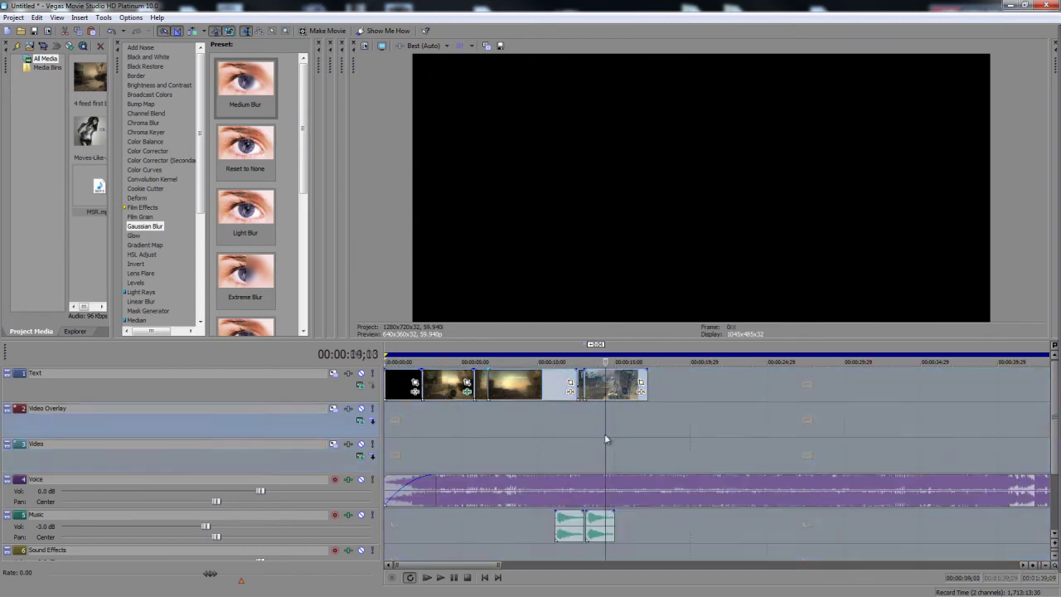
left_click(574, 438)
left_click(537, 440)
left_click(439, 577)
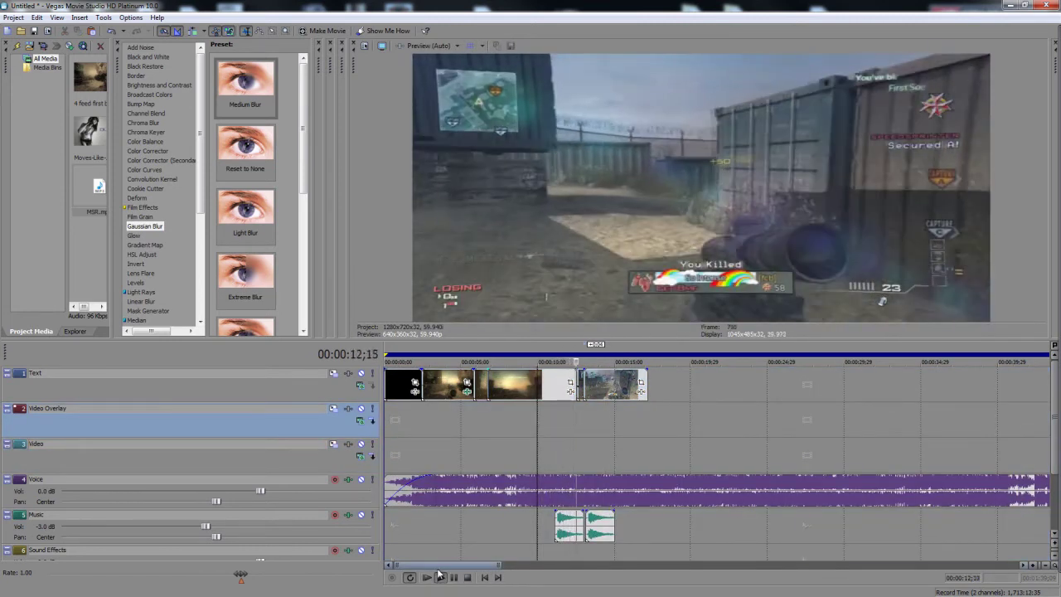
left_click(453, 579)
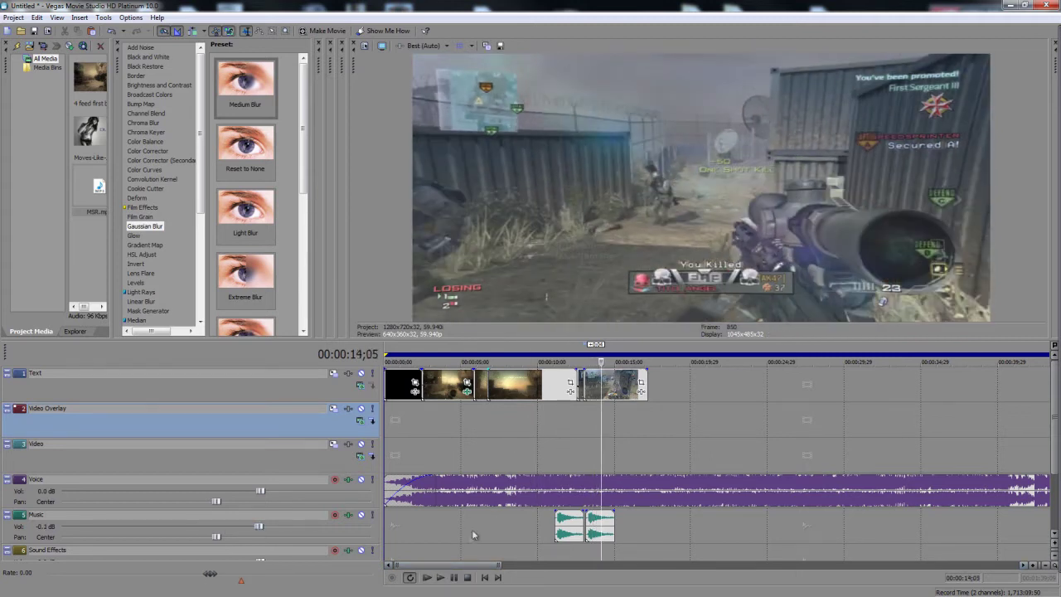
- Play back both shots again to check the louder sounds on the Music track
left_click(533, 454)
left_click(440, 577)
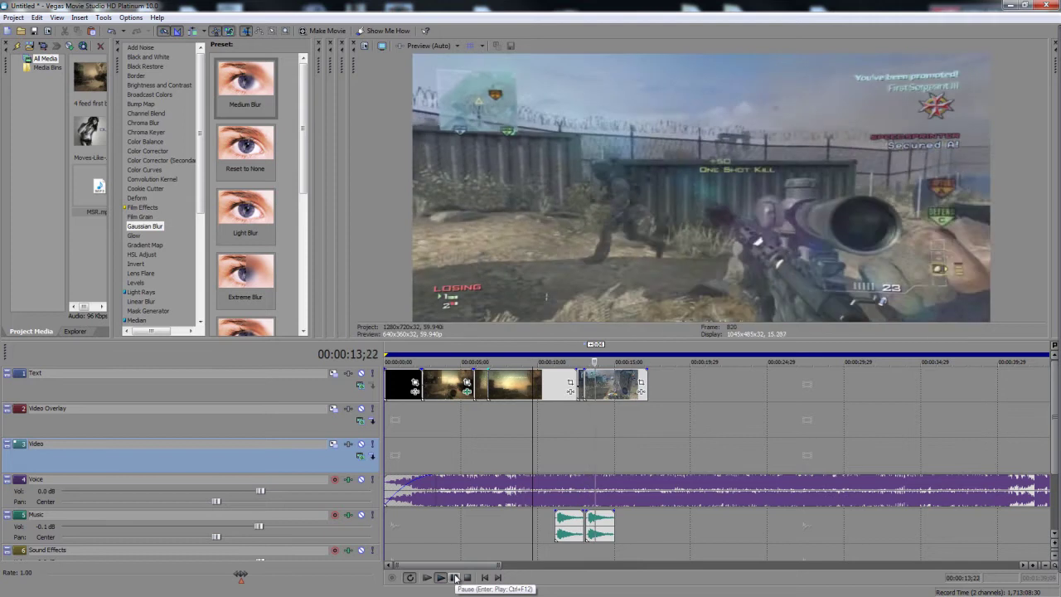
left_click(454, 577)
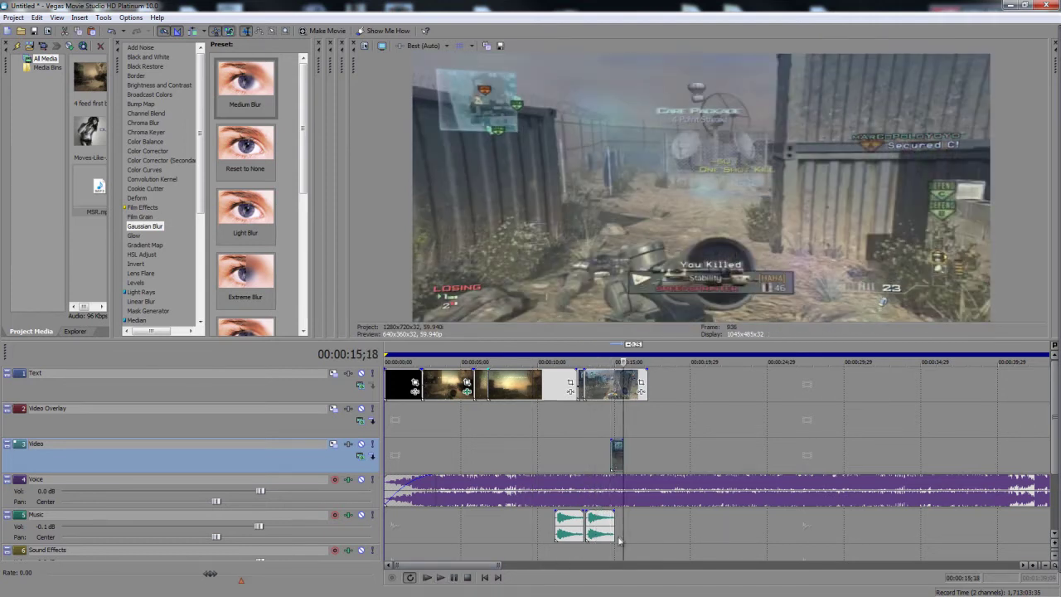
- Remove the short piece from the Video track at about 00:00:14;22
scroll(663, 456, "up", 5)
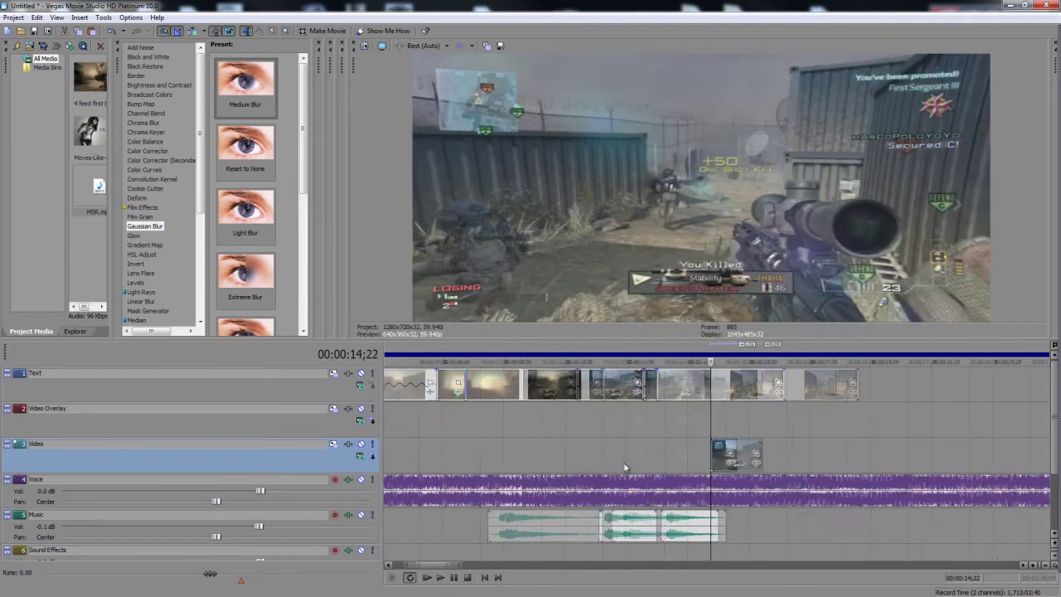
left_click(733, 458)
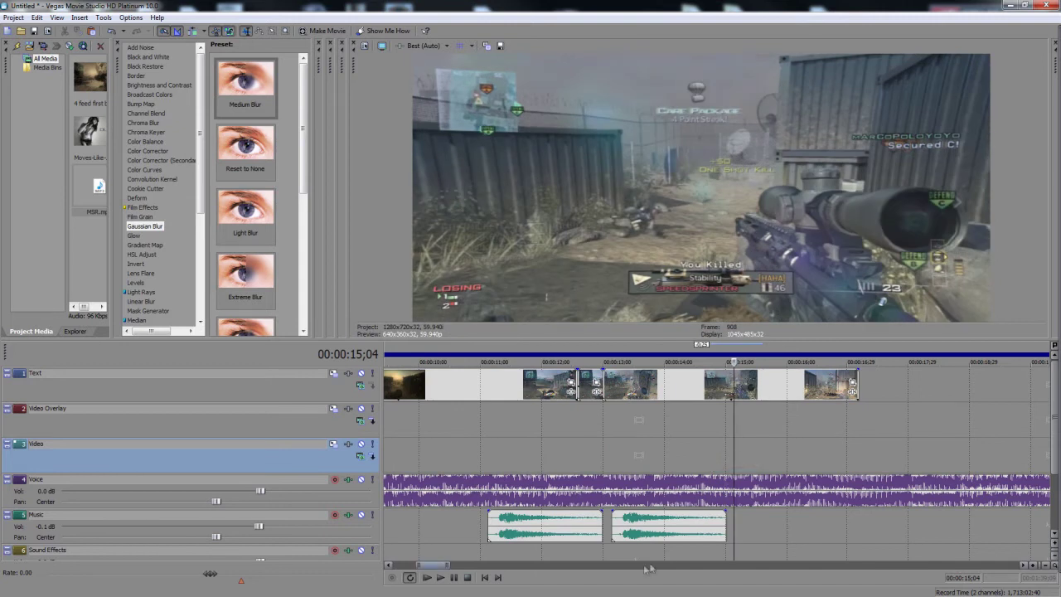
- Paste a third shot sound on the Music track, starting just after 00:00:15, and play it back against the video
left_click(649, 545)
left_click(741, 524)
key("ctrl+v")
left_click_drag(762, 525, 755, 524)
left_click(711, 431)
key("space")
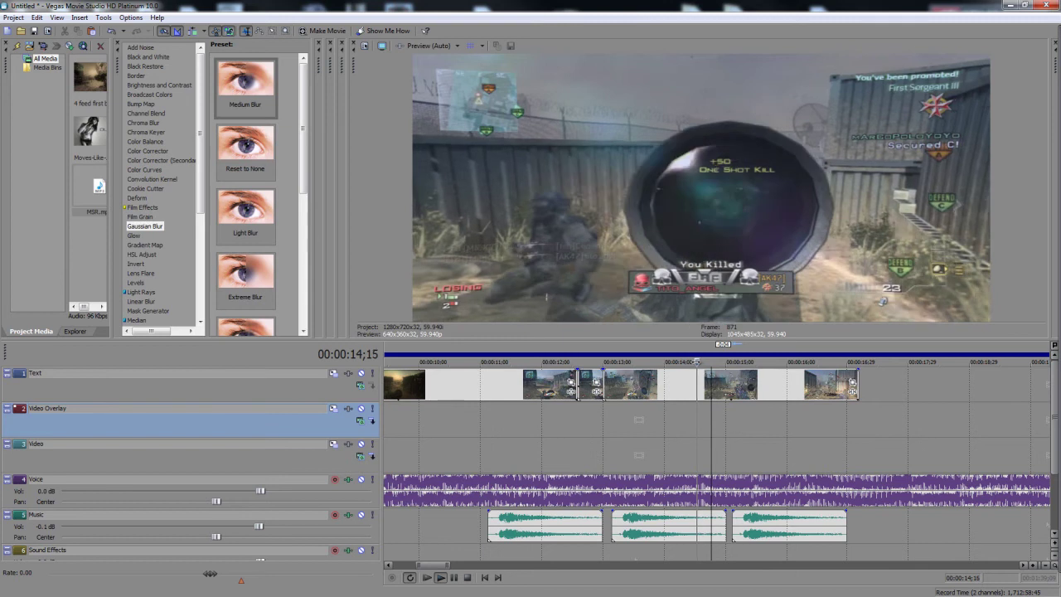
- Move the third shot sound to the Sound Effects track so it starts at about 00:00:14;10, overlapping the second sound
left_click(761, 537)
left_click_drag(716, 550, 714, 553)
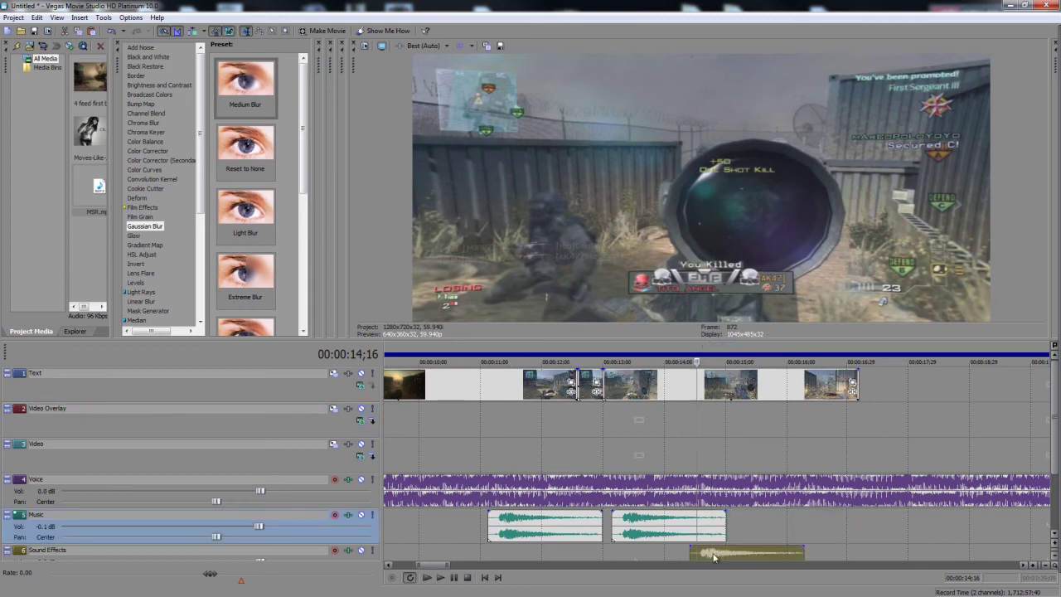
left_click(654, 451)
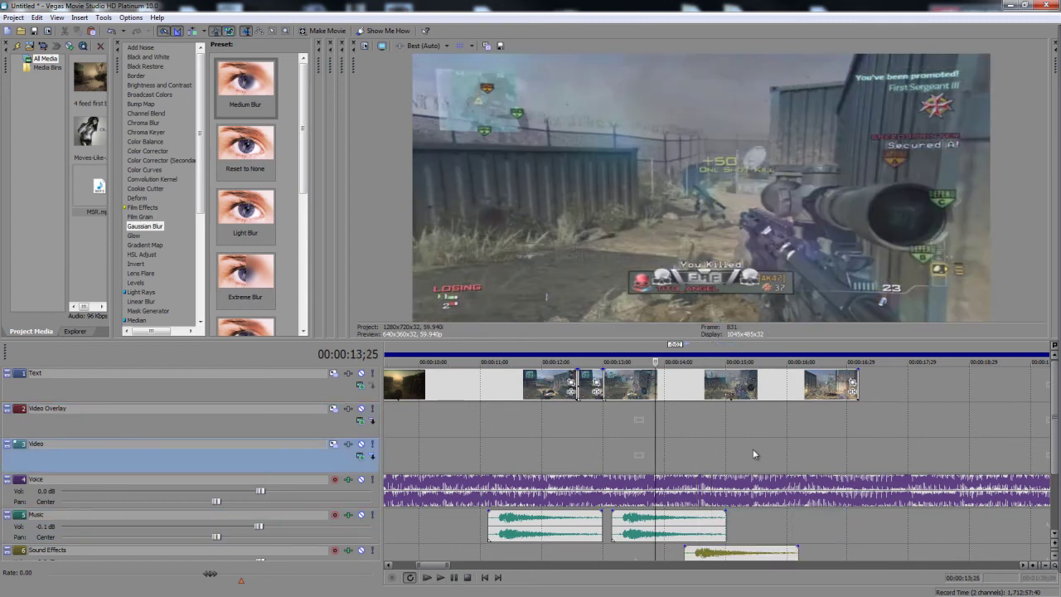
- Cut the Voice track's audio between 00:00:15;00 and 00:00:17;05 and delete the remaining audio after it
left_click_drag(728, 447, 858, 446)
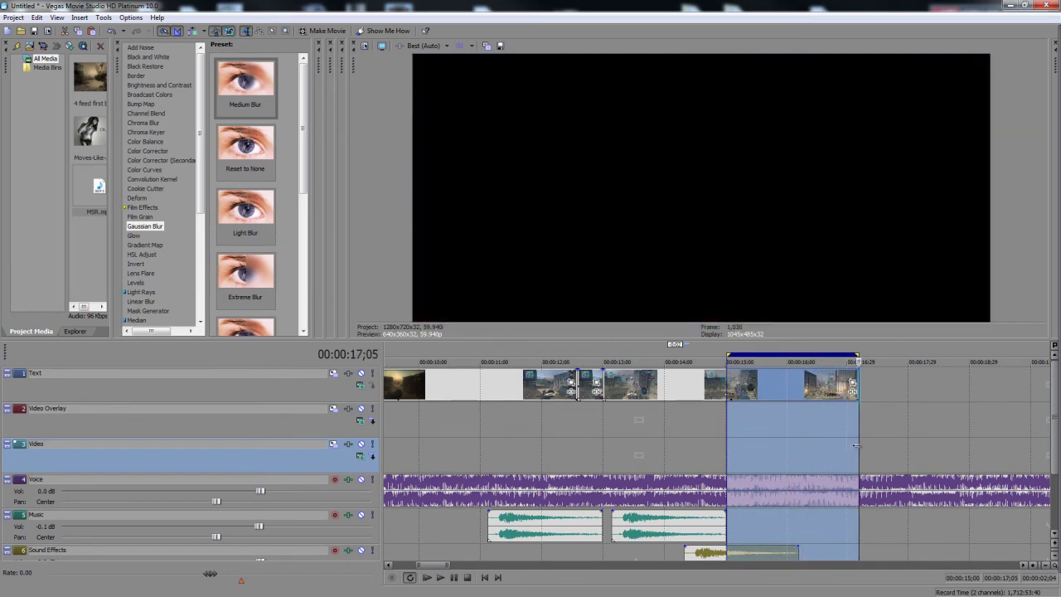
left_click(771, 489)
right_click(771, 489)
left_click(800, 292)
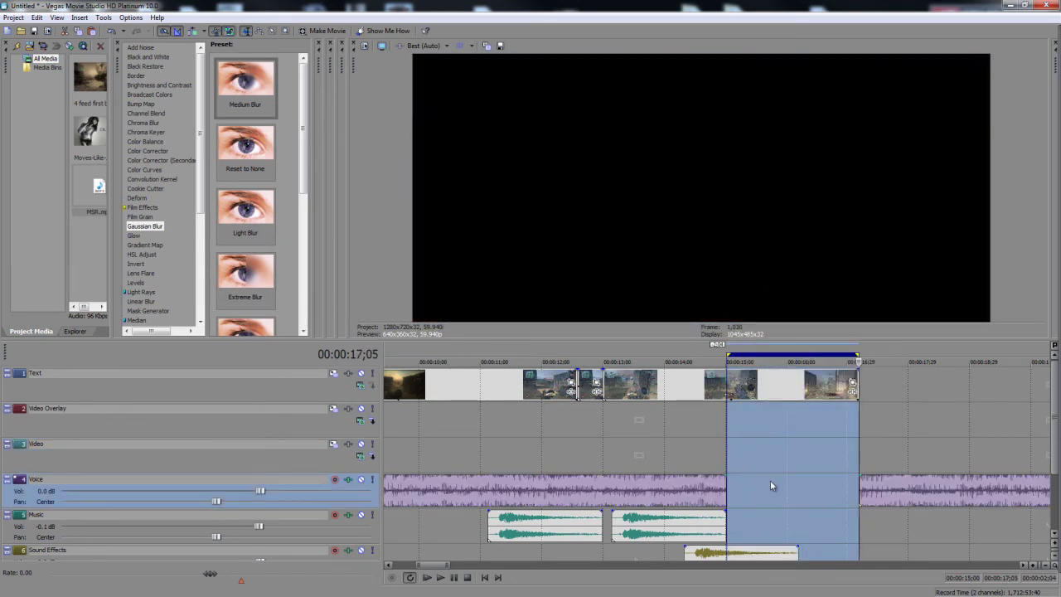
left_click(890, 497)
key("Delete")
- Paste the cut audio section and move it to a new track below Sound Effects, starting at 00:00:15;00
scroll(784, 481, "down", 1)
left_click(658, 495)
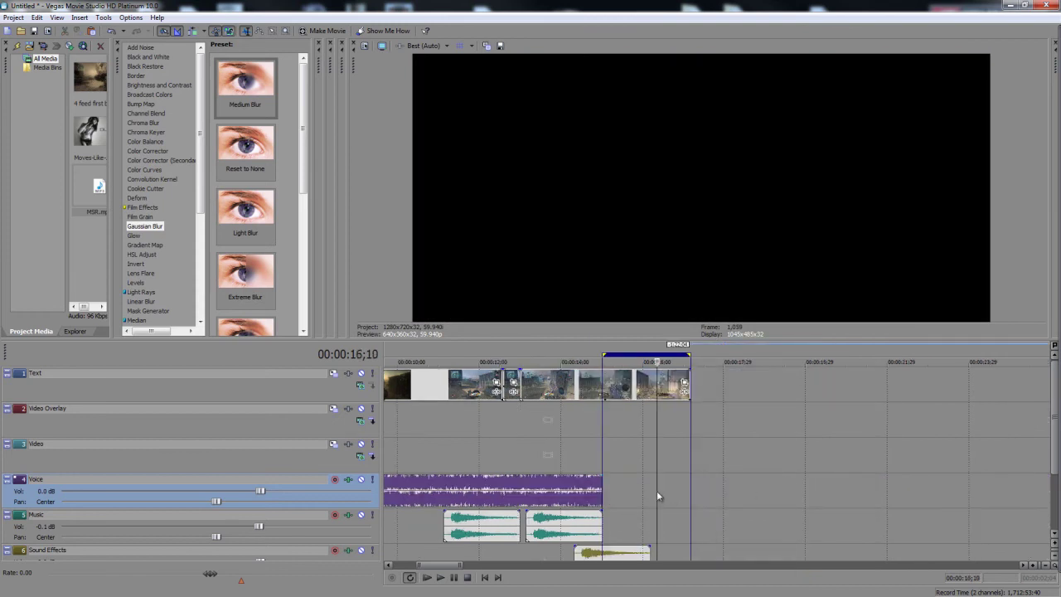
key("ctrl+v")
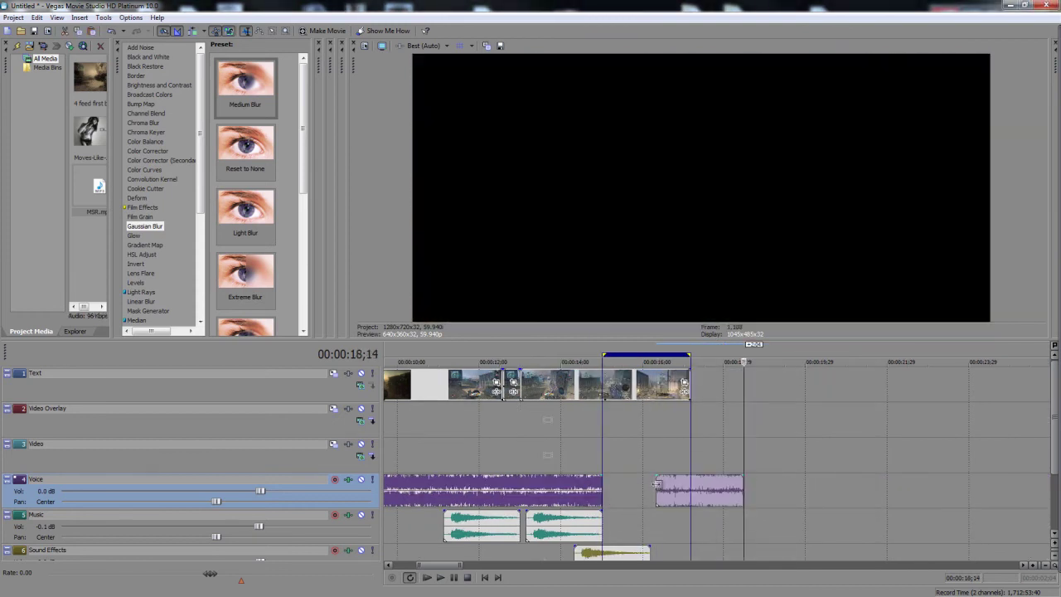
scroll(687, 552, "down", 2)
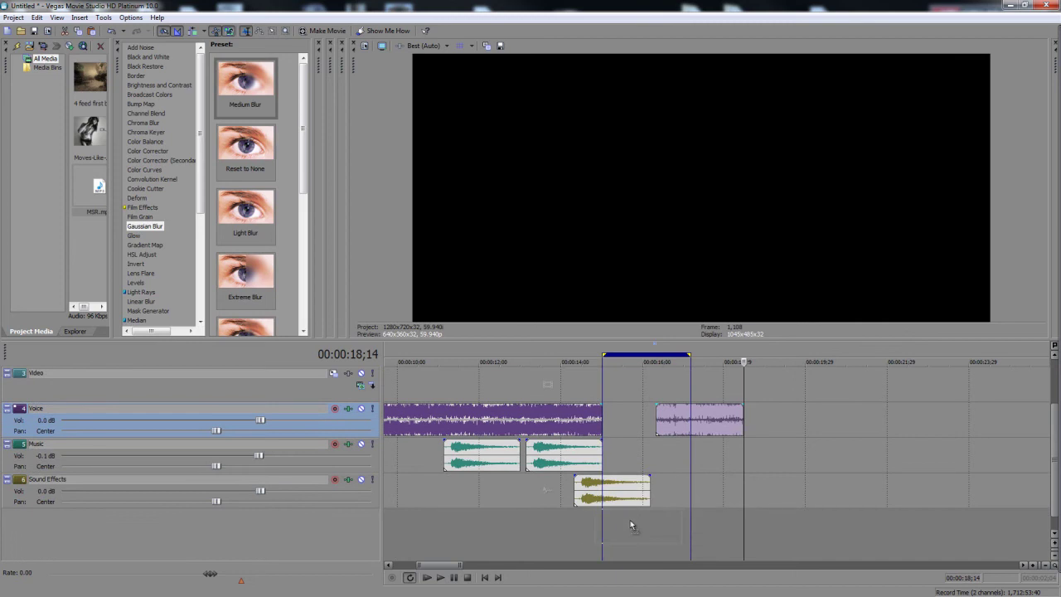
left_click_drag(645, 521, 636, 522)
left_click(620, 522)
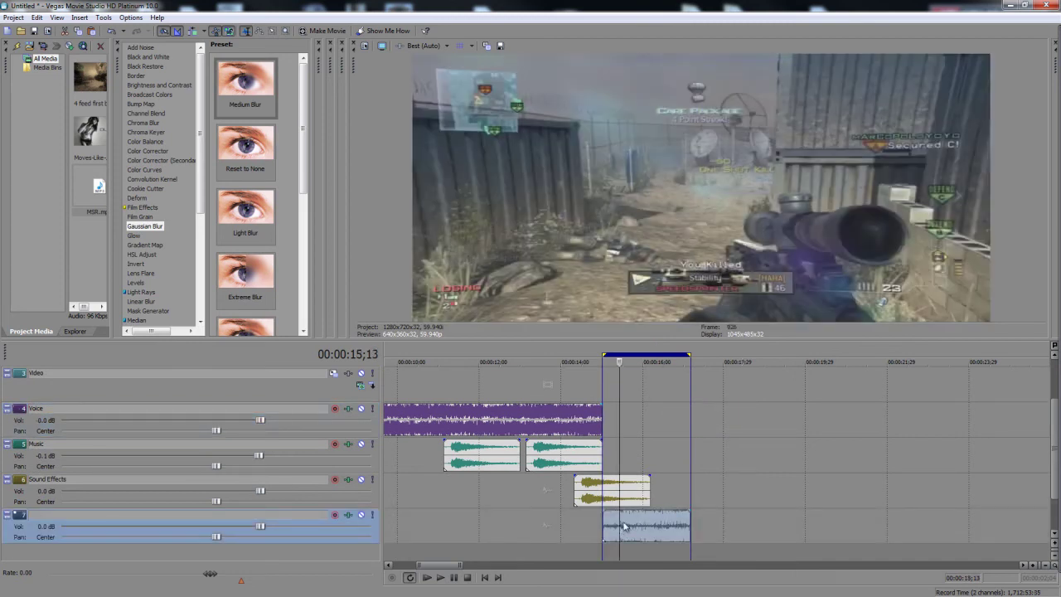
- Apply the "muffle" Track EQ preset to the new audio track, leaving its noise gate and compressor at their defaults
left_click(336, 515)
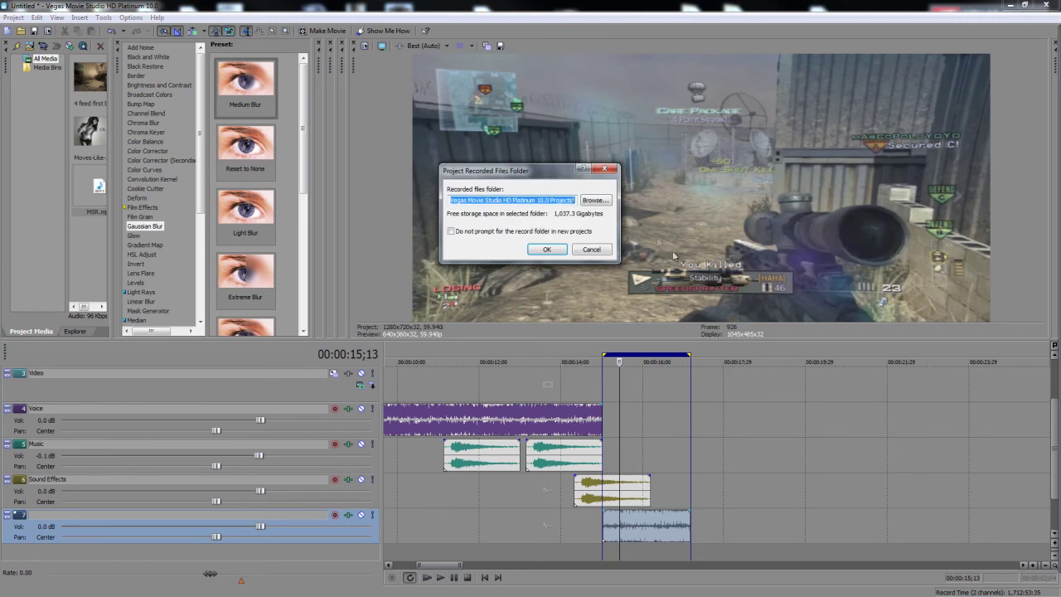
left_click(606, 170)
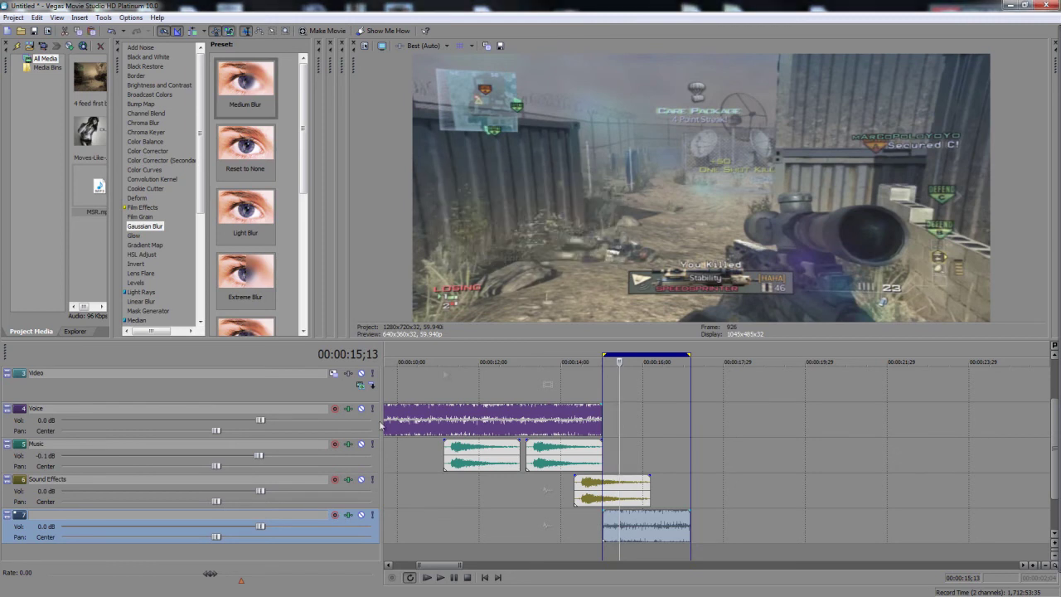
left_click(349, 515)
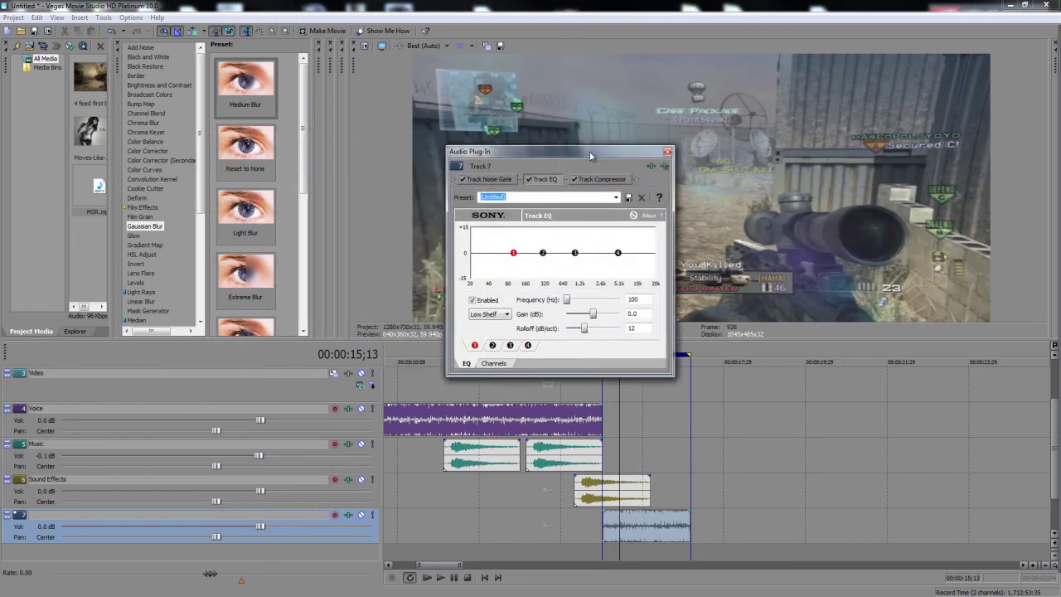
left_click(616, 197)
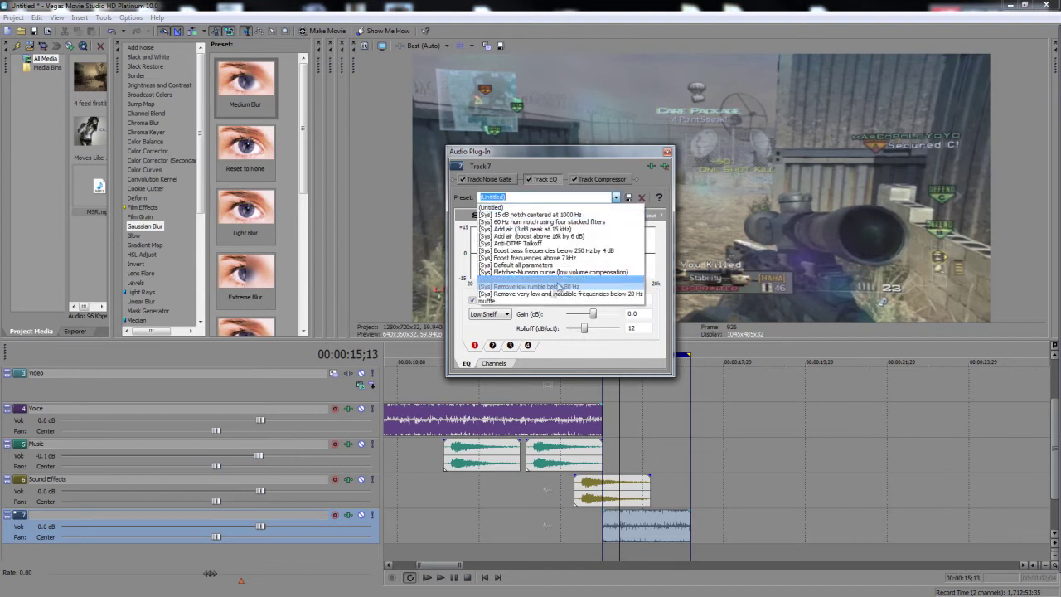
left_click(546, 302)
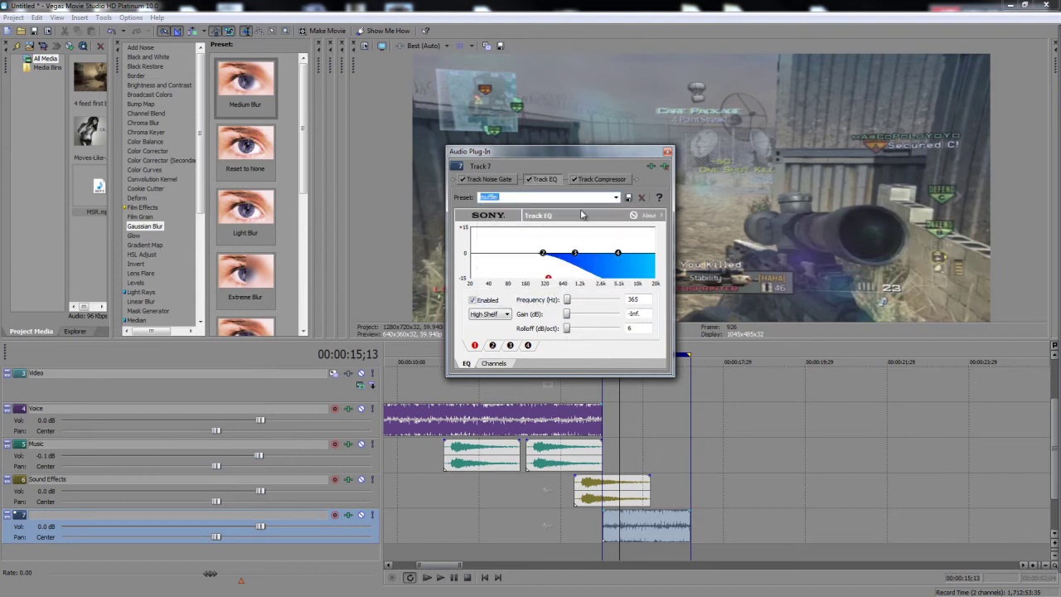
left_click(484, 181)
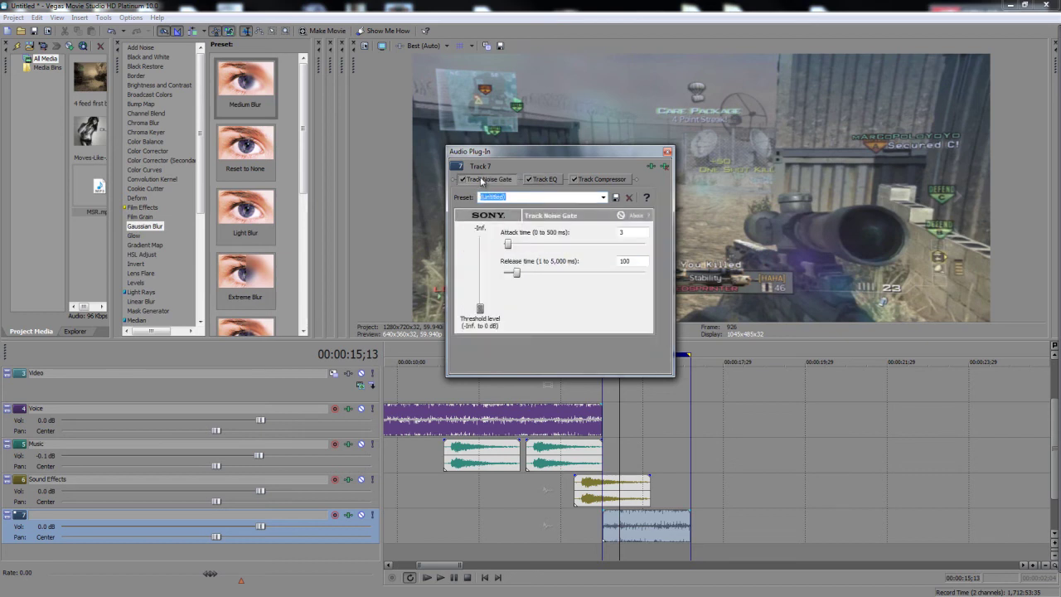
left_click(601, 180)
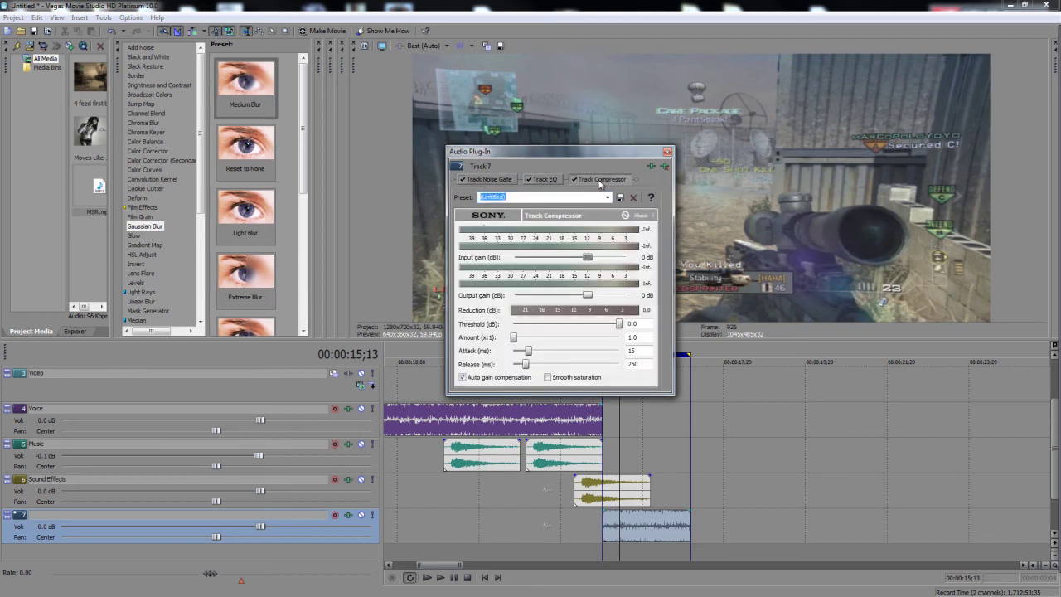
left_click(536, 178)
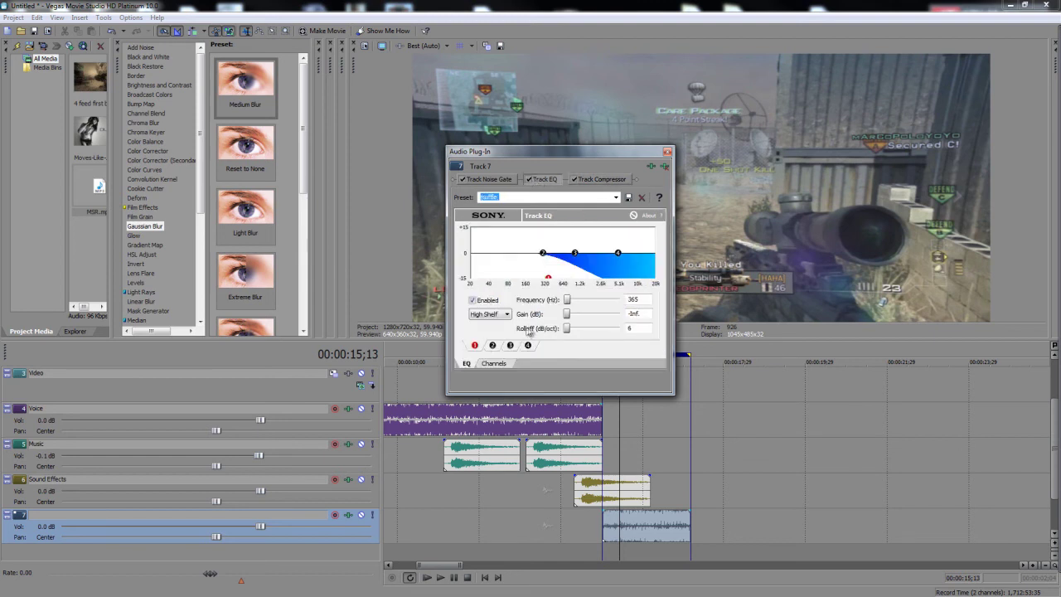
left_click(664, 154)
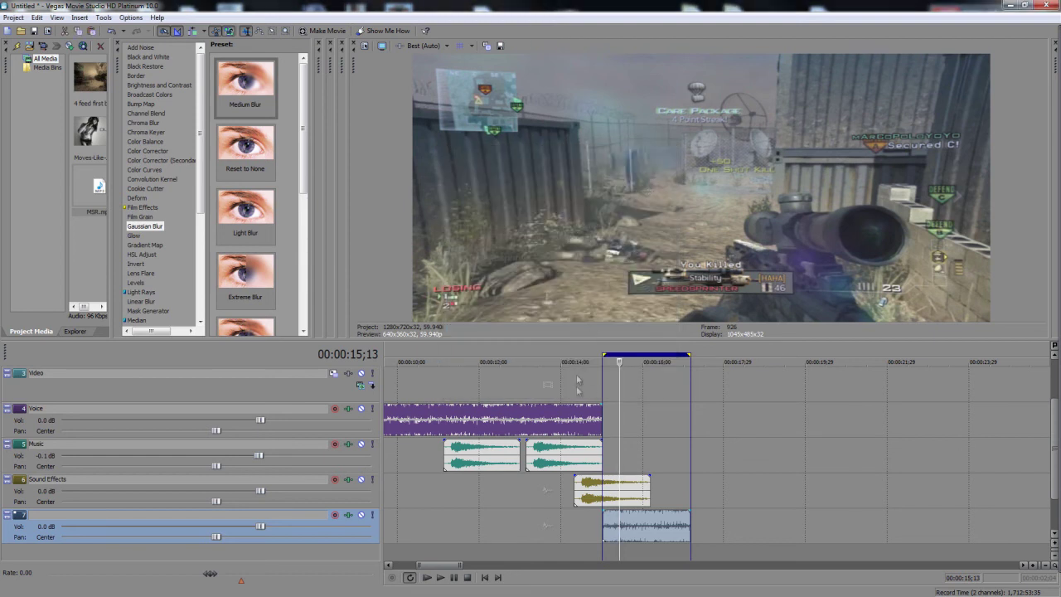
- Play back the transition into the muffled audio section from about 00:00:14;25
double_click(590, 385)
left_click(595, 382)
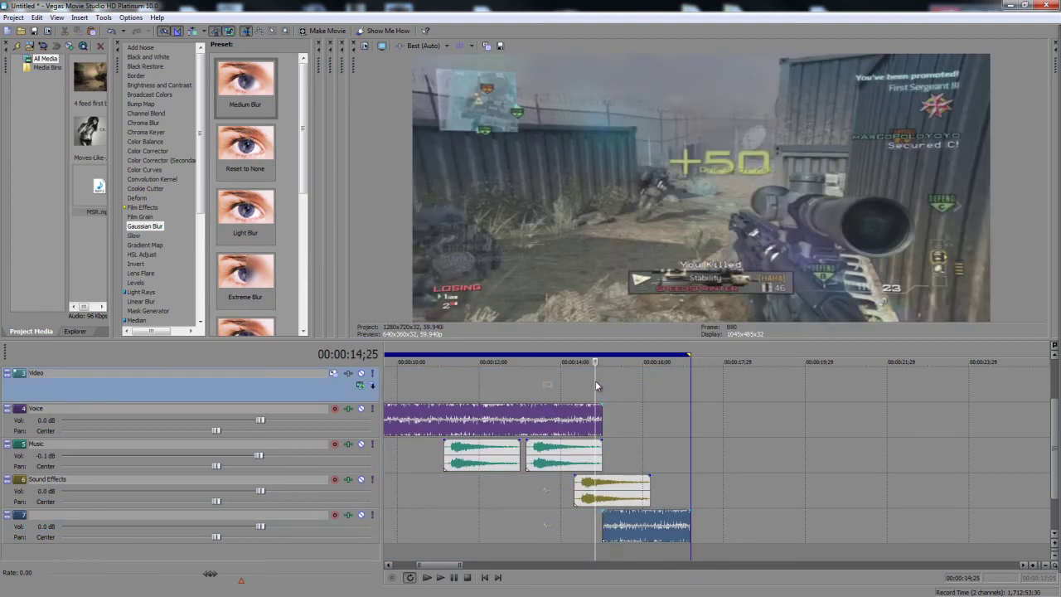
left_click(442, 577)
scroll(584, 494, "up", 3)
scroll(584, 493, "up", 1)
left_click_drag(1055, 431, 1056, 392)
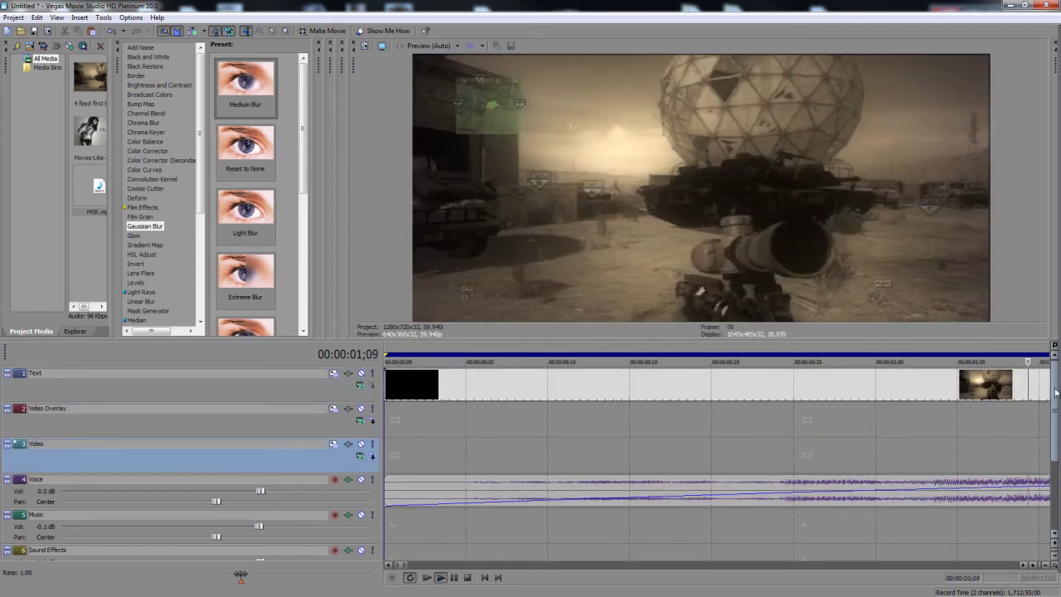
scroll(690, 487, "down", 10)
scroll(577, 466, "up", 4)
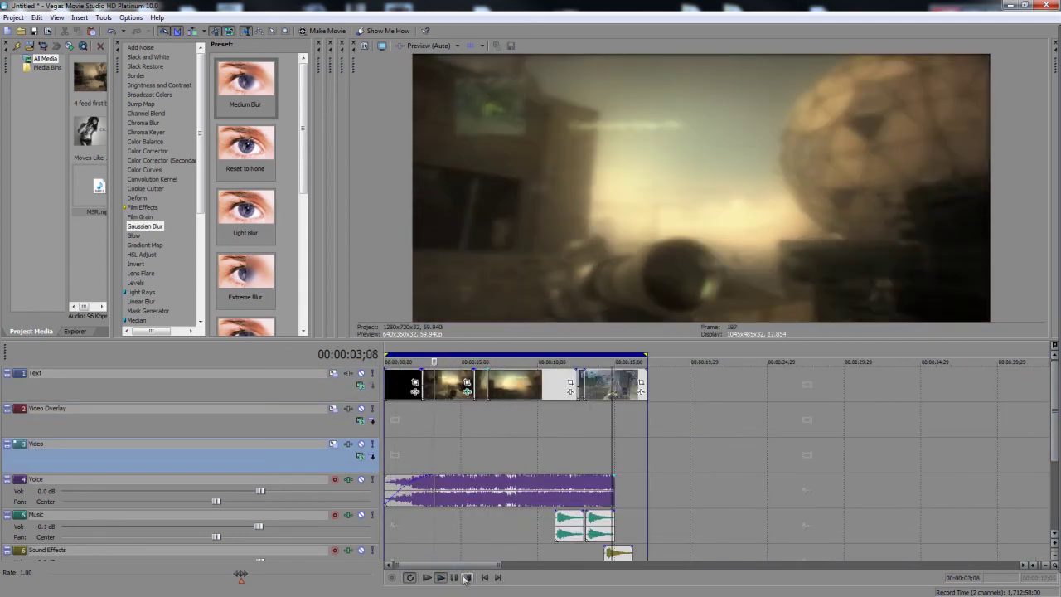
left_click(465, 578)
- Try to slow the last gameplay clip by stretching its end, and play back from 00:00:13;00
left_click_drag(645, 375, 1049, 408)
left_click(570, 409)
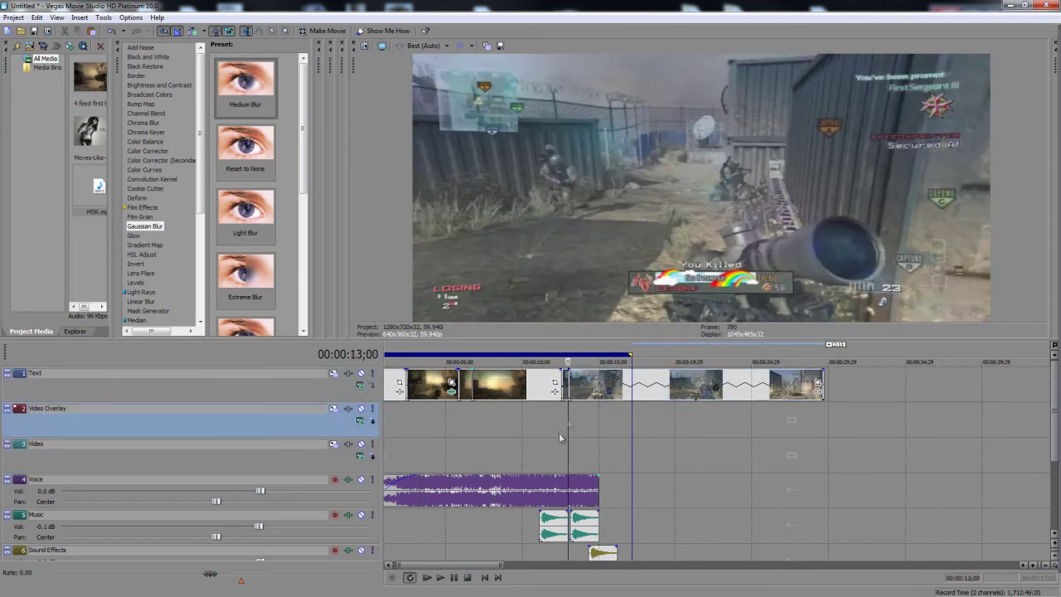
left_click(440, 578)
left_click(451, 578)
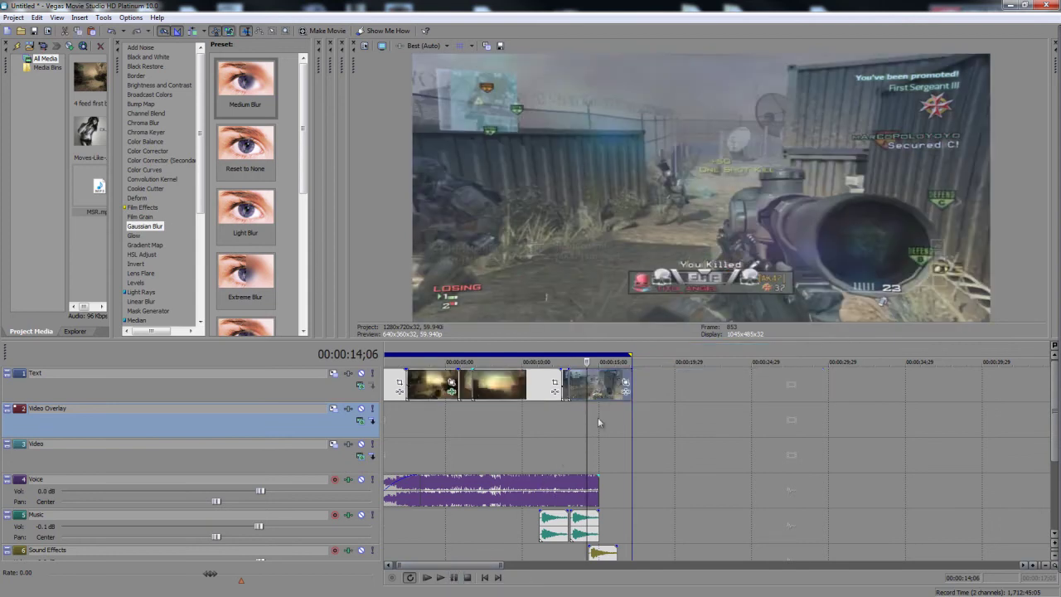
- Split the last gameplay clip at the edges of the range from 00:00:13;00 to 00:00:15;00
left_click_drag(569, 403, 588, 402)
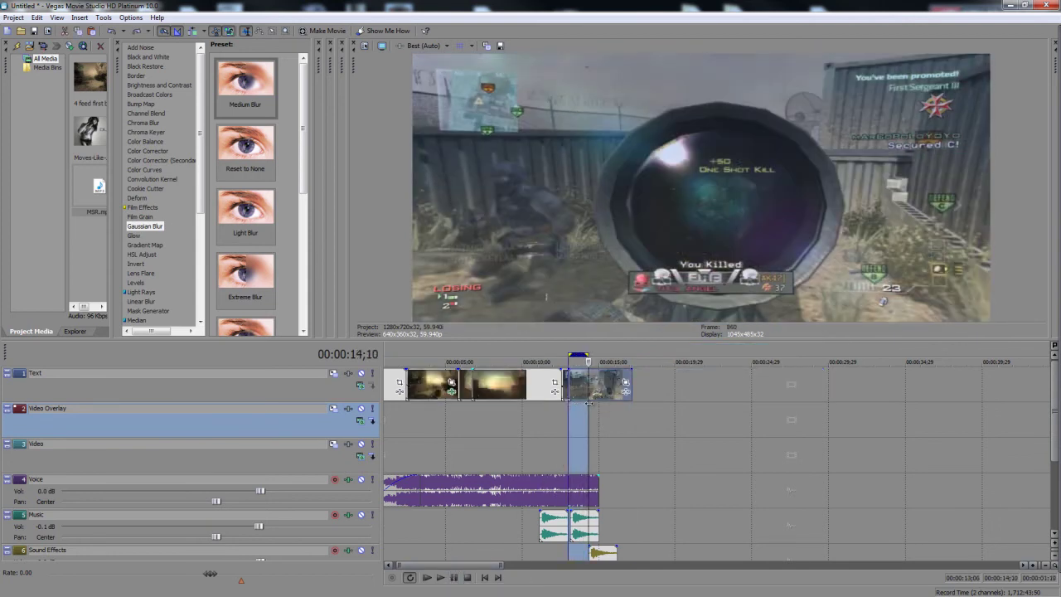
scroll(588, 412, "up", 3)
left_click_drag(710, 408, 730, 408)
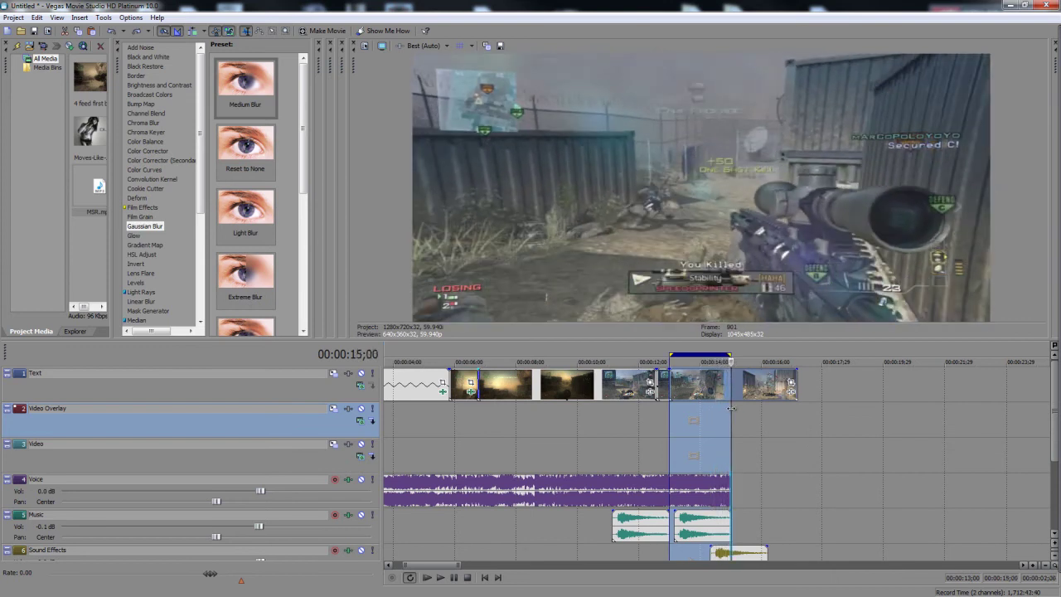
right_click(702, 382)
left_click(719, 156)
left_click(693, 398)
right_click(693, 398)
left_click(718, 403)
left_click_drag(718, 390, 695, 390)
- Slow the clip after 00:00:15;00 by stretching it, and trim its end to about 00:00:19;16 with a fade-out
left_click_drag(791, 385, 1022, 402)
scroll(1022, 402, "down", 3)
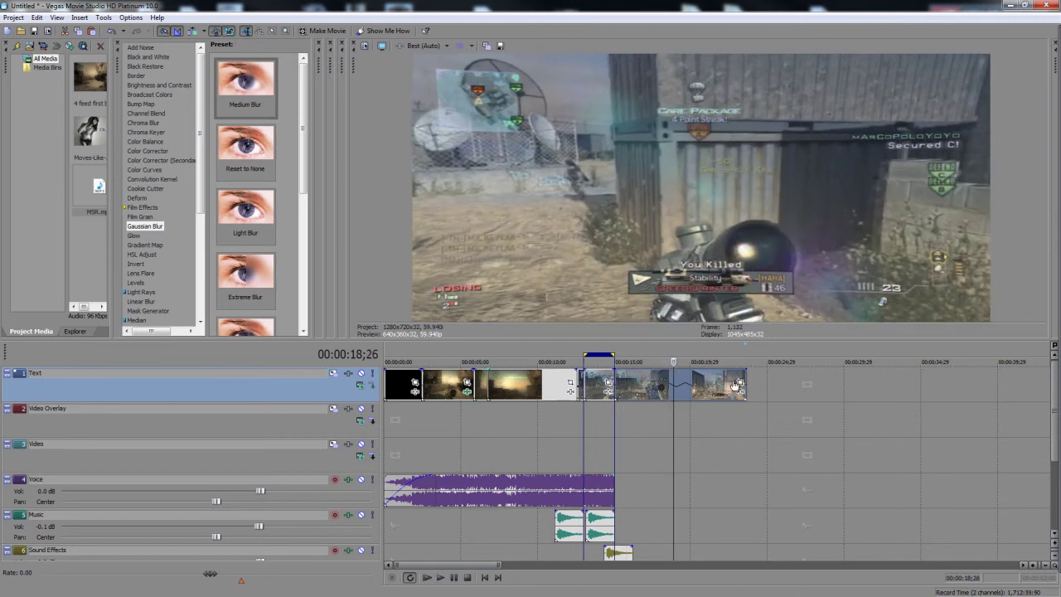
left_click_drag(743, 378, 657, 367)
- Play back the whole project from the start to check the edit, replaying the part before 00:00:10
key("space")
key("Return")
double_click(534, 437)
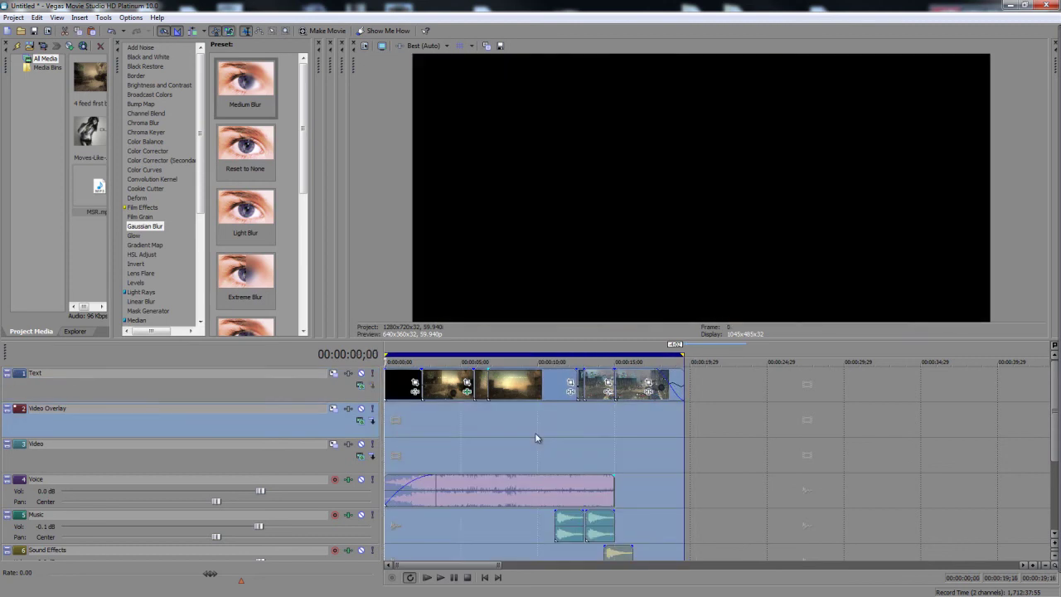
left_click(440, 578)
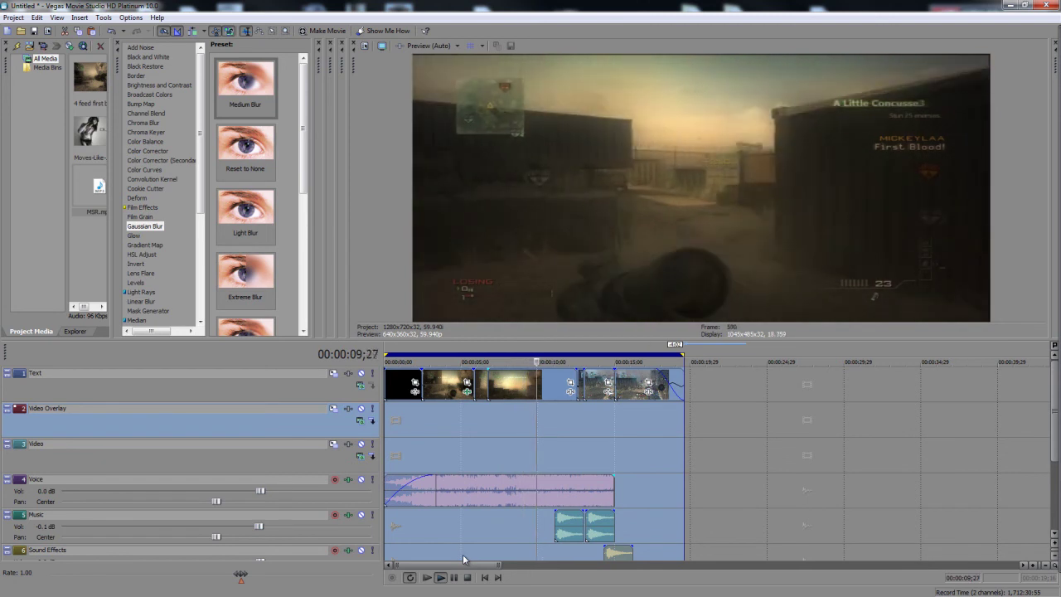
left_click(441, 578)
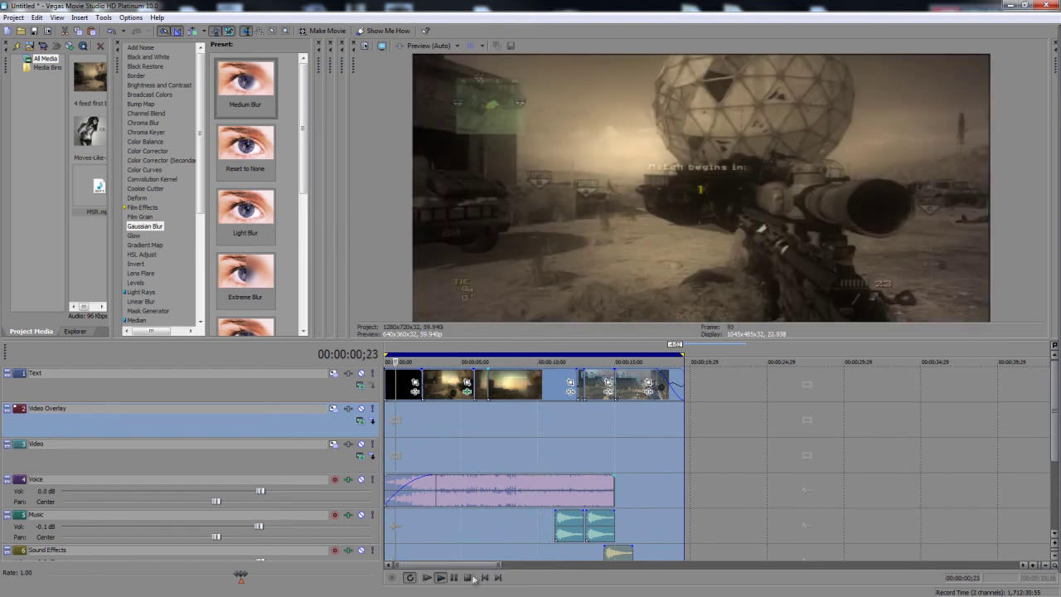
left_click(502, 438)
key("space")
- Split the sepia gameplay clip at 00:00:08;23 and 00:00:09;25 to isolate a short piece
left_click(513, 423)
left_click_drag(518, 423, 535, 425)
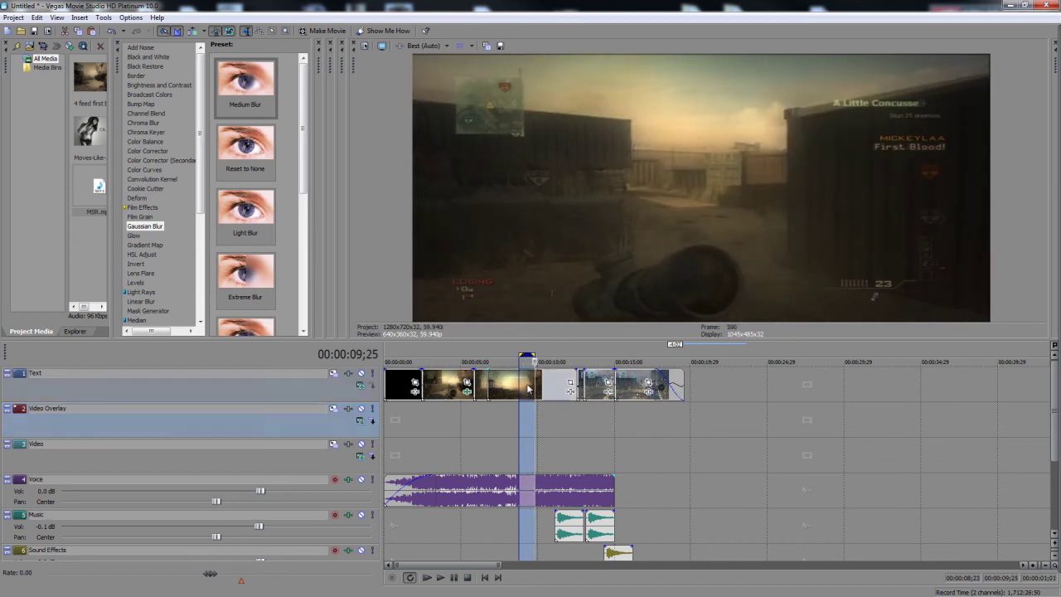
right_click(528, 388)
left_click(572, 155)
right_click(515, 383)
right_click(525, 386)
left_click(548, 394)
left_click_drag(546, 381, 530, 380)
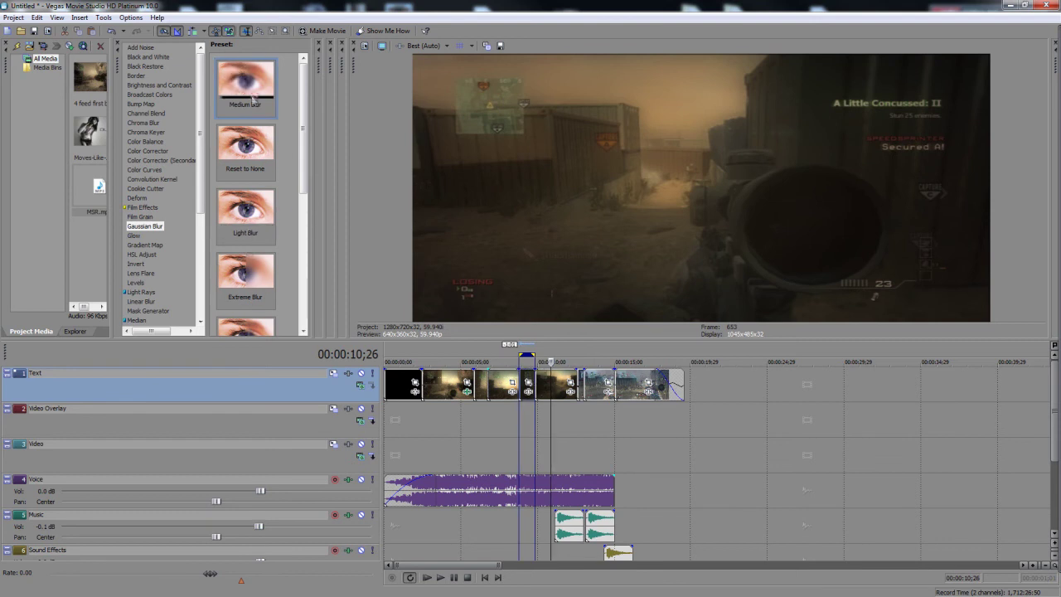
- Apply Medium Gaussian Blur to the isolated piece, keyframing both ranges to 0.050 at about frame 9 and 0.000 at about frame 26
left_click_drag(524, 376, 524, 377)
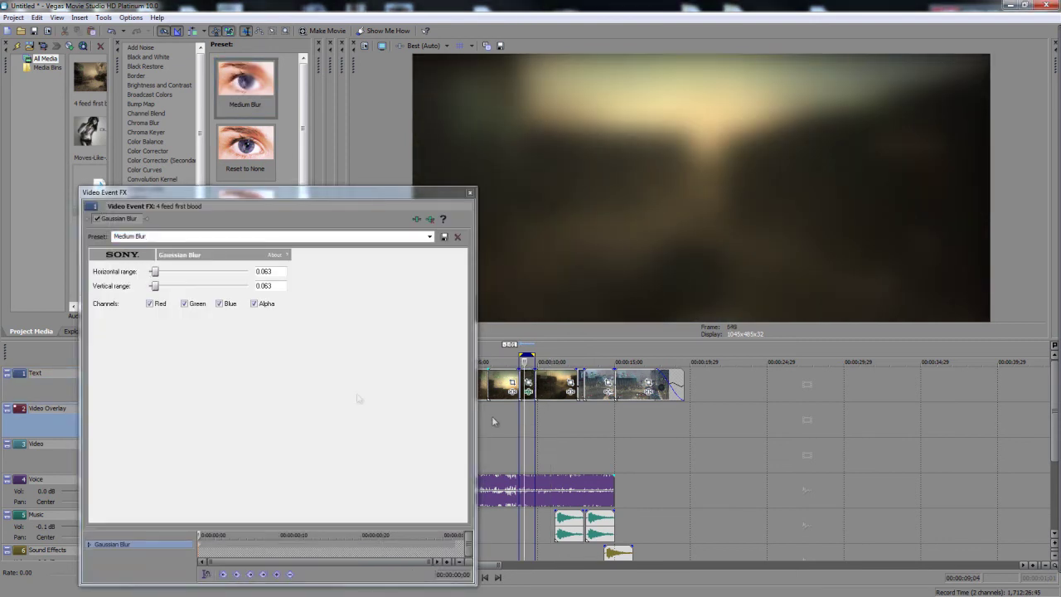
mouse_move(154, 285)
left_mouse_down()
mouse_move(137, 287)
mouse_move(139, 275)
mouse_move(155, 286)
mouse_move(157, 274)
left_mouse_up()
left_click(276, 541)
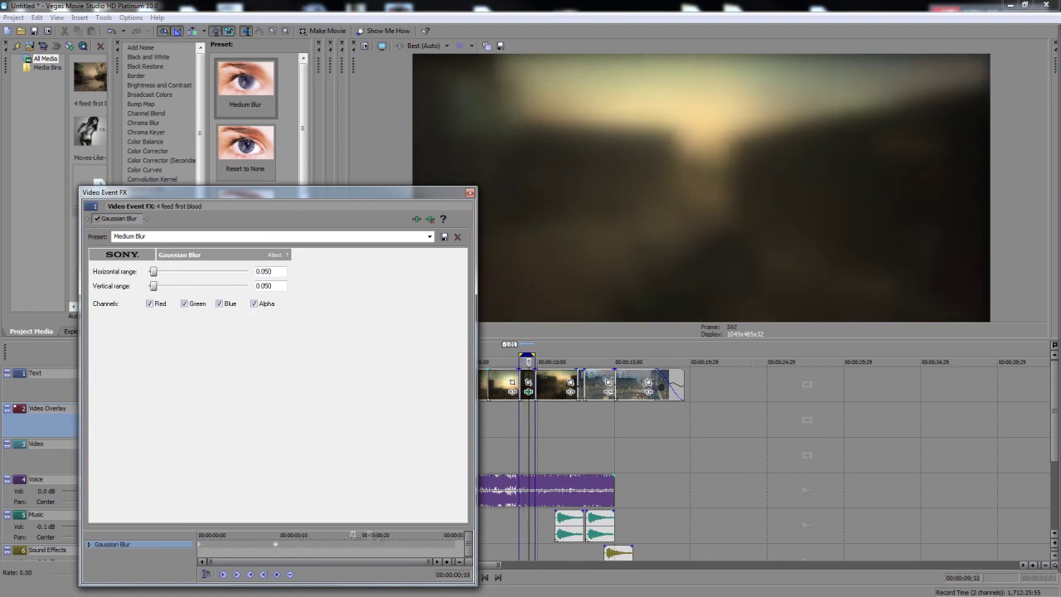
left_click_drag(153, 285, 80, 278)
mouse_move(412, 550)
left_mouse_down()
mouse_move(440, 548)
mouse_move(412, 547)
left_mouse_up()
left_click(422, 546)
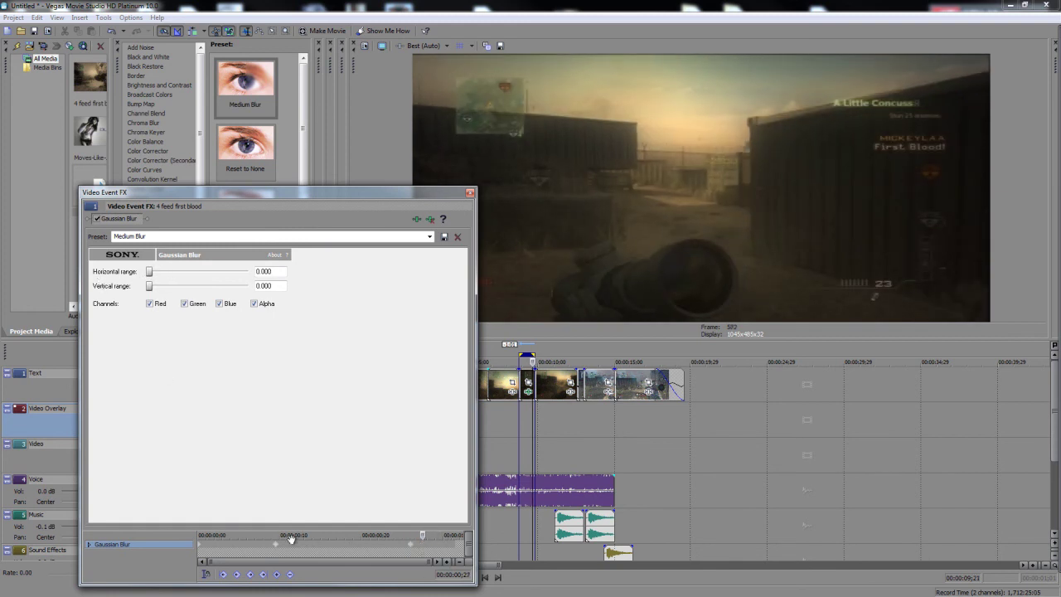
left_click(469, 192)
- Play back the edit from 00:00:08;23 to check the blur on the isolated piece
double_click(500, 433)
left_click(501, 442)
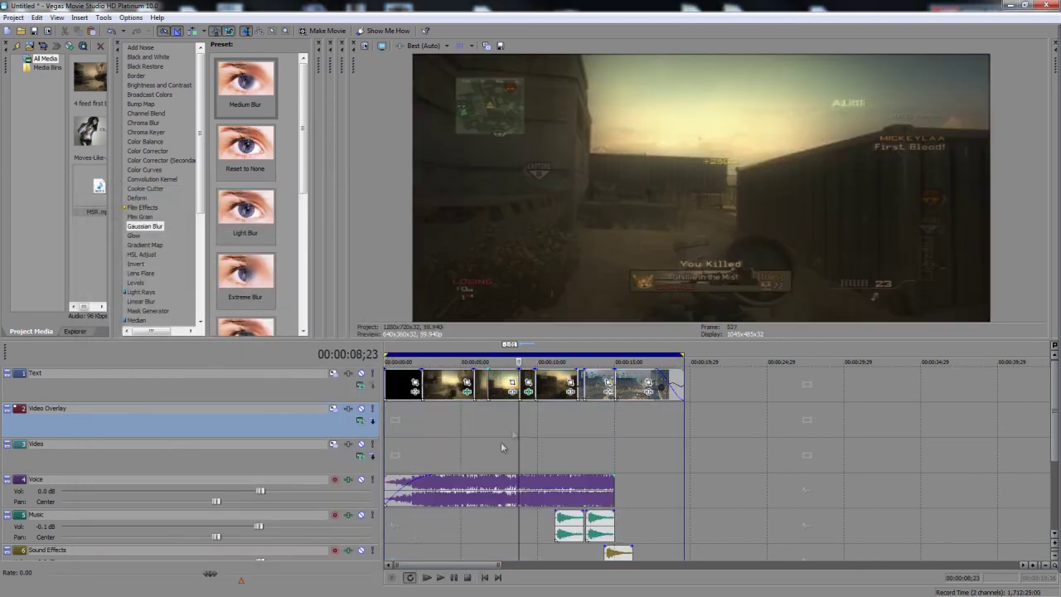
left_click(434, 577)
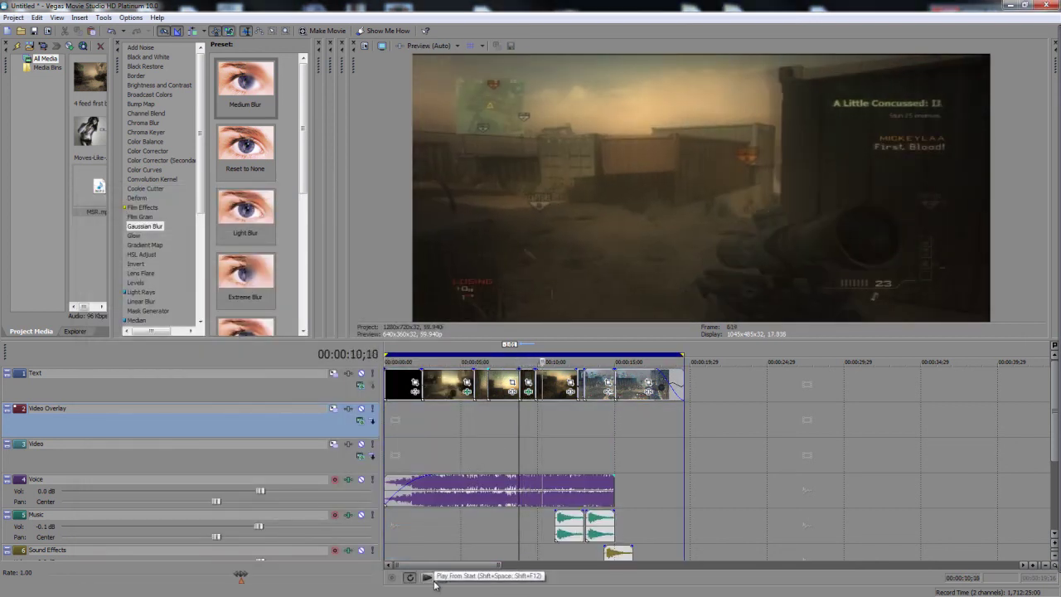
left_click(426, 578)
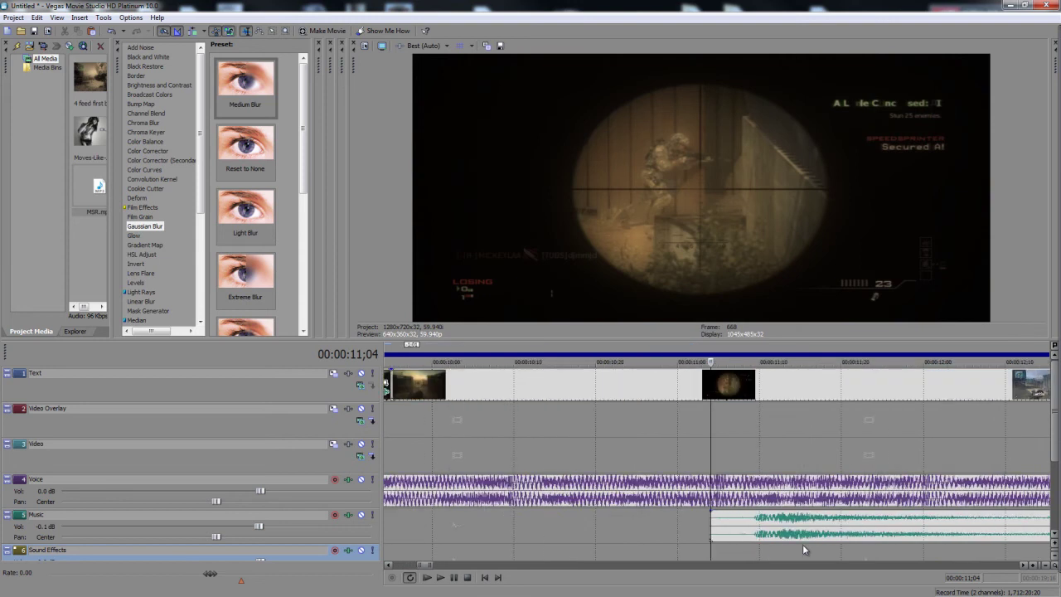
- Shift the first shot sound slightly later to match the scoped shot near 00:00:11;12, and play back from there to check the sync
left_click_drag(716, 365, 780, 362)
left_click(825, 510)
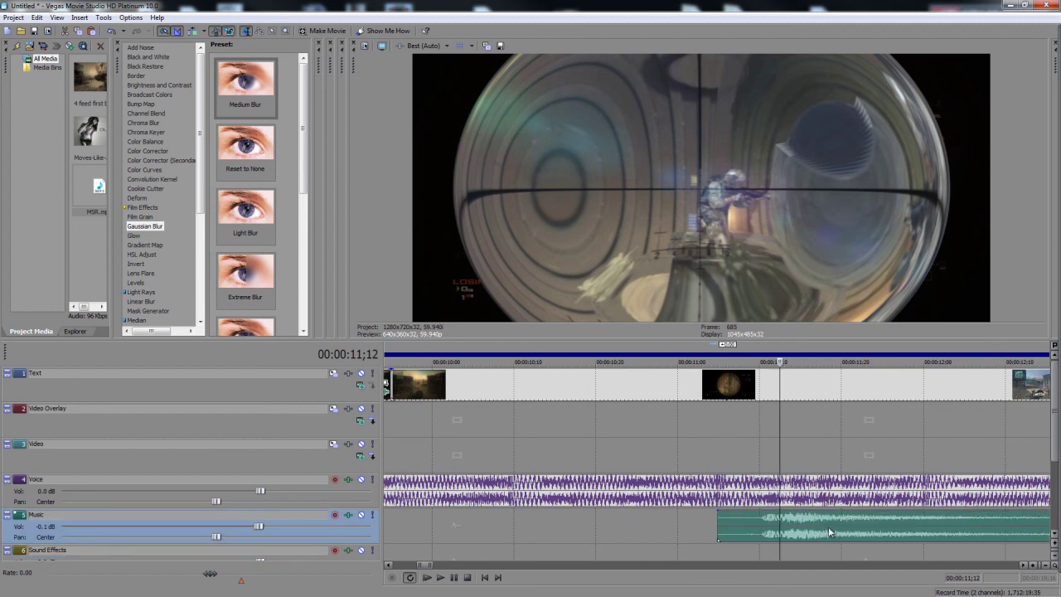
scroll(769, 453, "down", 6)
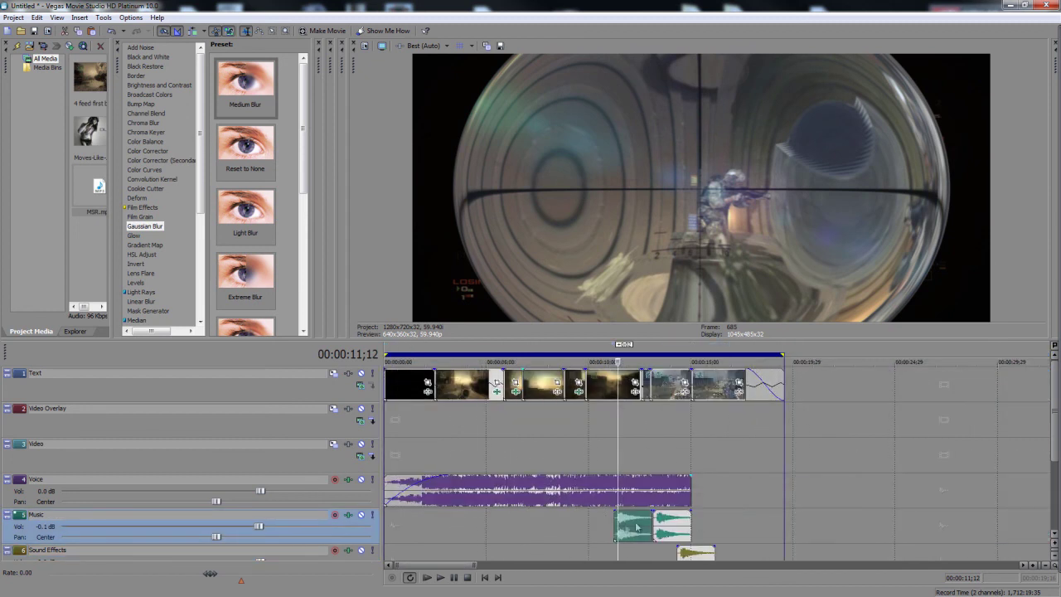
left_click(442, 578)
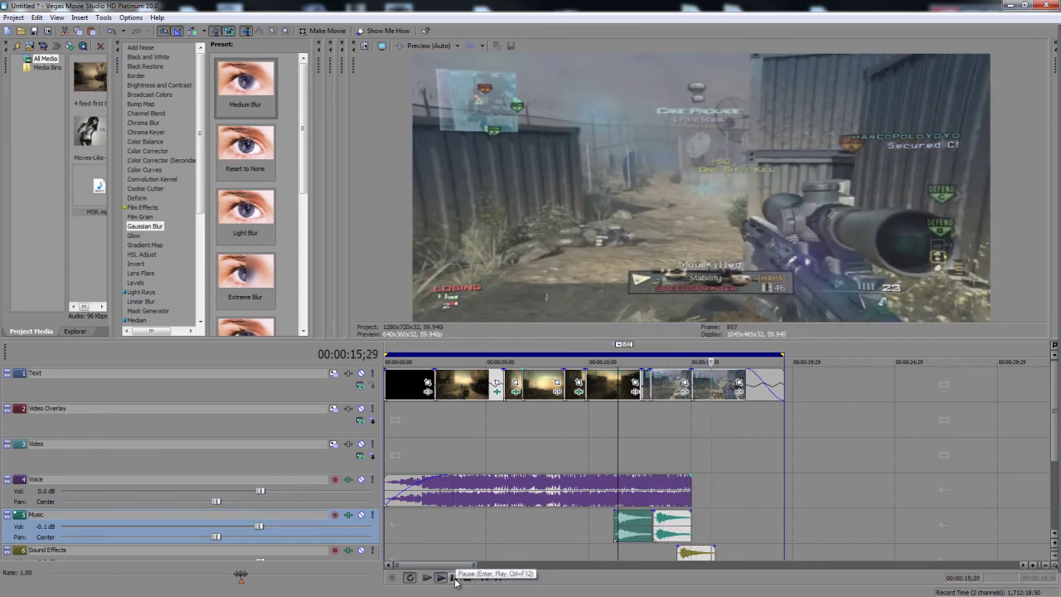
left_click(453, 579)
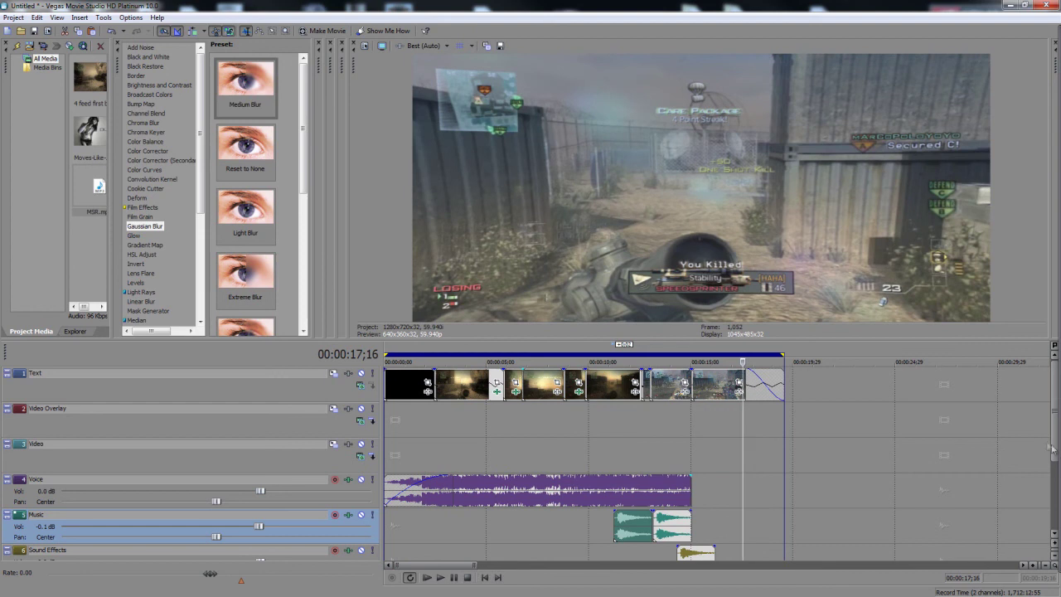
- Extend the muffled music on track 7 to the end of the video at about 00:00:19;16
scroll(1030, 523, "down", 3)
left_click_drag(733, 490, 784, 491)
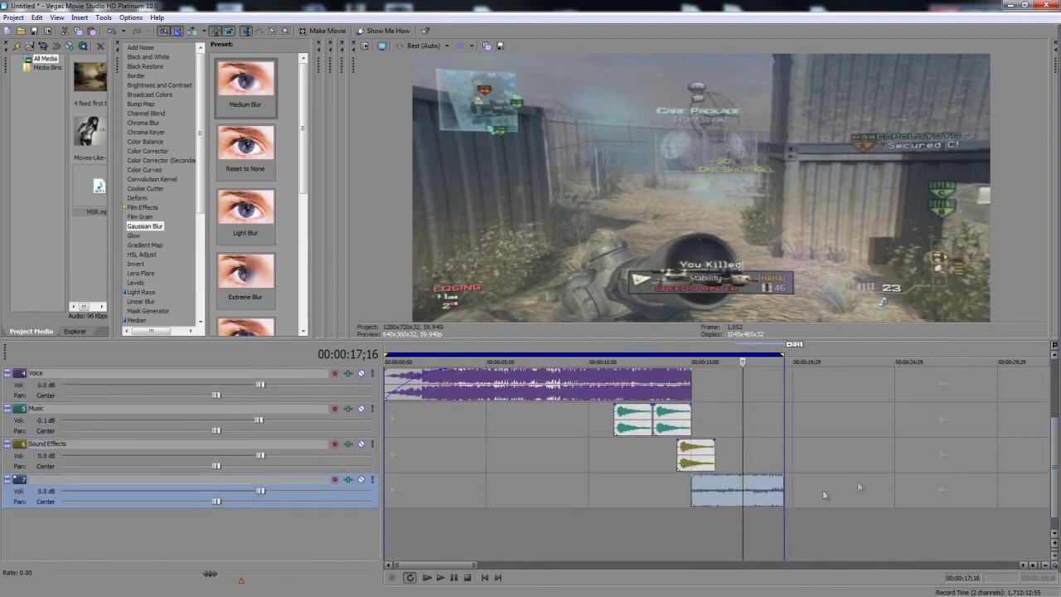